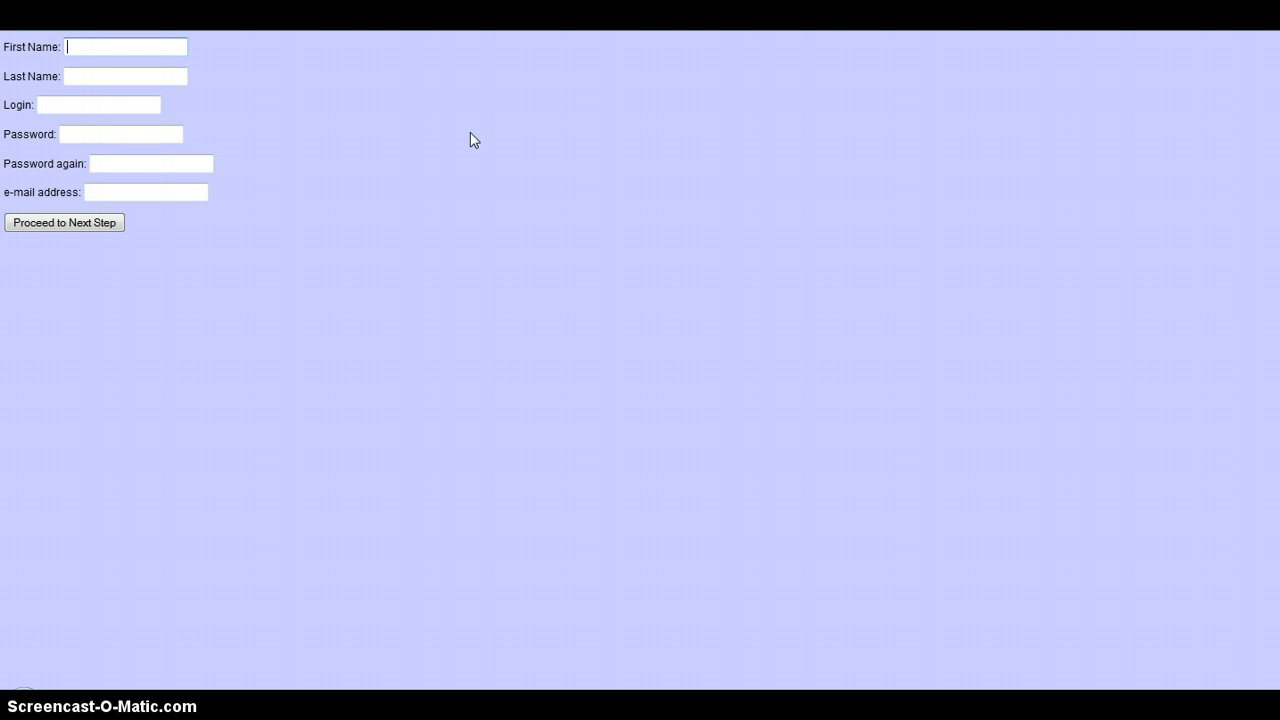
Step: Fill in the registrant's first name, last name and login on the registration form
text(Bill)
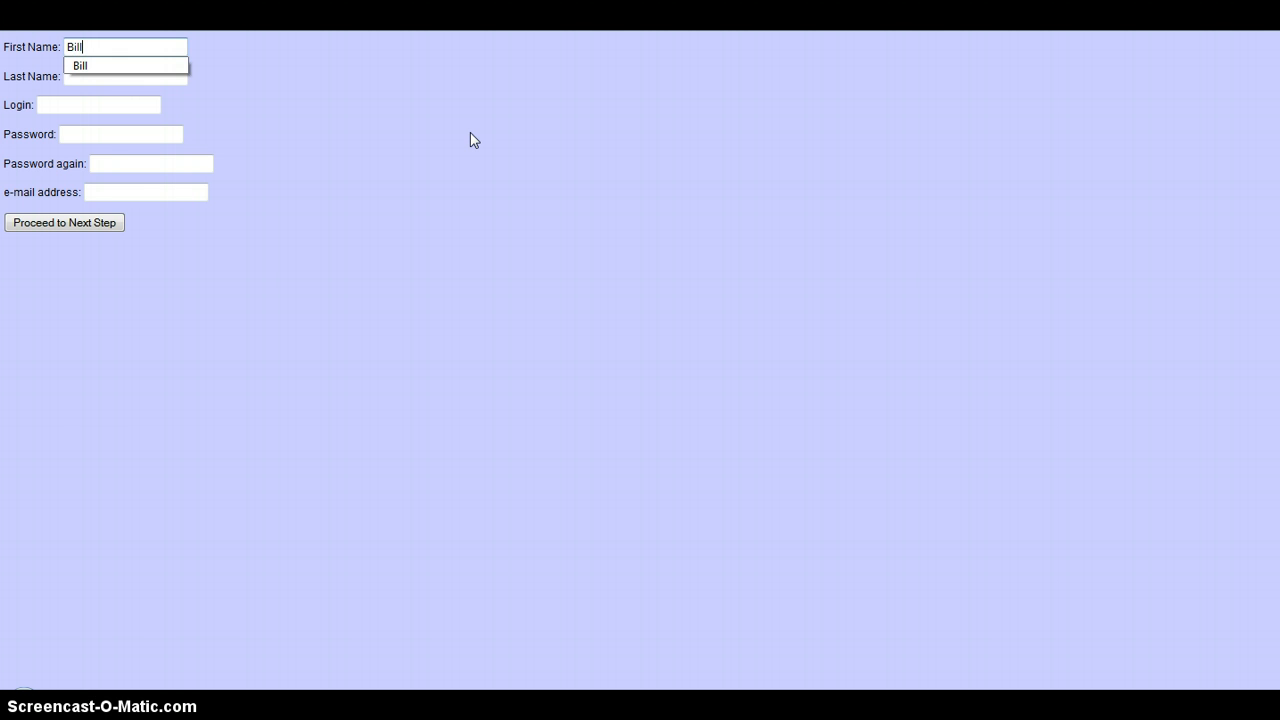
click(470, 132)
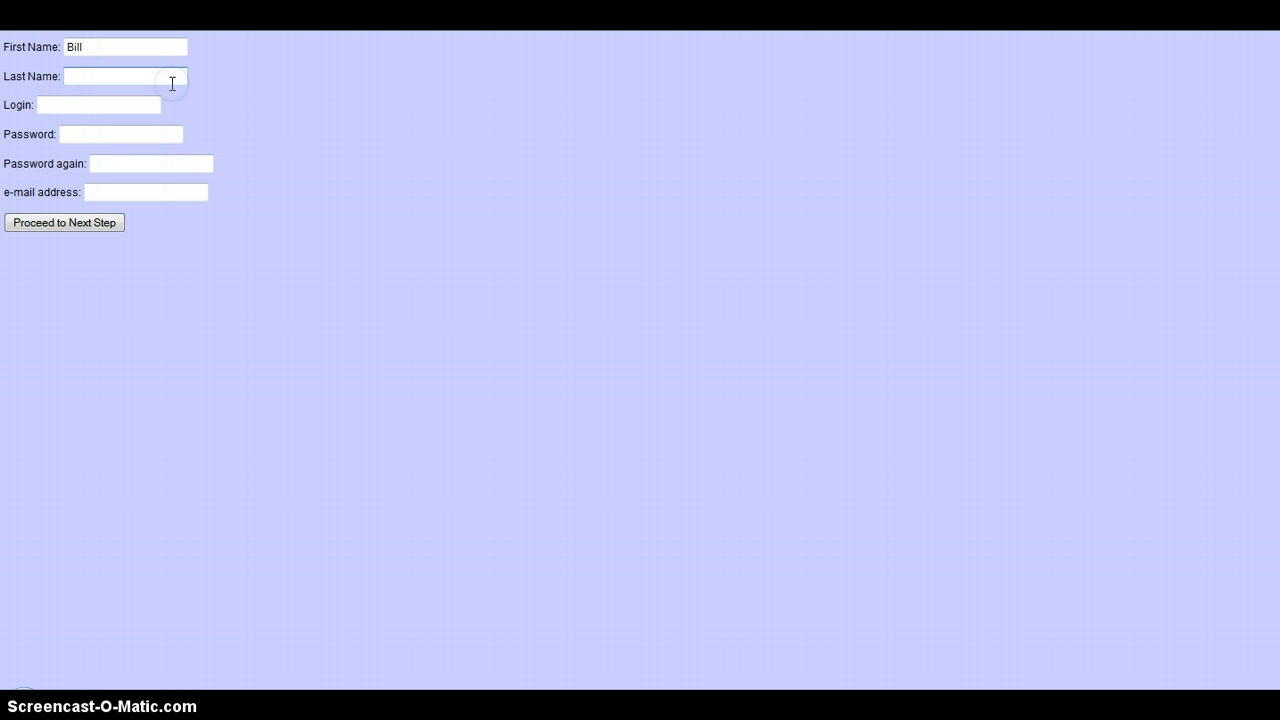
text(Doe)
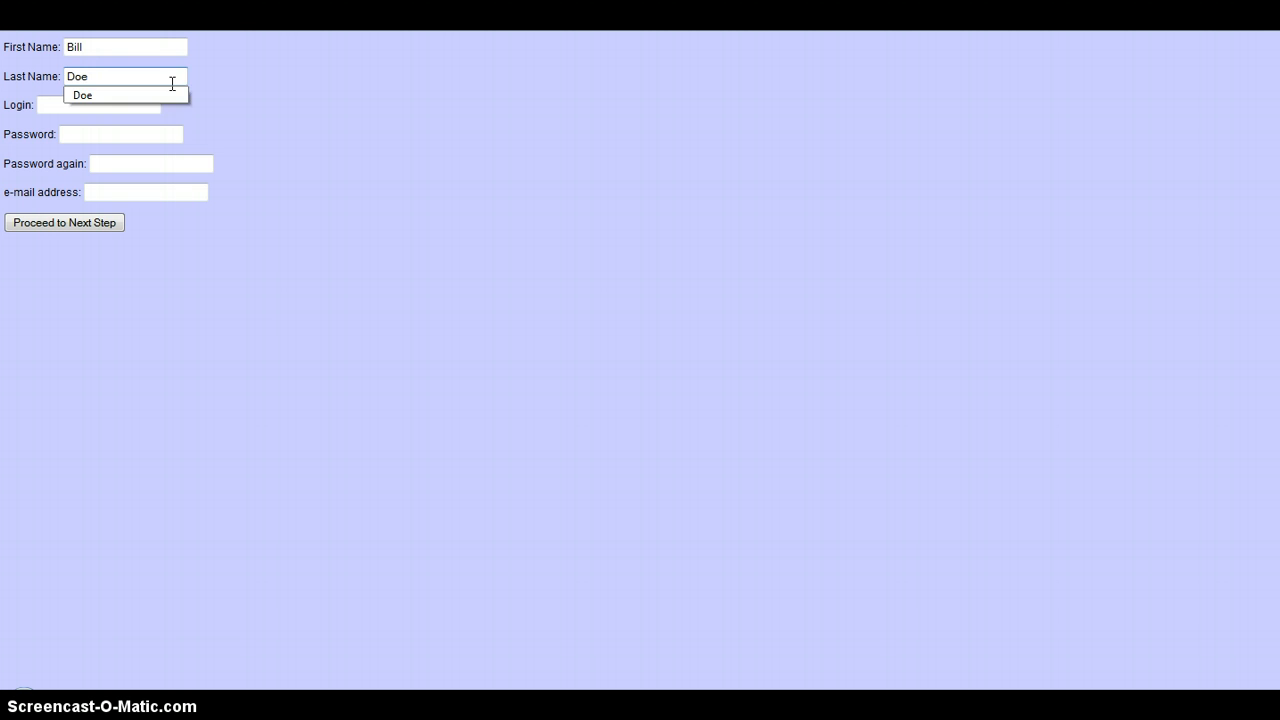
click(237, 110)
click(85, 100)
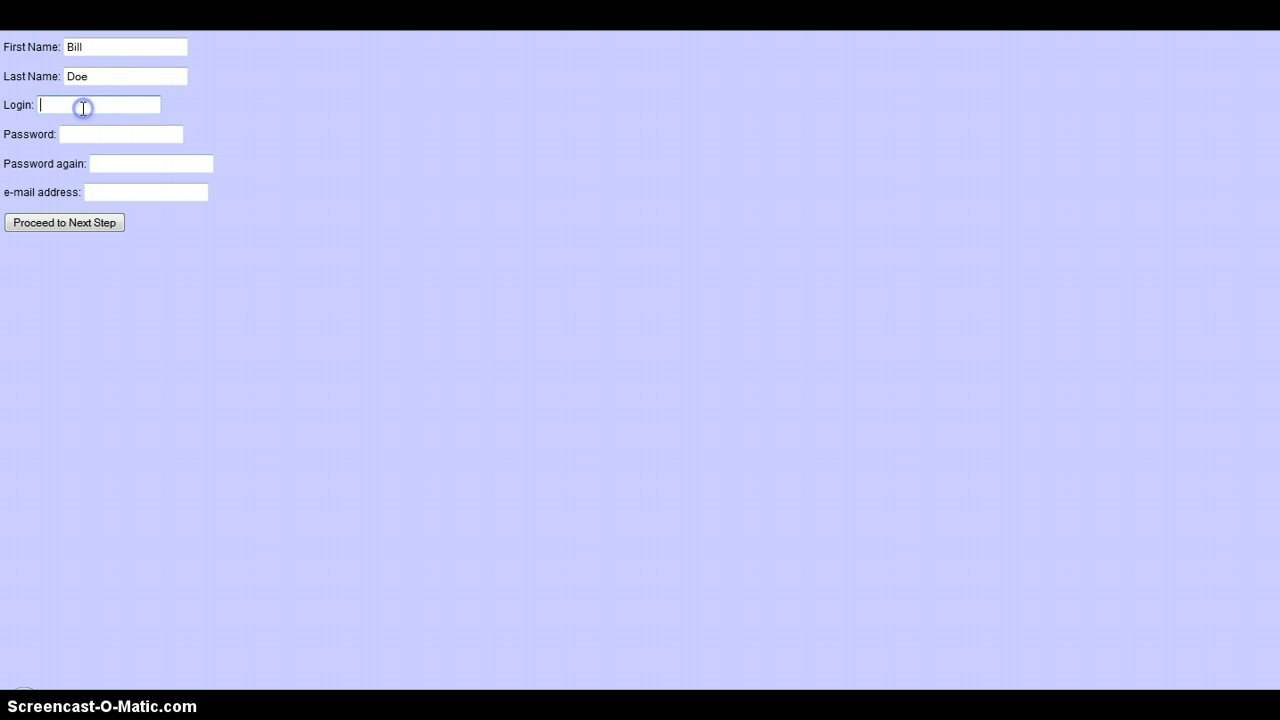
text(BillDoe)
Step: Enter the account password in both password fields and fill in the registrant's e-mail address
click(90, 132)
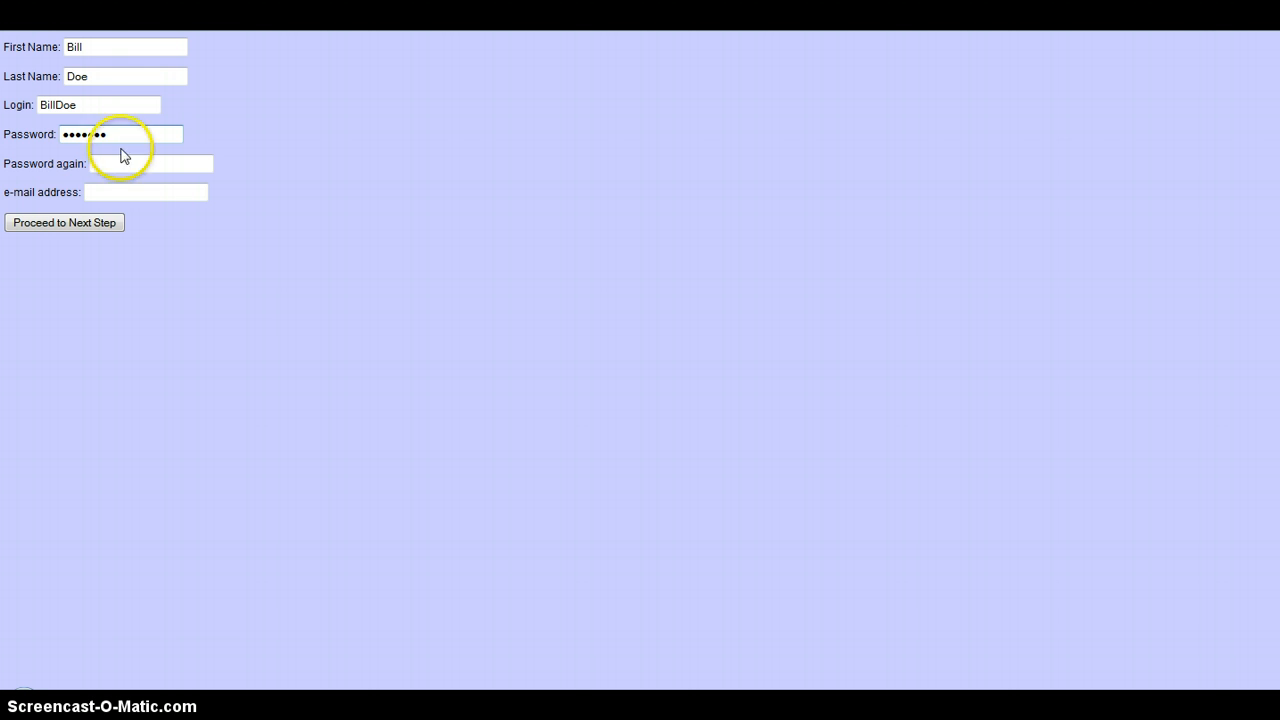
click(124, 158)
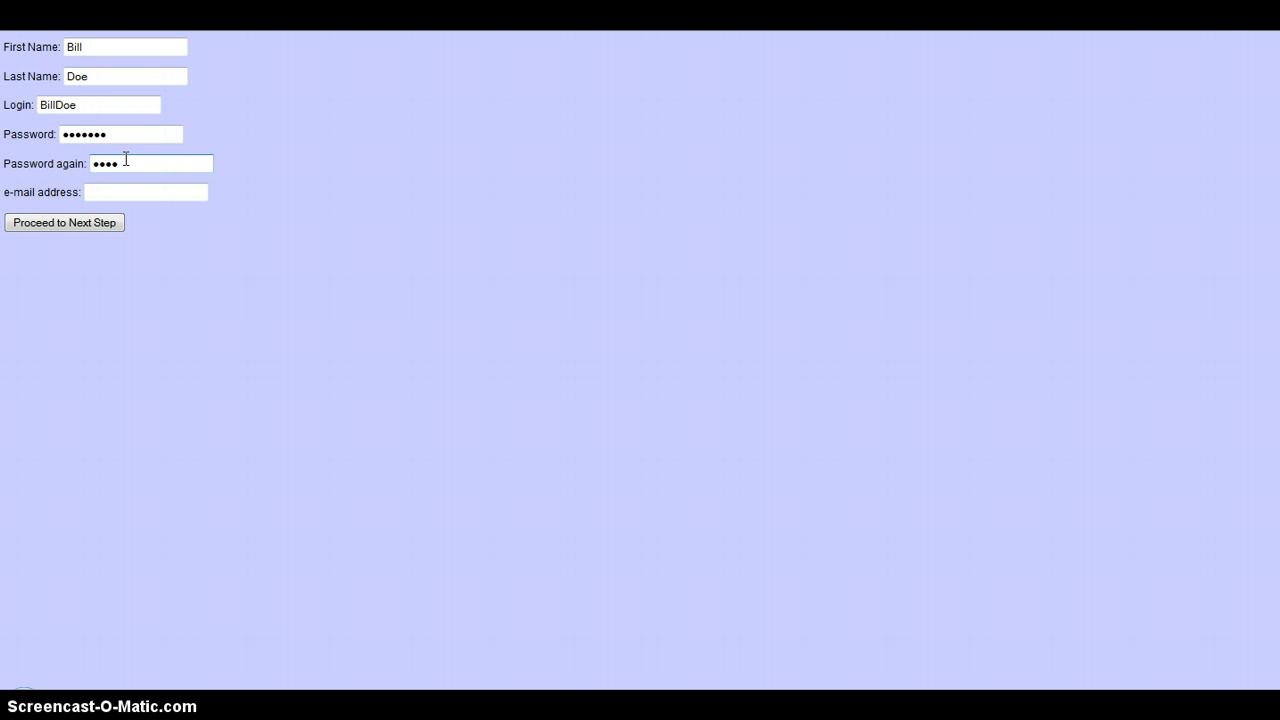
click(129, 190)
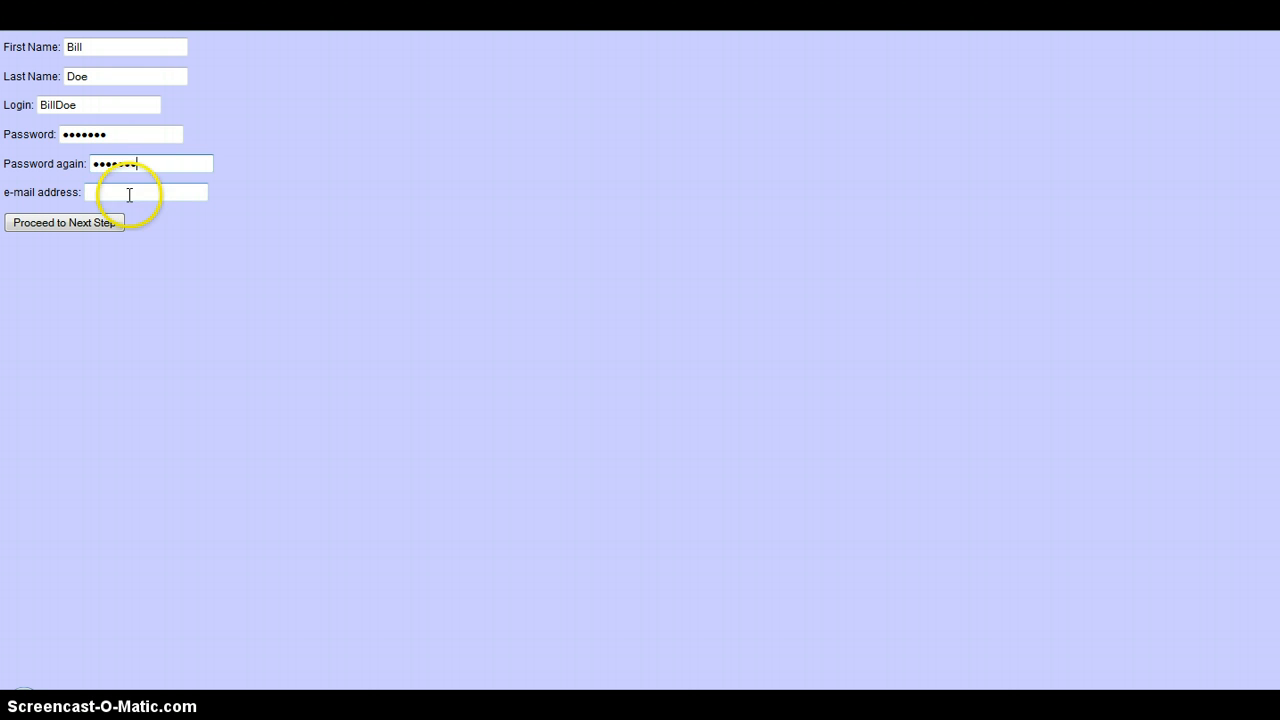
text(bi)
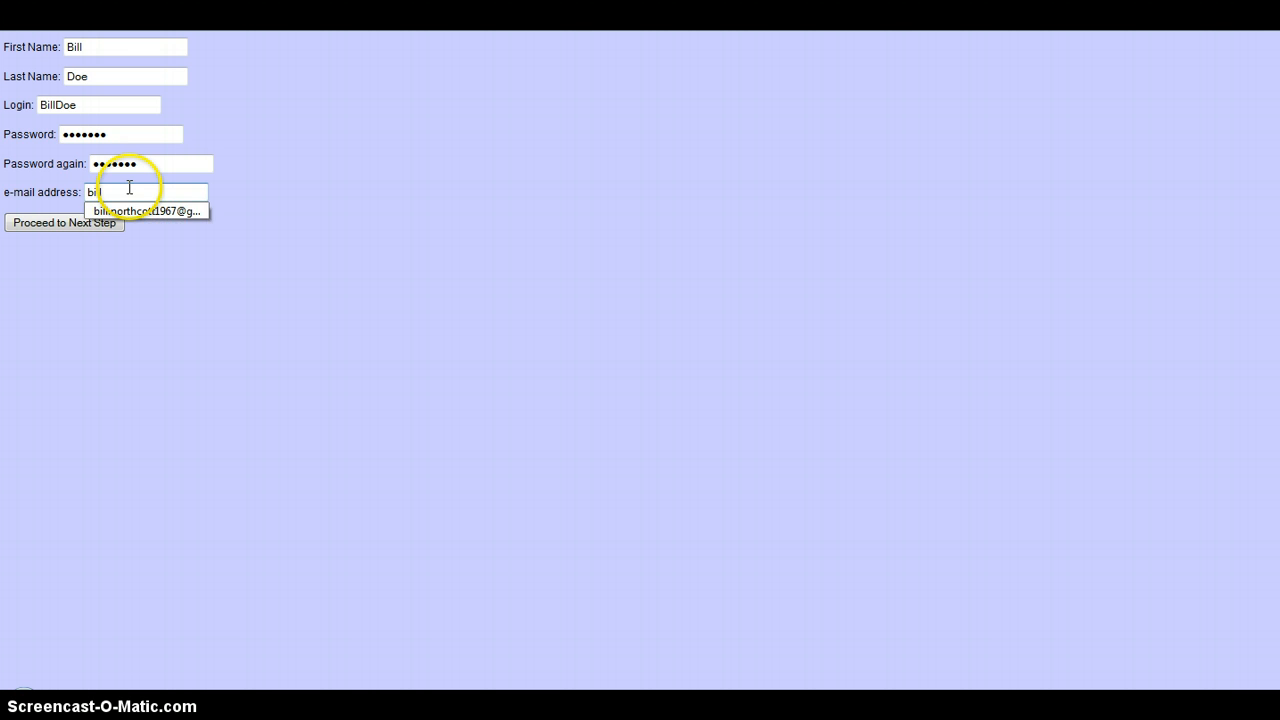
text(l)
key(Down)
key(Return)
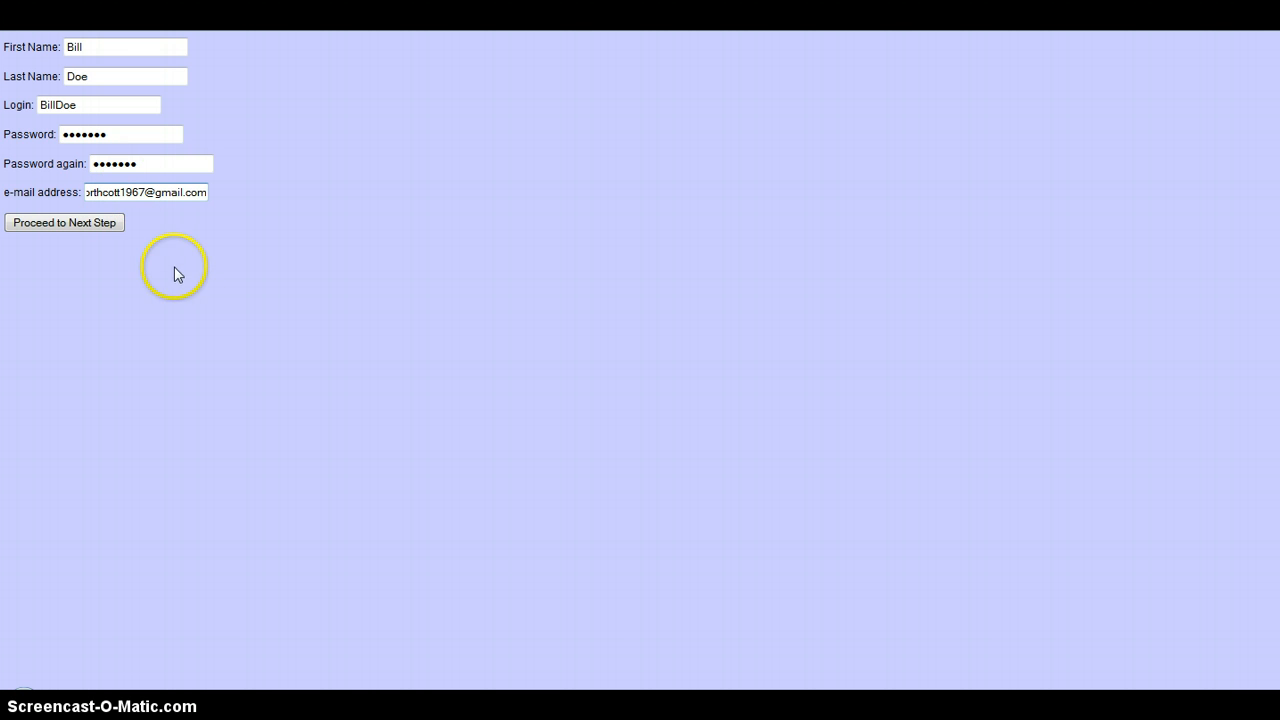
Step: Submit the registration form and open the member login page, declining to have the password remembered
click(90, 224)
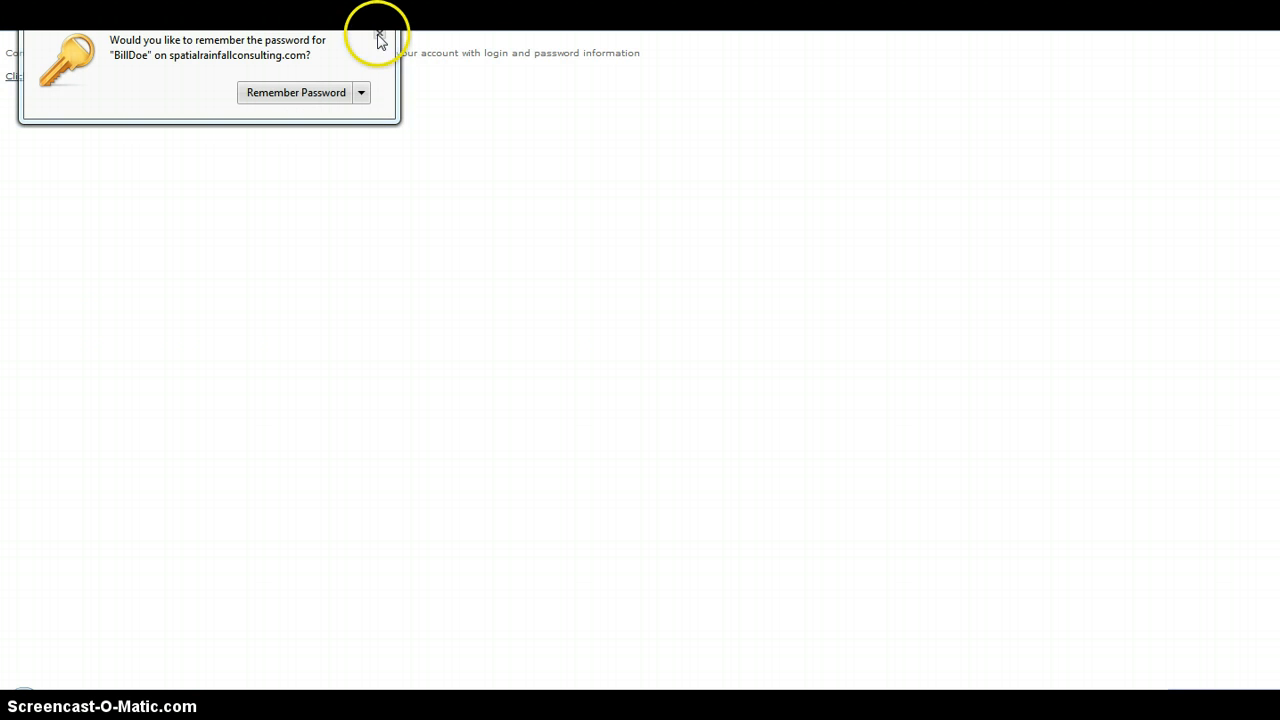
click(380, 38)
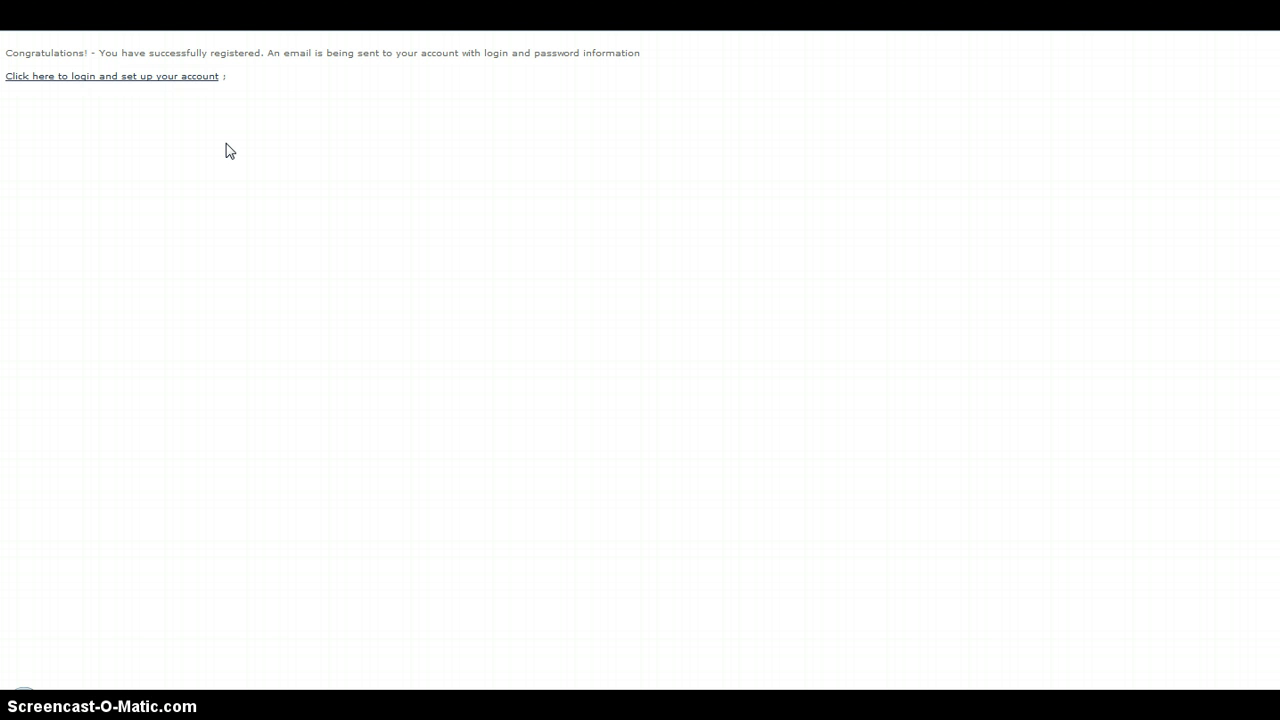
click(170, 80)
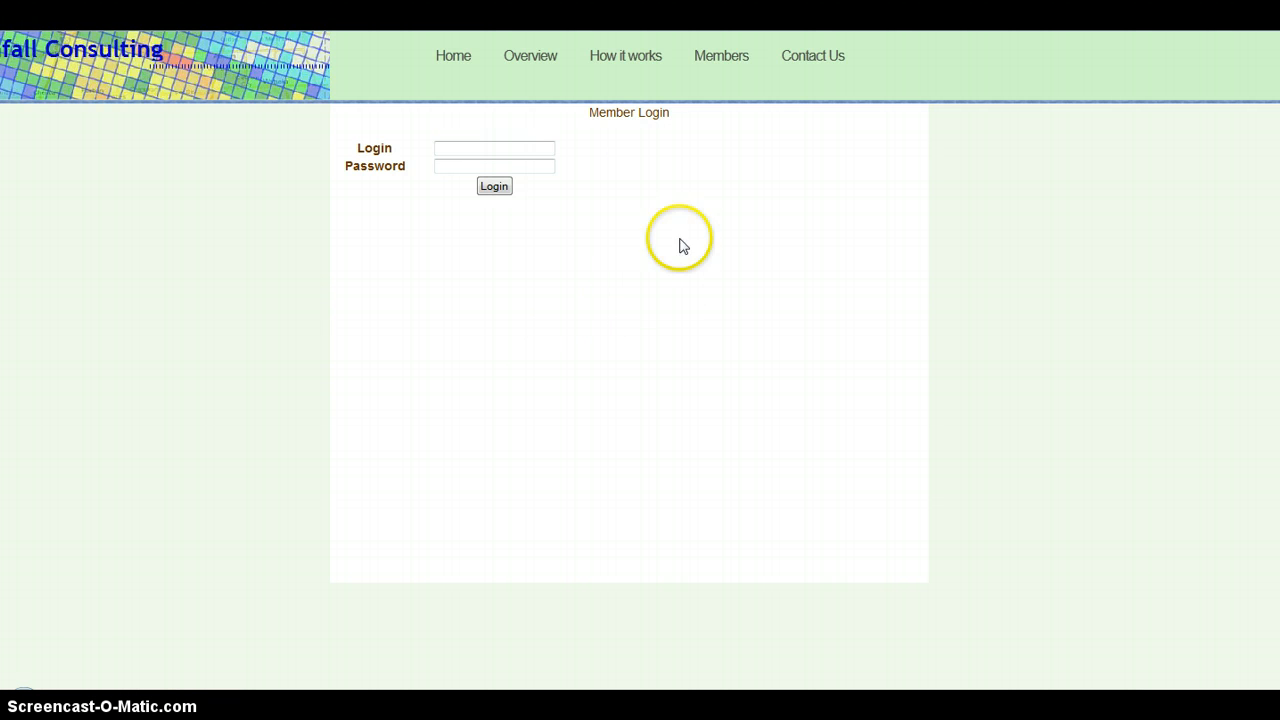
Step: Log in to the member area with the new account's login and password, and dismiss the pop-up notices
click(475, 146)
text(BillDoe)
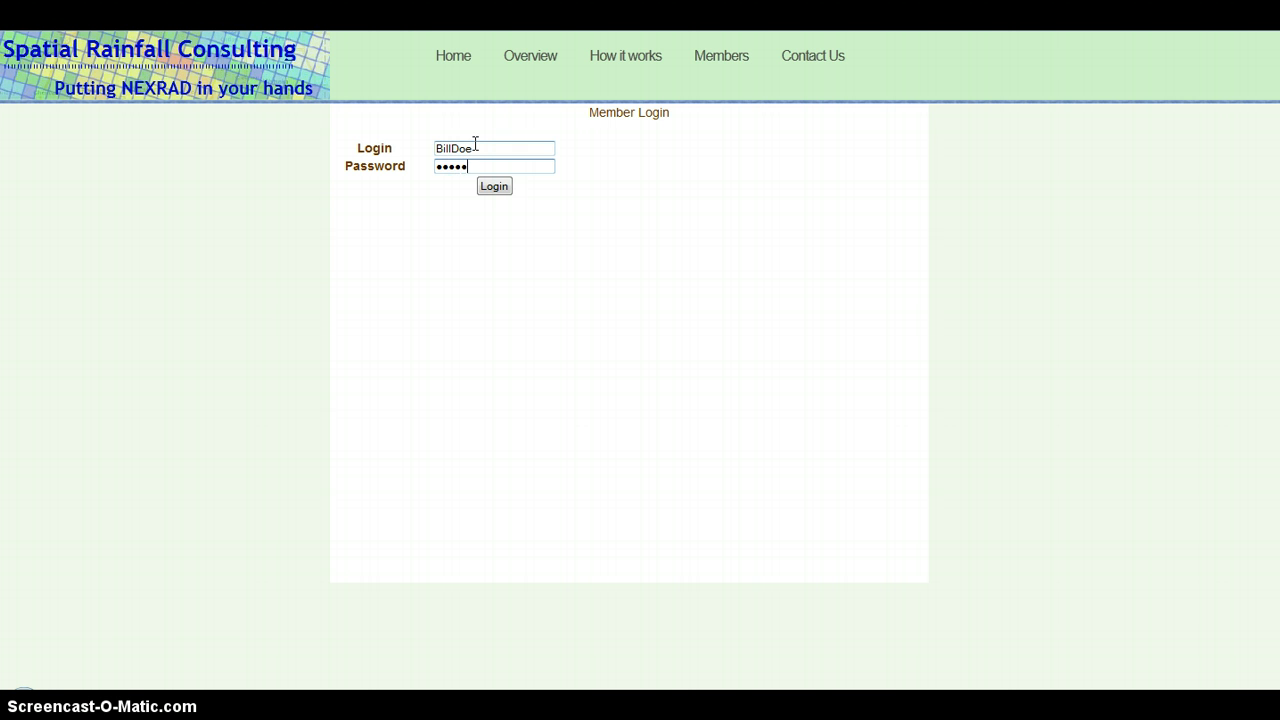
click(493, 187)
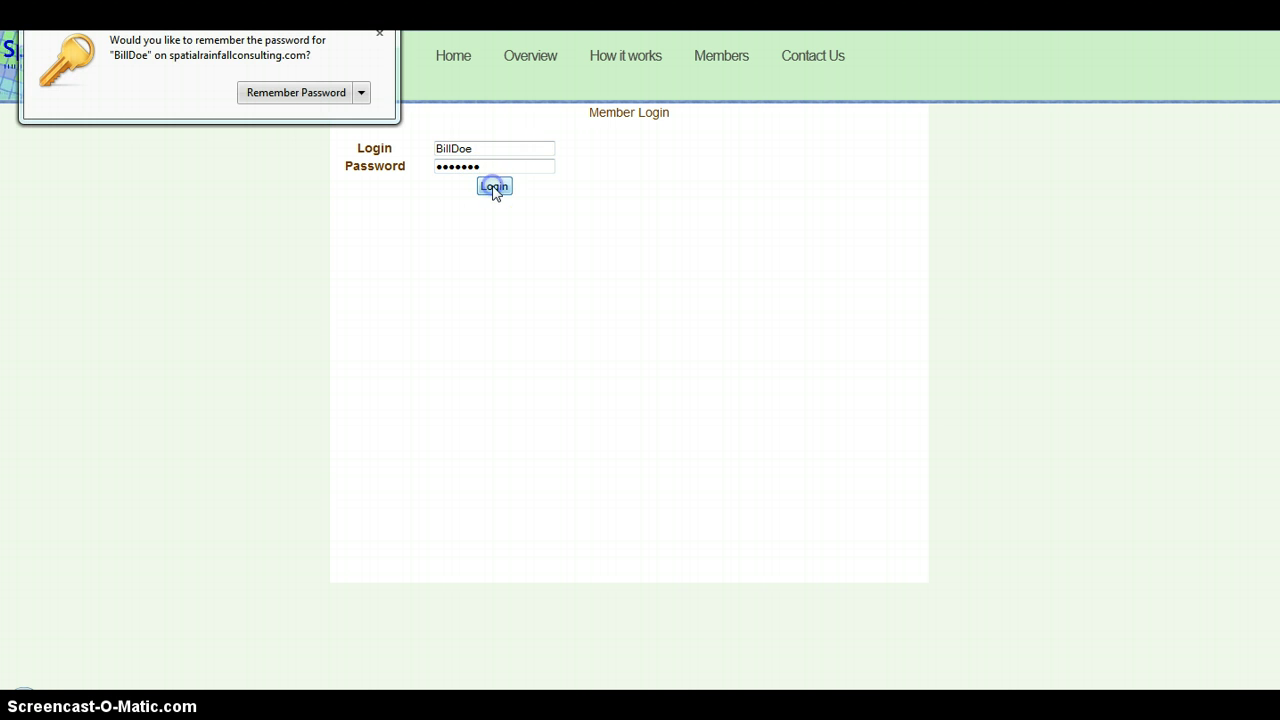
click(377, 37)
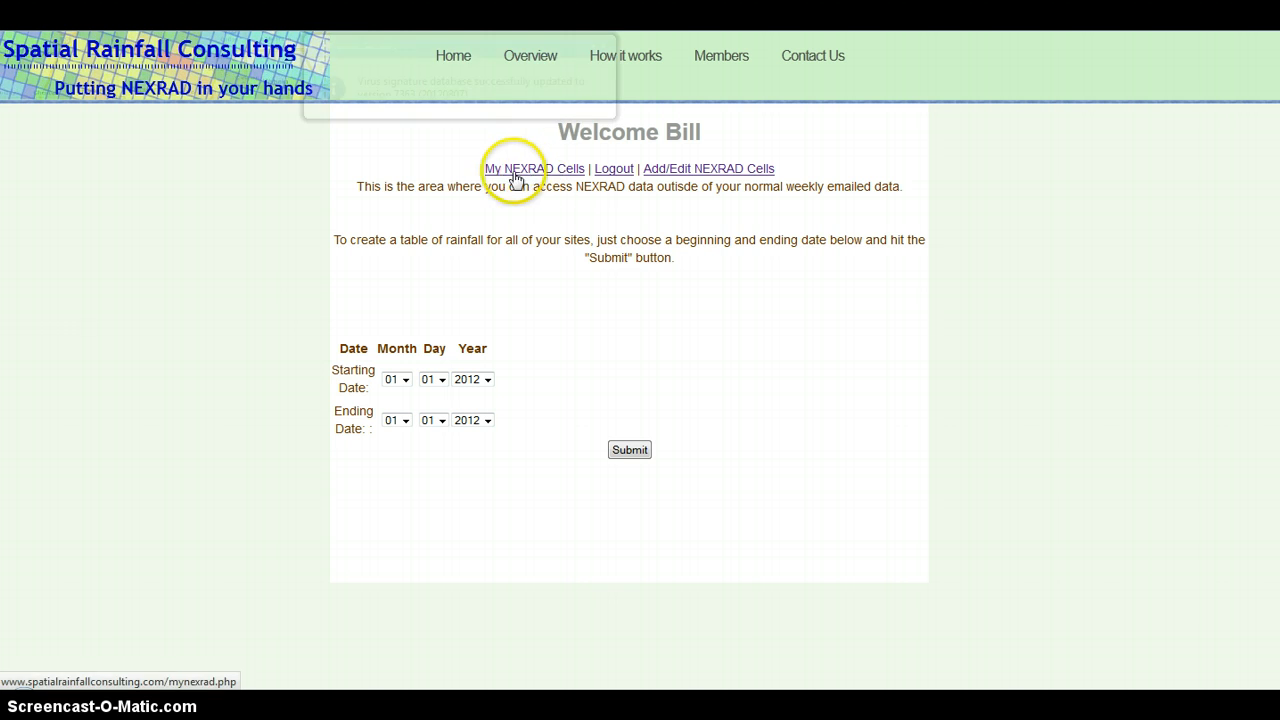
click(604, 46)
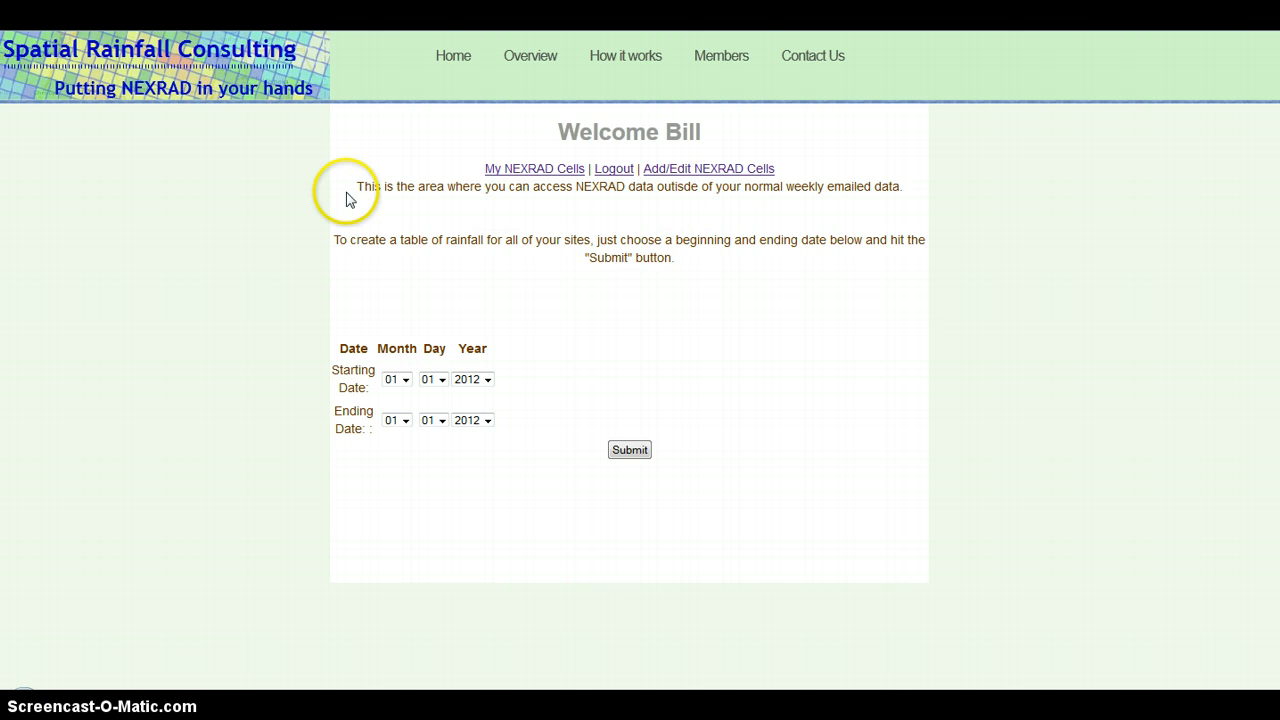
Step: Review the account's current NEXRAD cell list and open the page for adding or editing cells
click(519, 170)
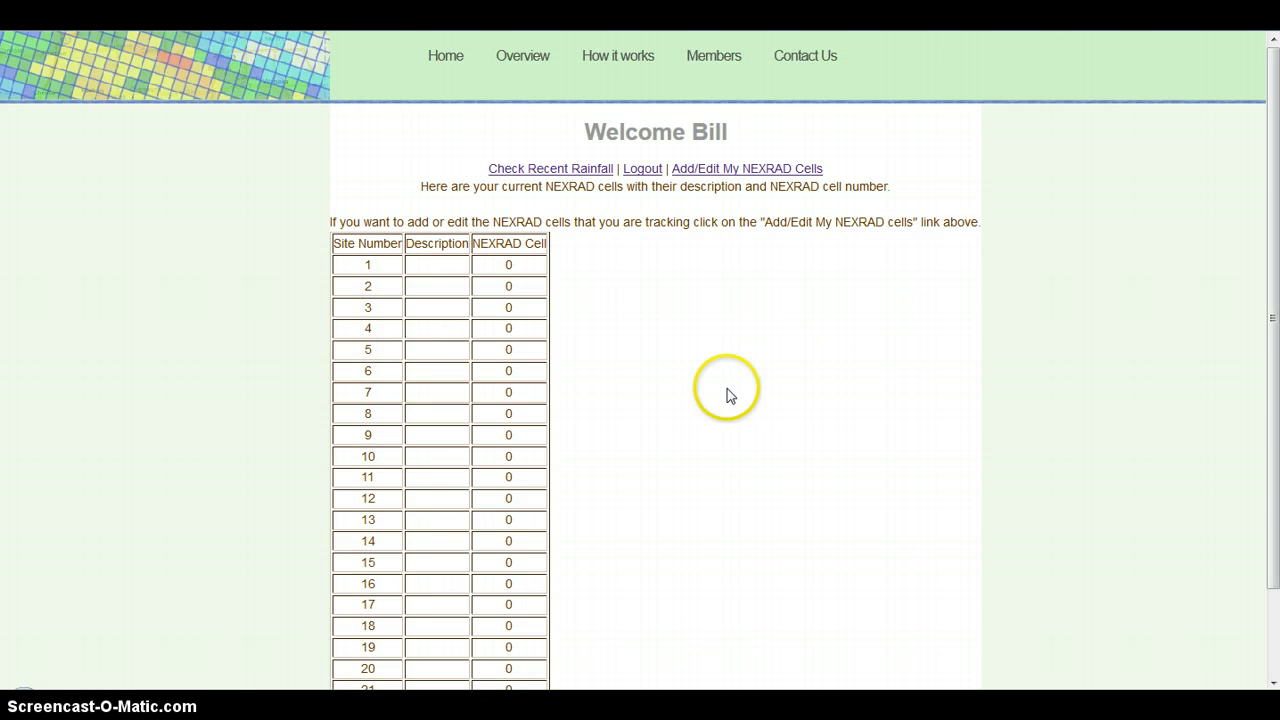
scroll(810, 340, down, 1)
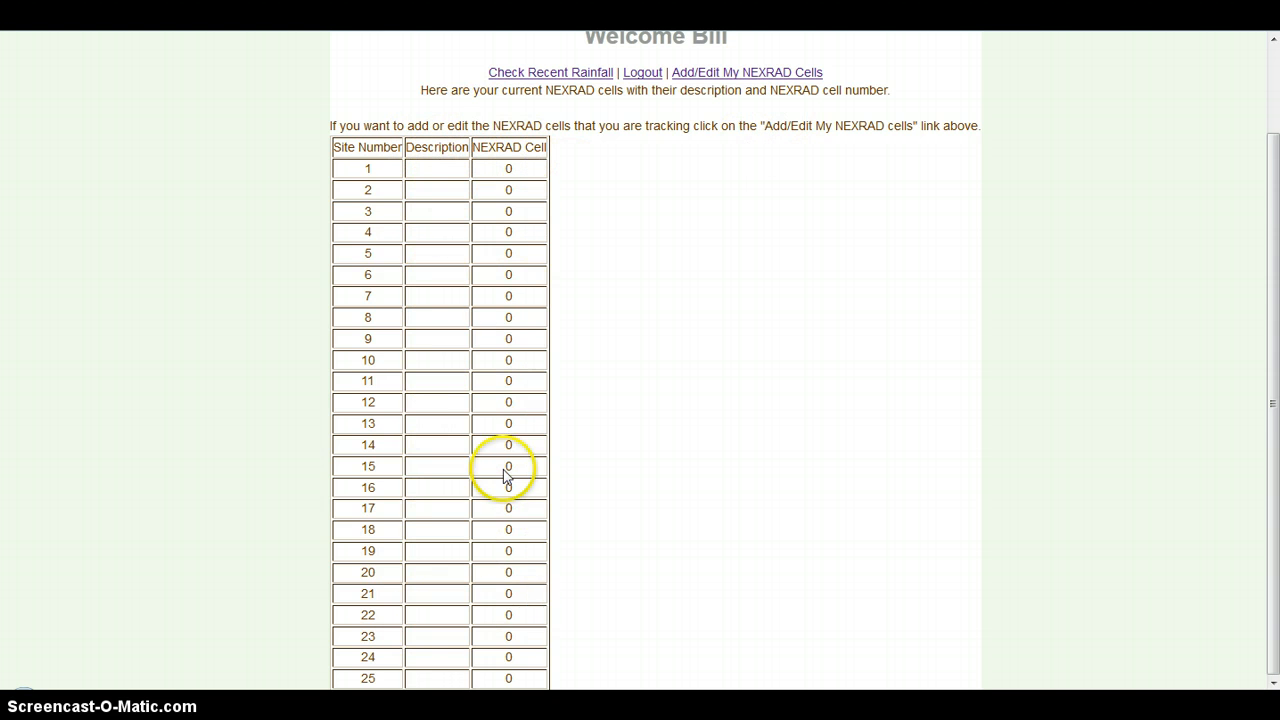
scroll(678, 278, up, 1)
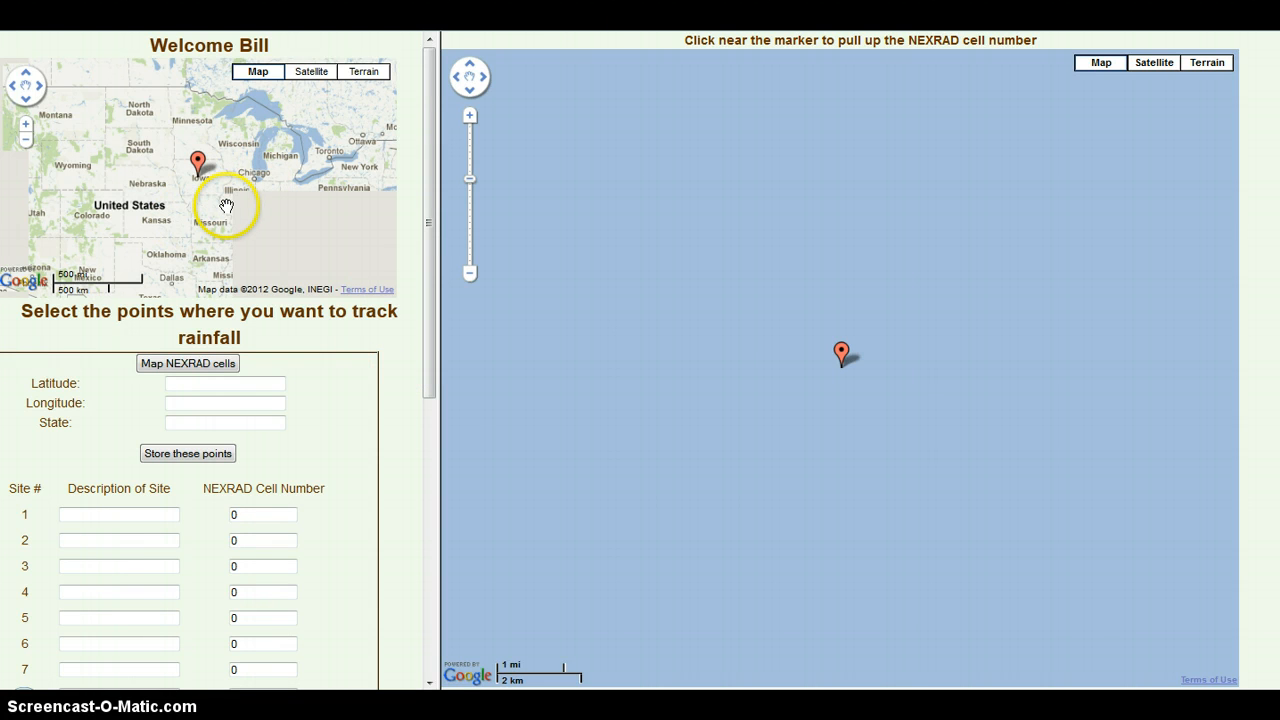
Step: Place the location marker on the small overview map west of I-57 between Gilman and Onarga, with IL as the state
mouse_move(227, 206)
mouse_down()
mouse_move(184, 208)
mouse_move(213, 213)
mouse_up()
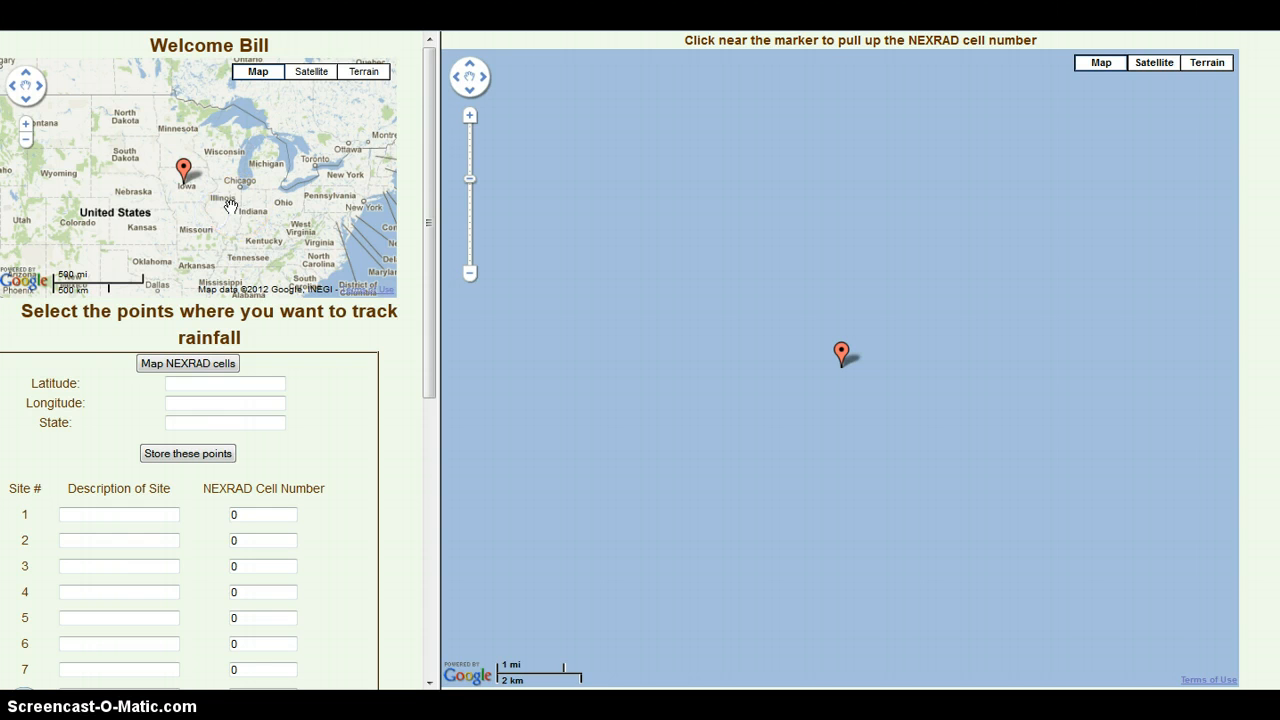
scroll(230, 206, up, 1)
scroll(230, 206, up, 1)
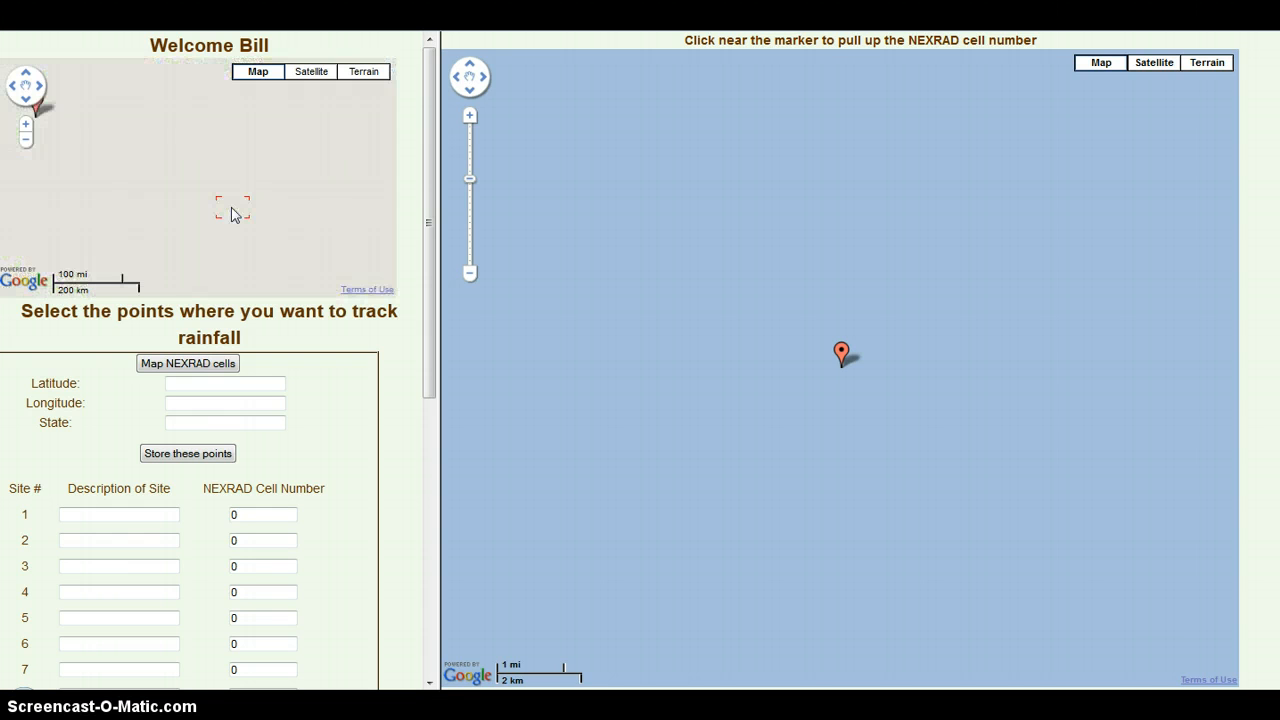
click(253, 190)
scroll(253, 190, up, 1)
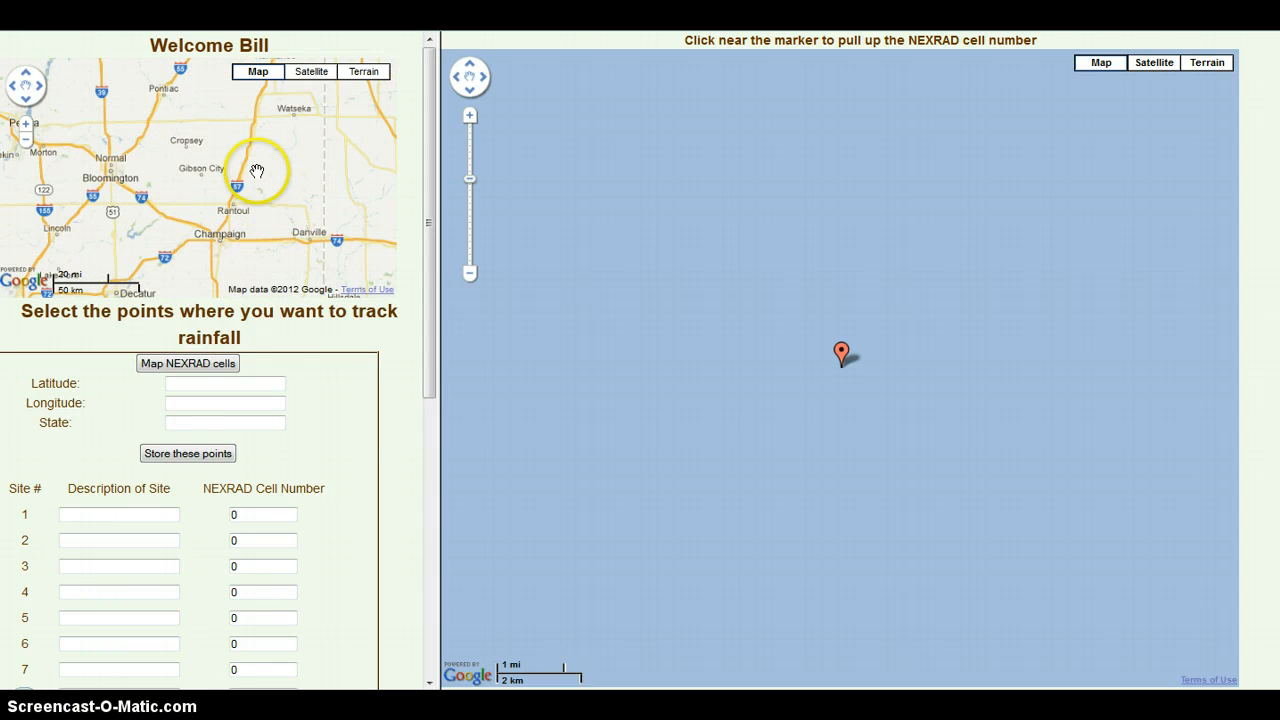
scroll(252, 185, up, 1)
double_click(236, 160)
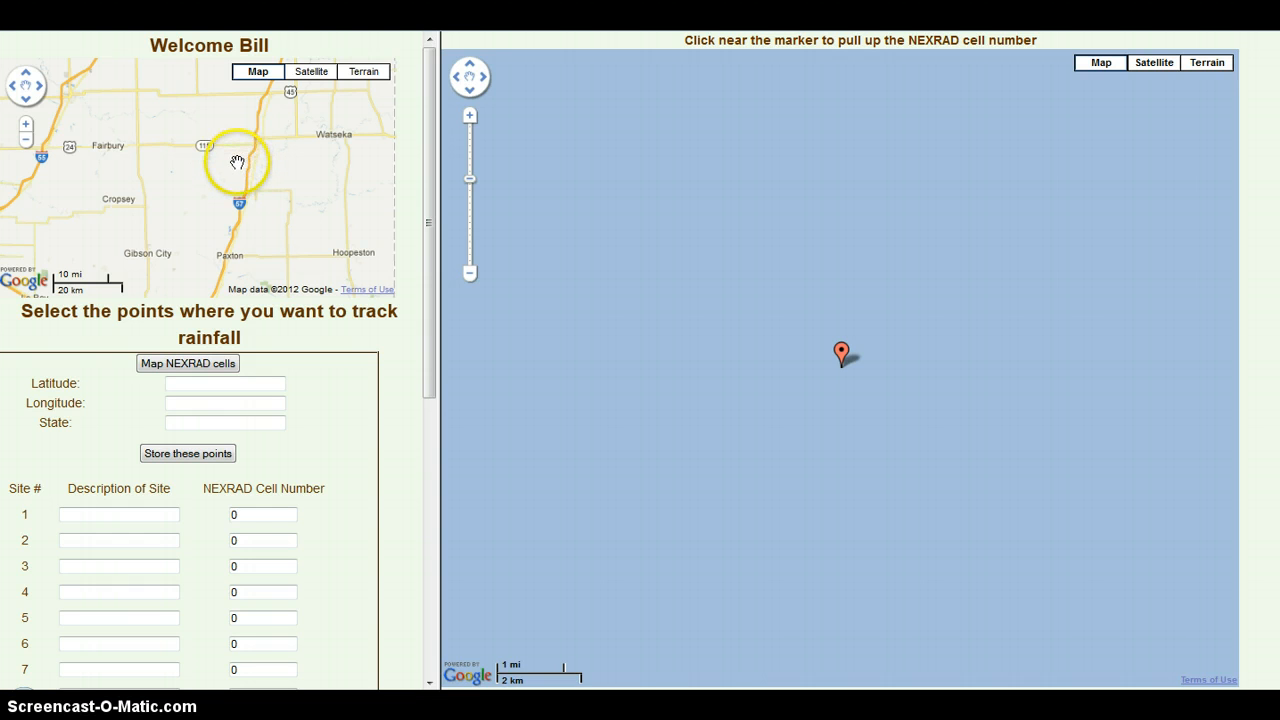
double_click(238, 151)
double_click(238, 147)
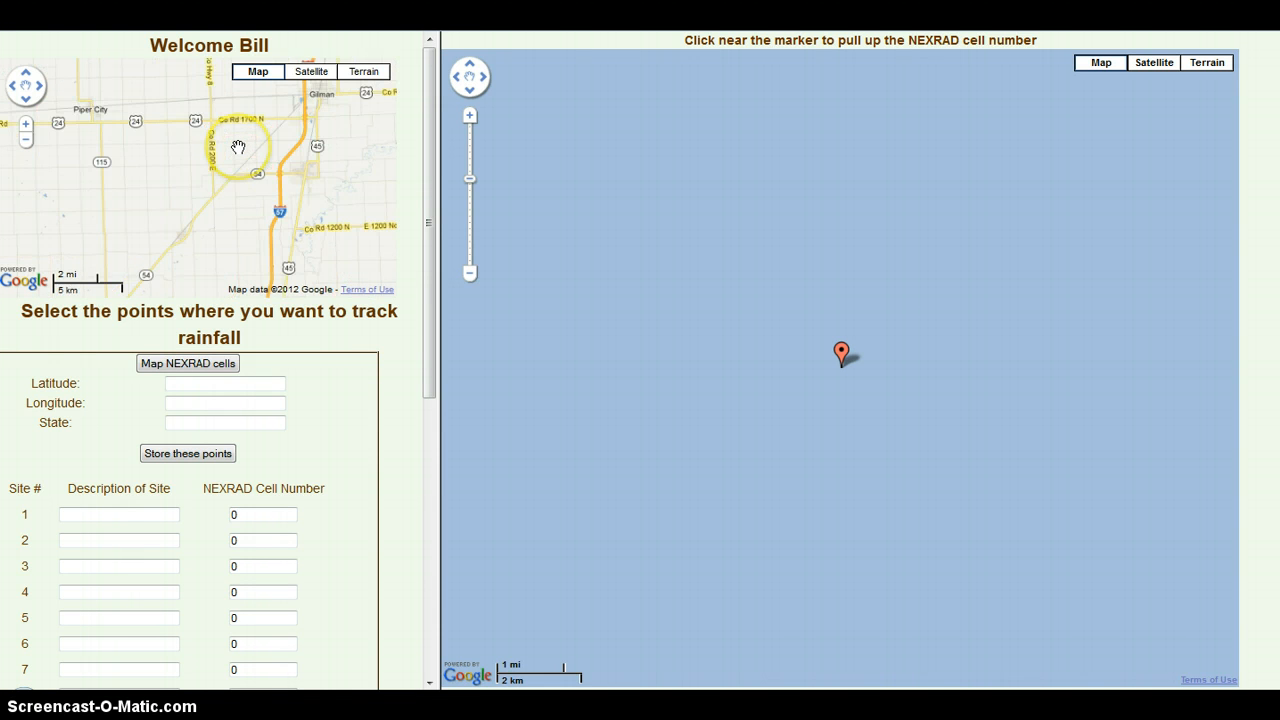
double_click(238, 143)
drag(237, 149, 168, 143)
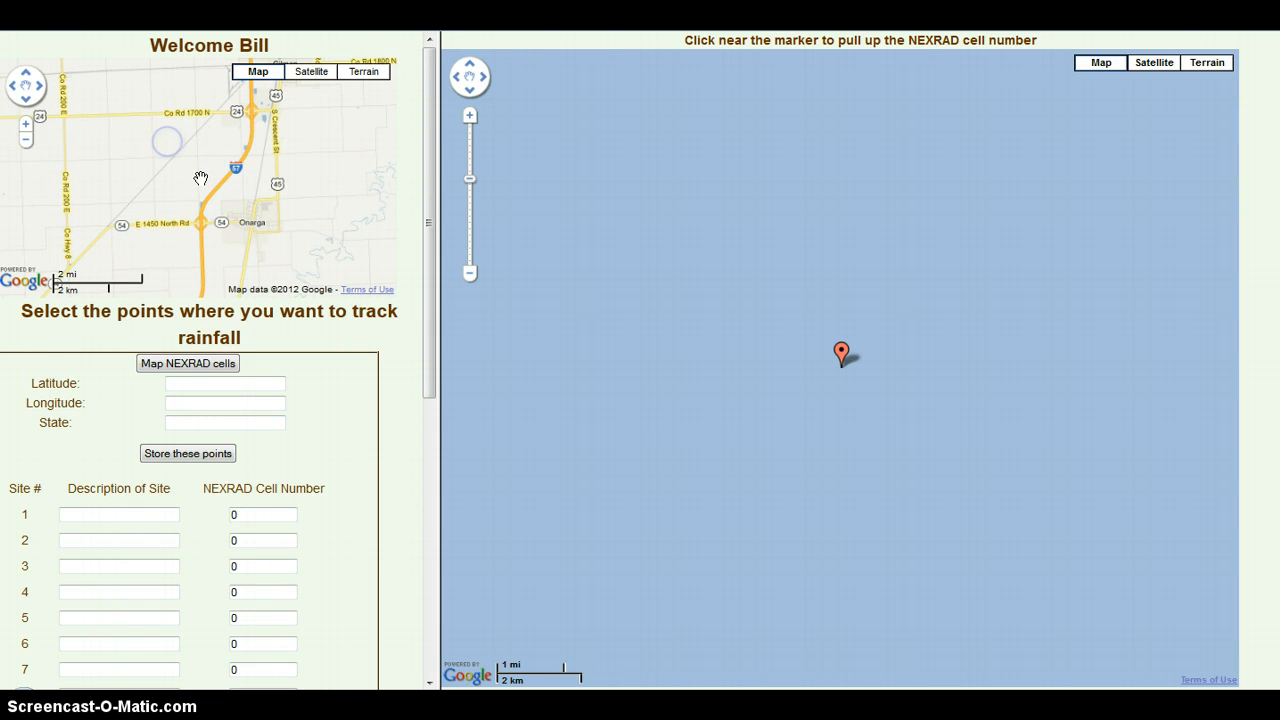
click(190, 155)
click(164, 151)
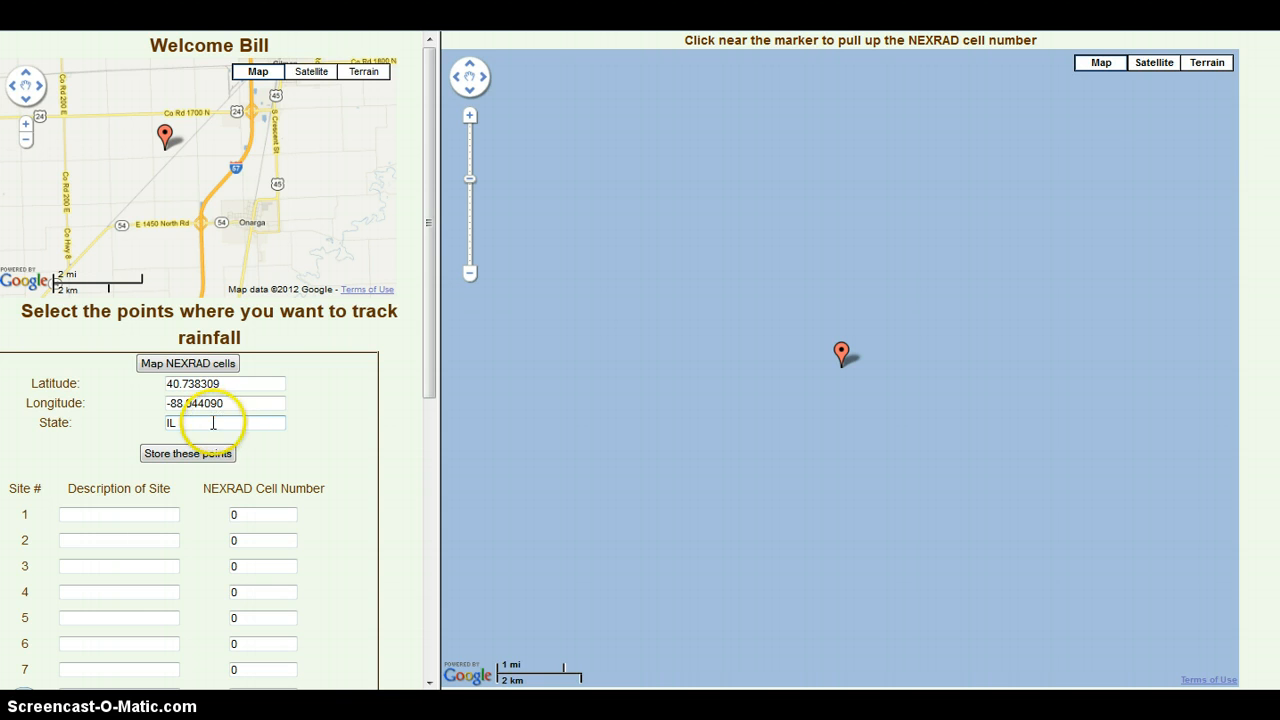
Step: Map the NEXRAD cells around the chosen location and show the large map as satellite imagery
click(170, 366)
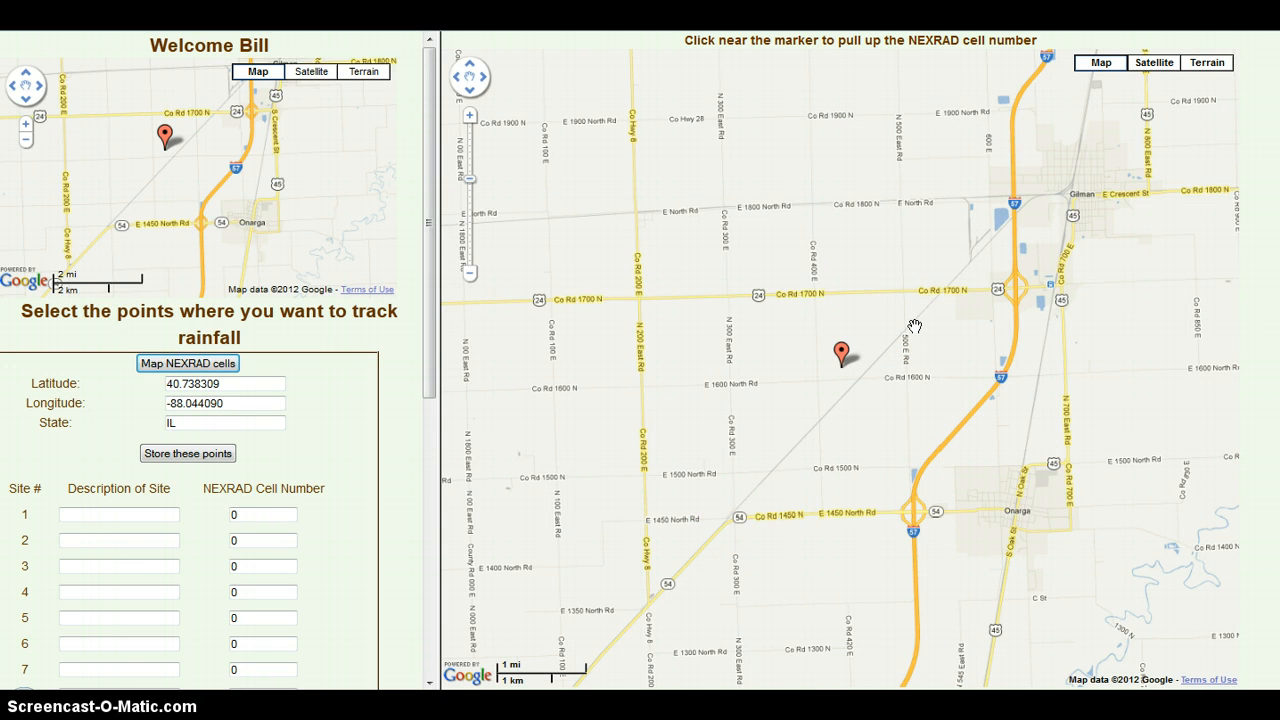
click(806, 388)
drag(808, 392, 776, 436)
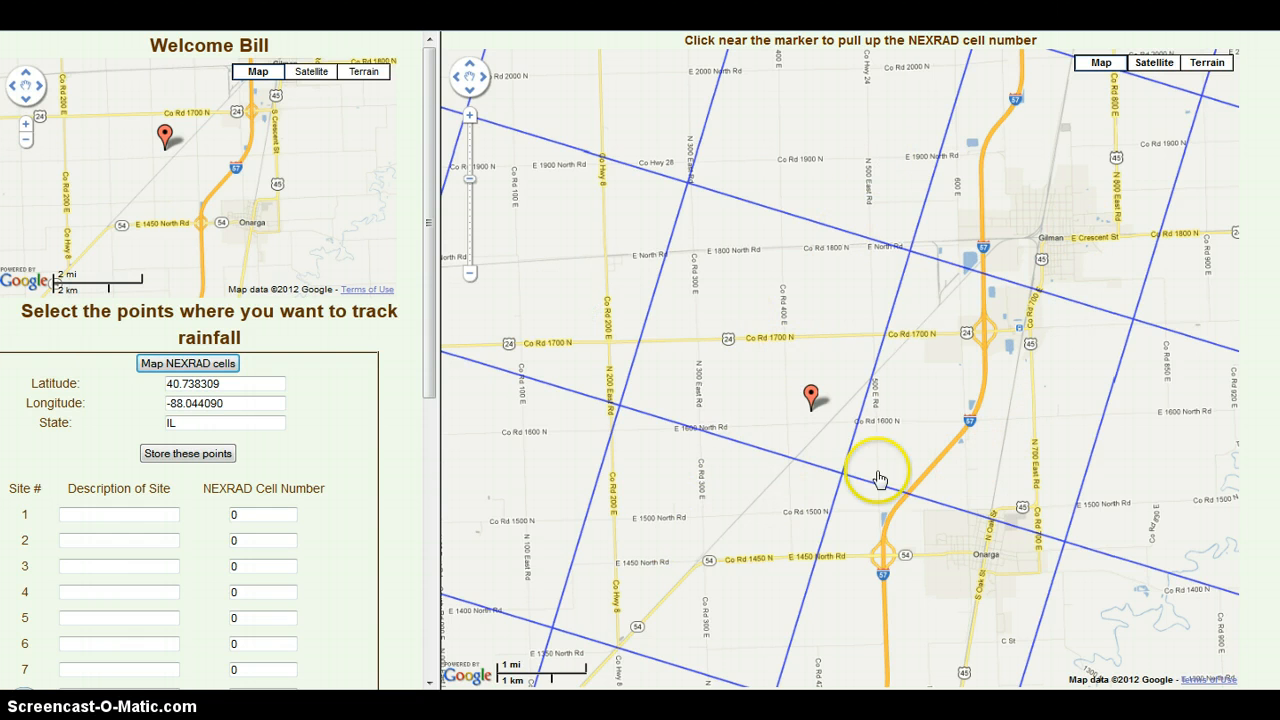
click(1154, 64)
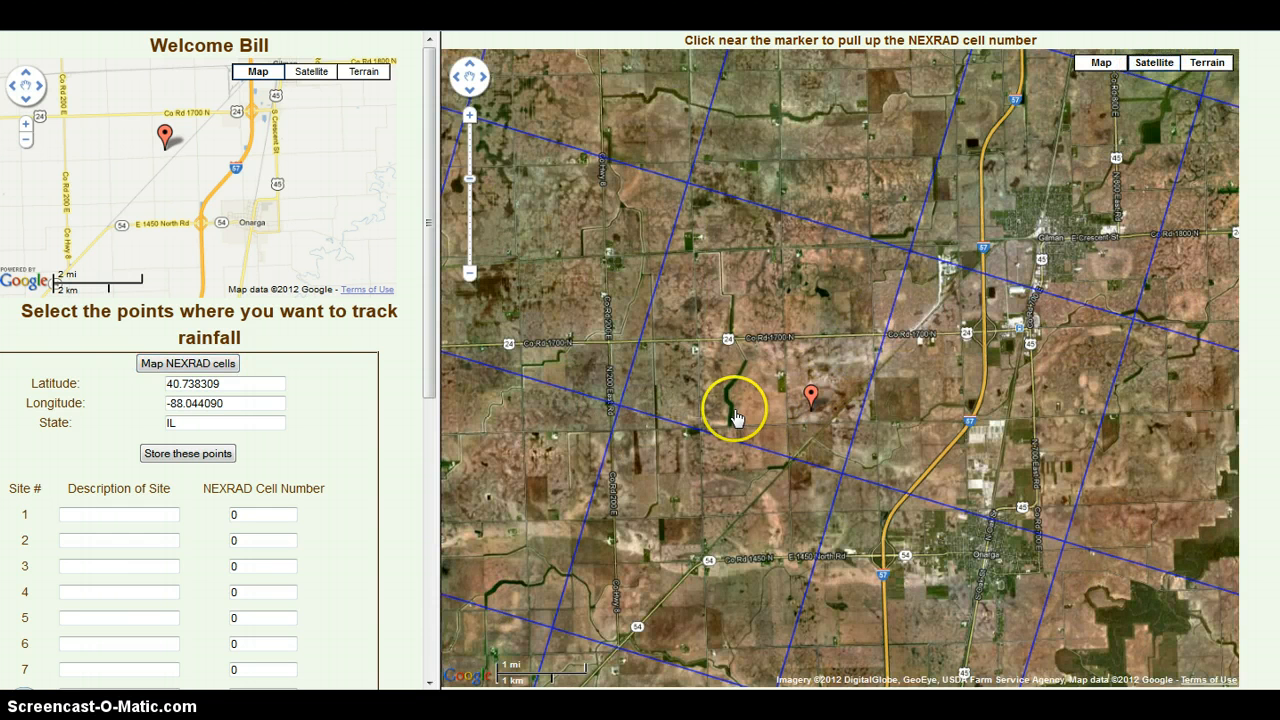
Step: Pull up the NEXRAD cell number for the area just west of the marker on the large map and inspect the cell's boundaries
double_click(736, 417)
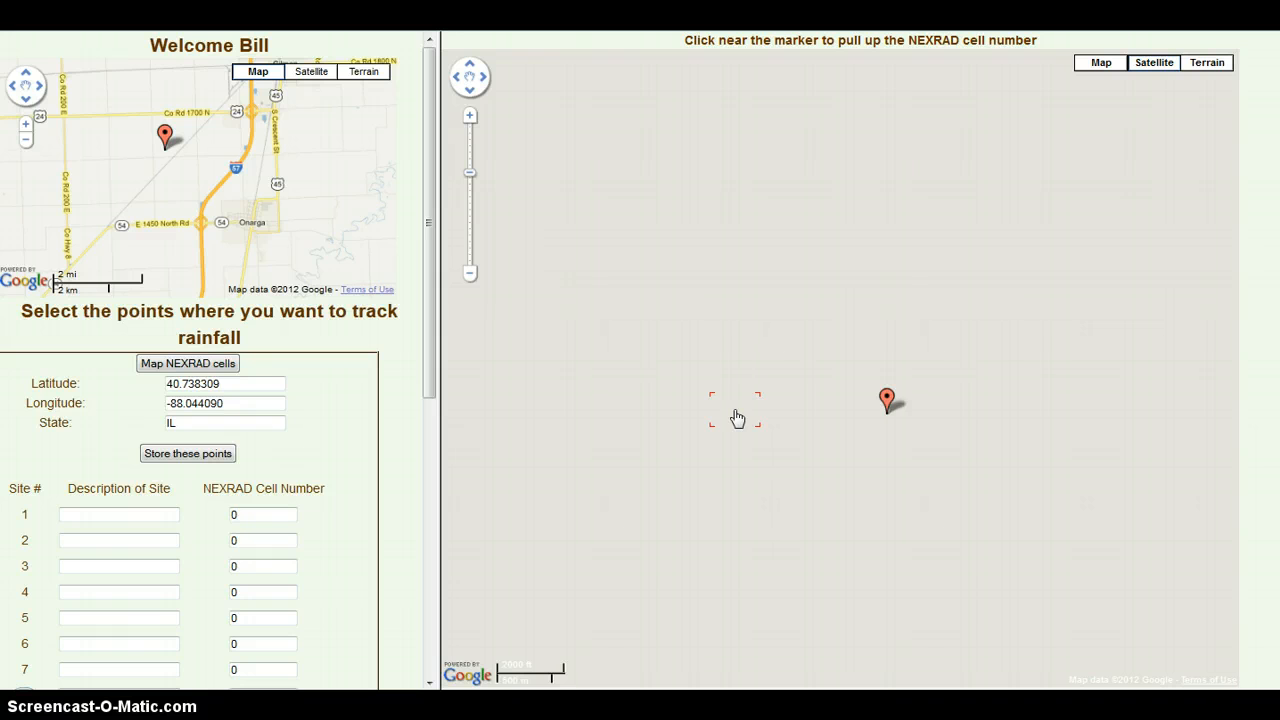
click(778, 366)
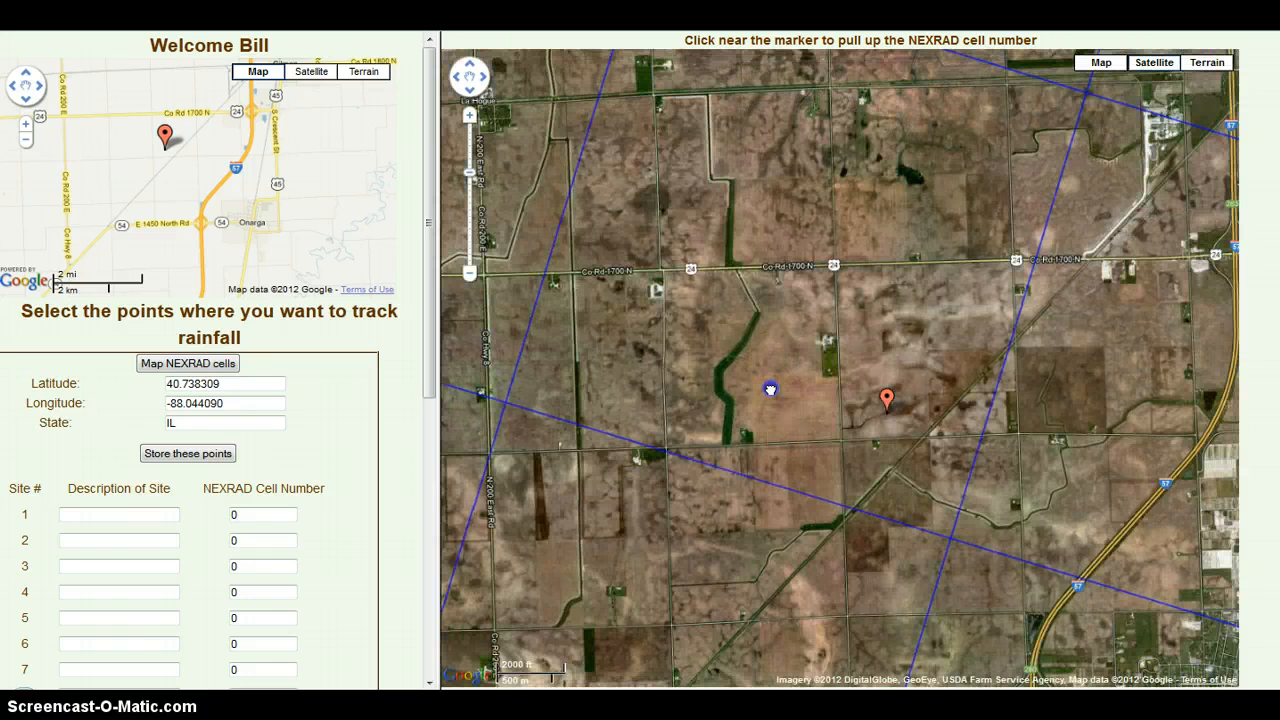
drag(770, 389, 804, 299)
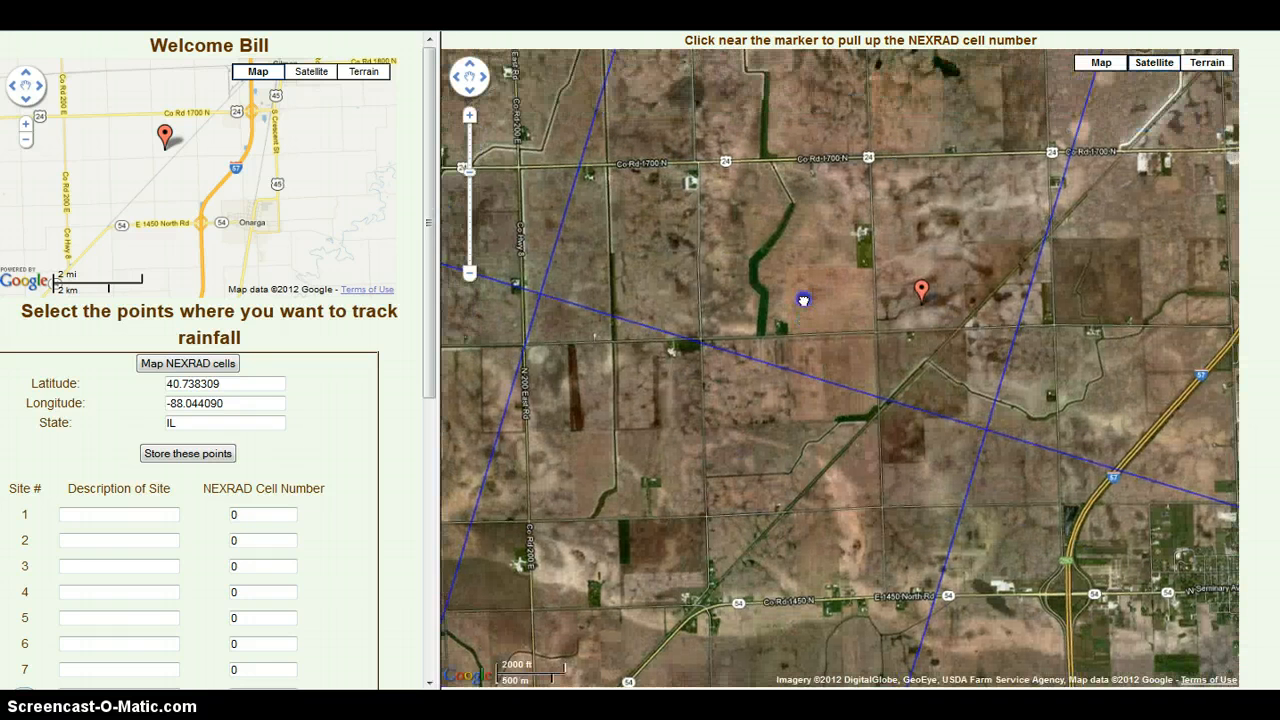
click(743, 306)
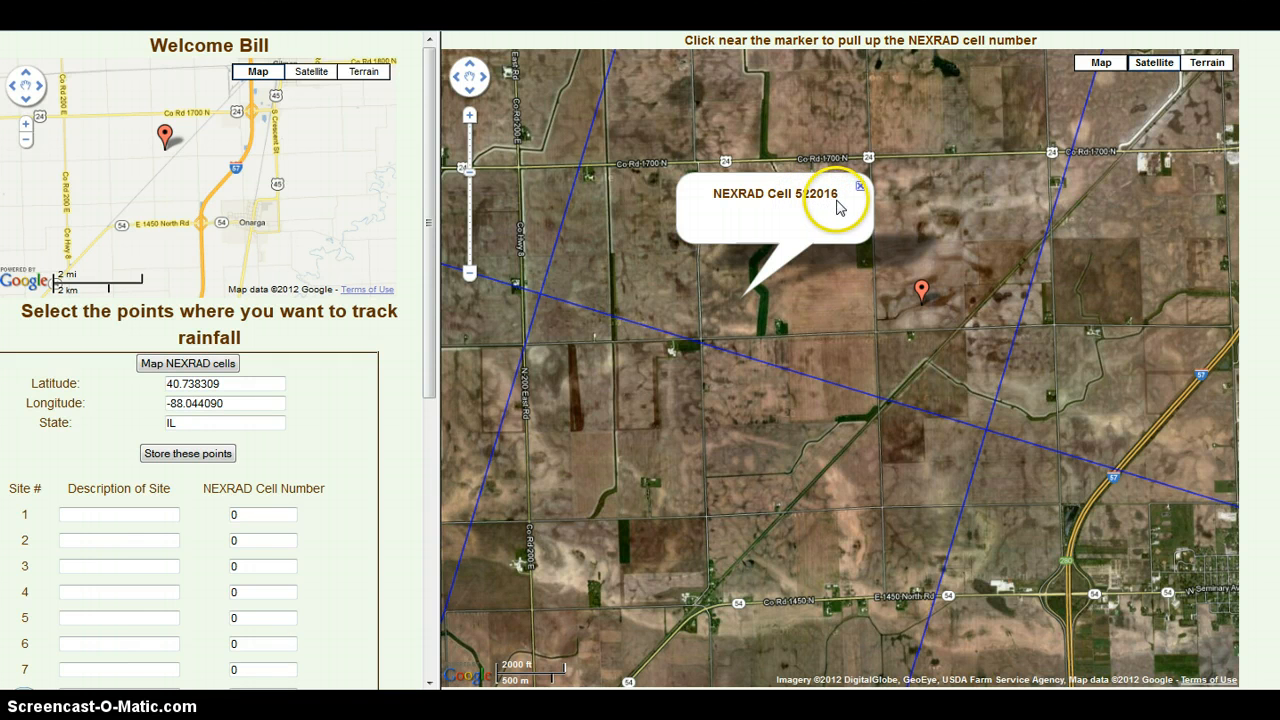
drag(654, 120, 606, 337)
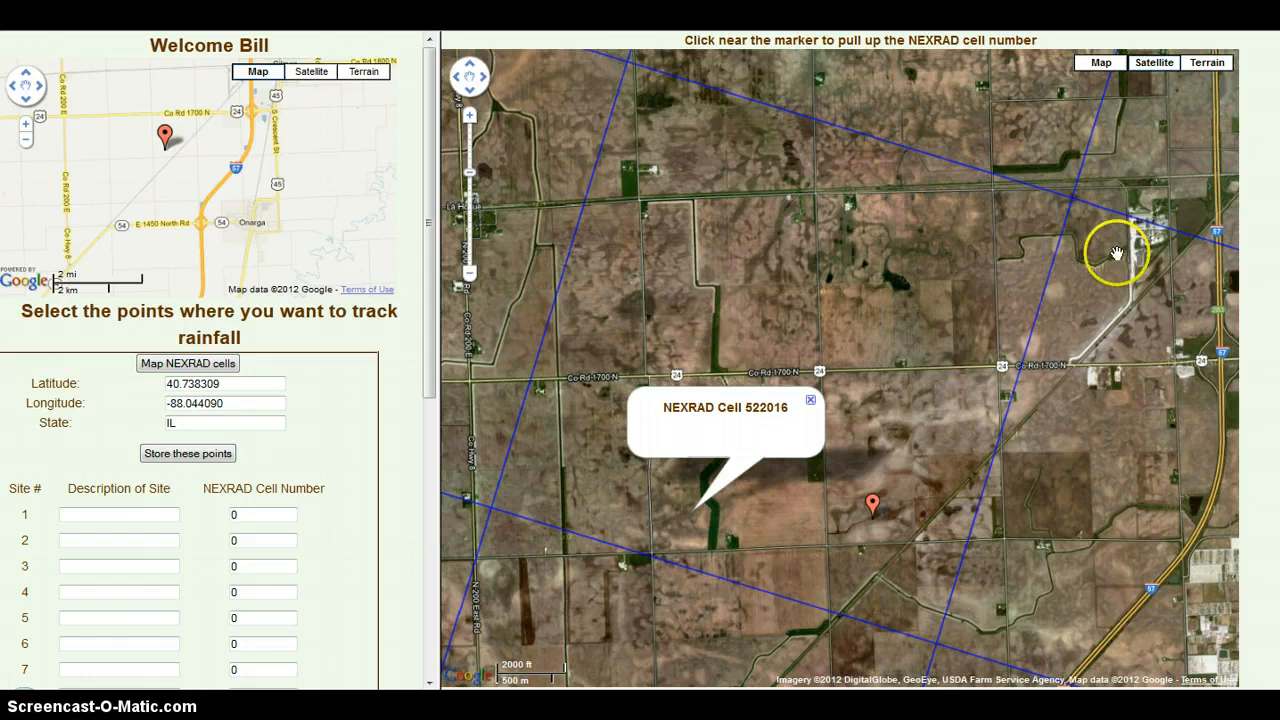
click(731, 338)
drag(731, 338, 866, 134)
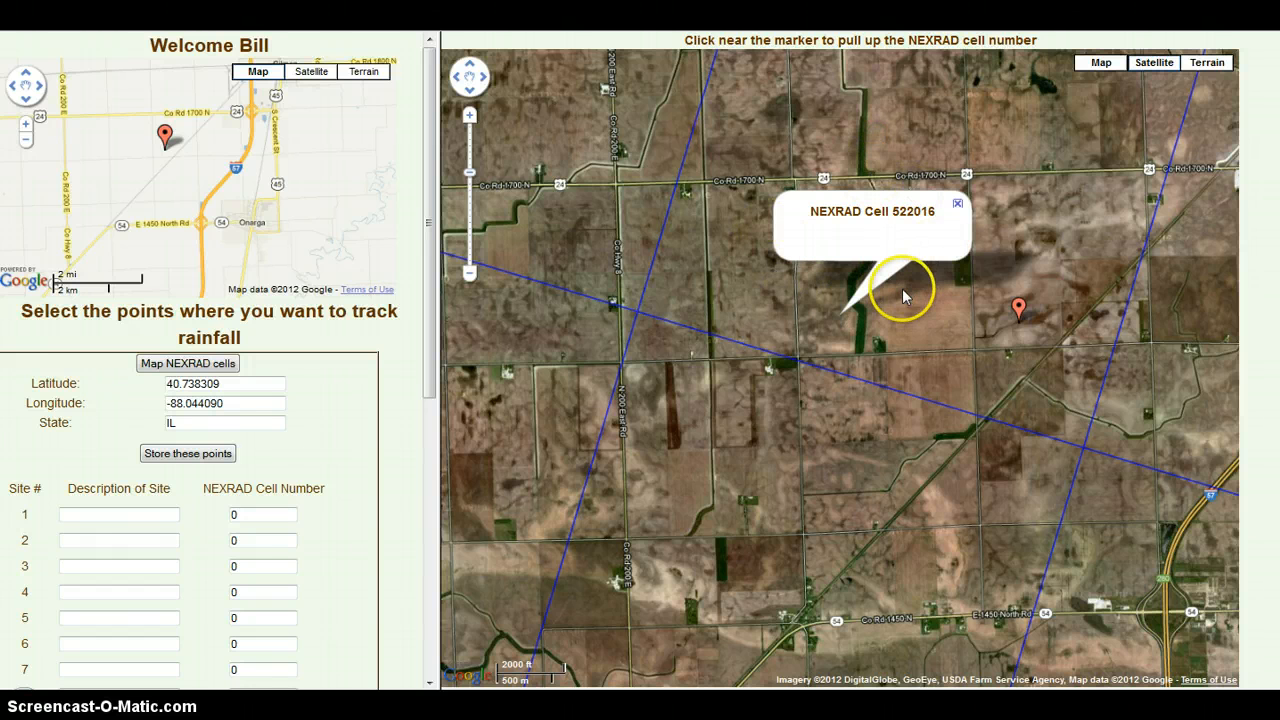
Step: Describe site 1 as Farm Field North and set its NEXRAD cell number to 522016
click(130, 512)
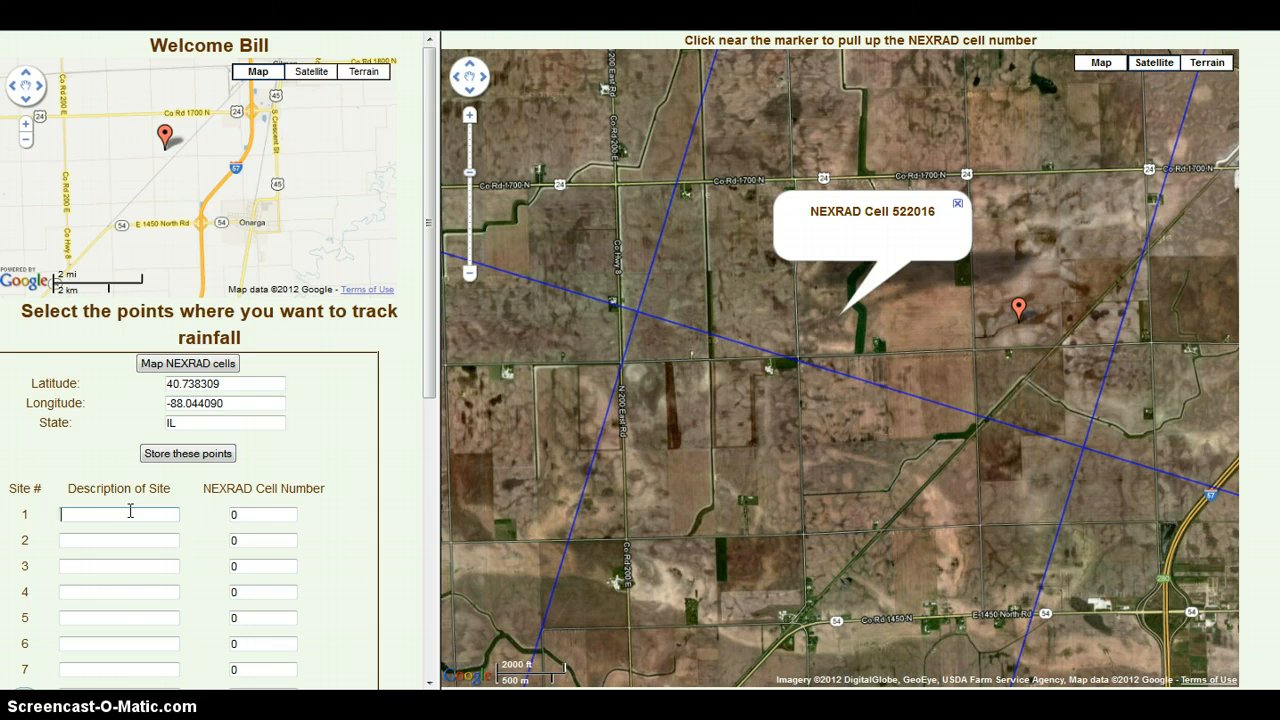
text(Farm)
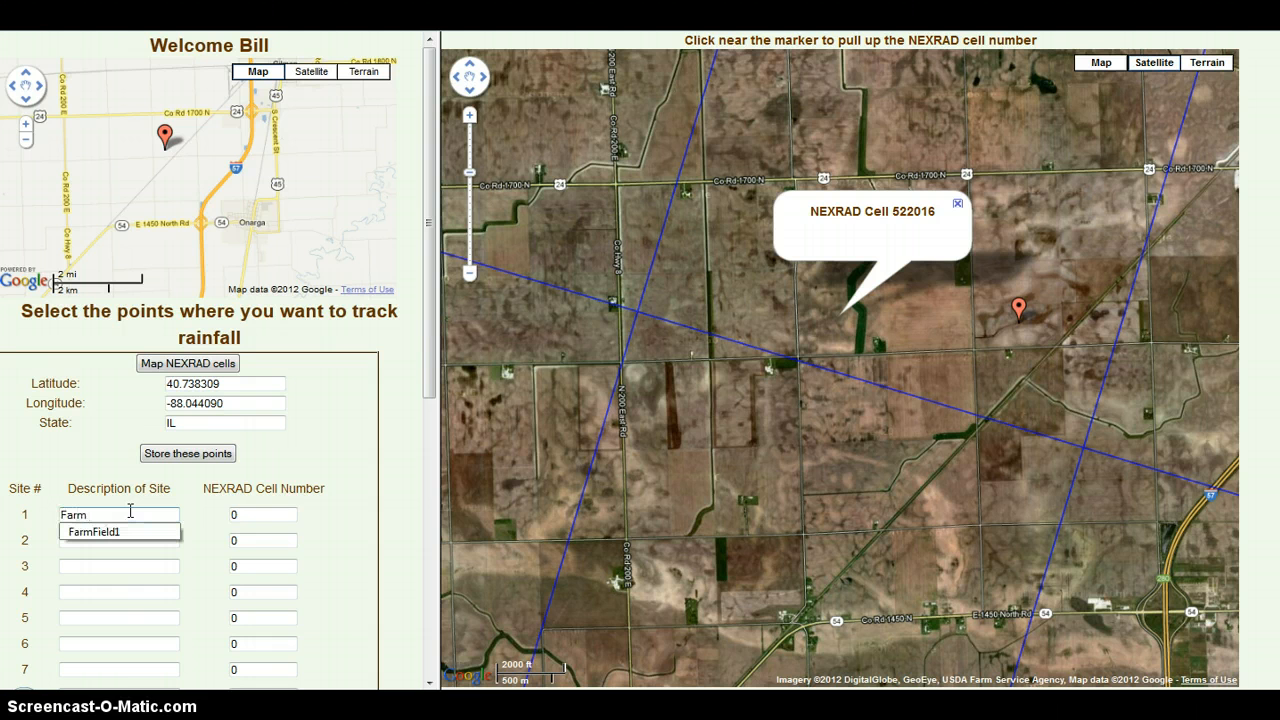
text( Field North)
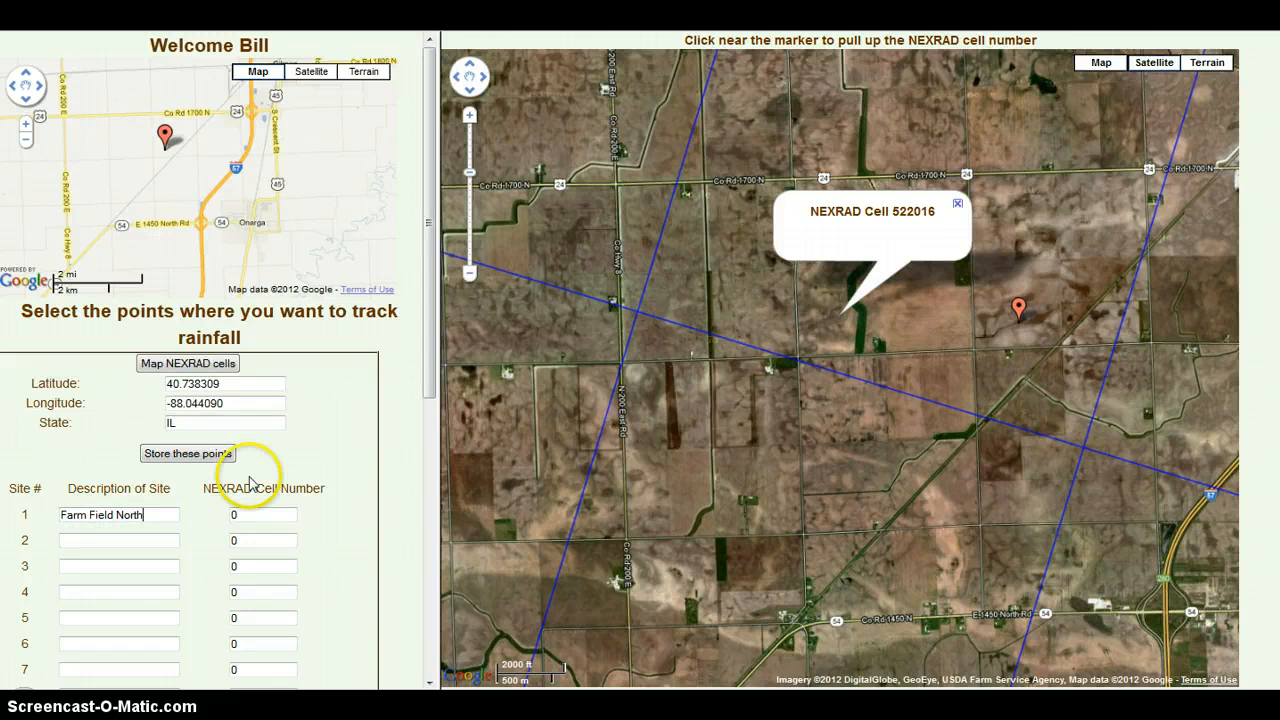
click(248, 514)
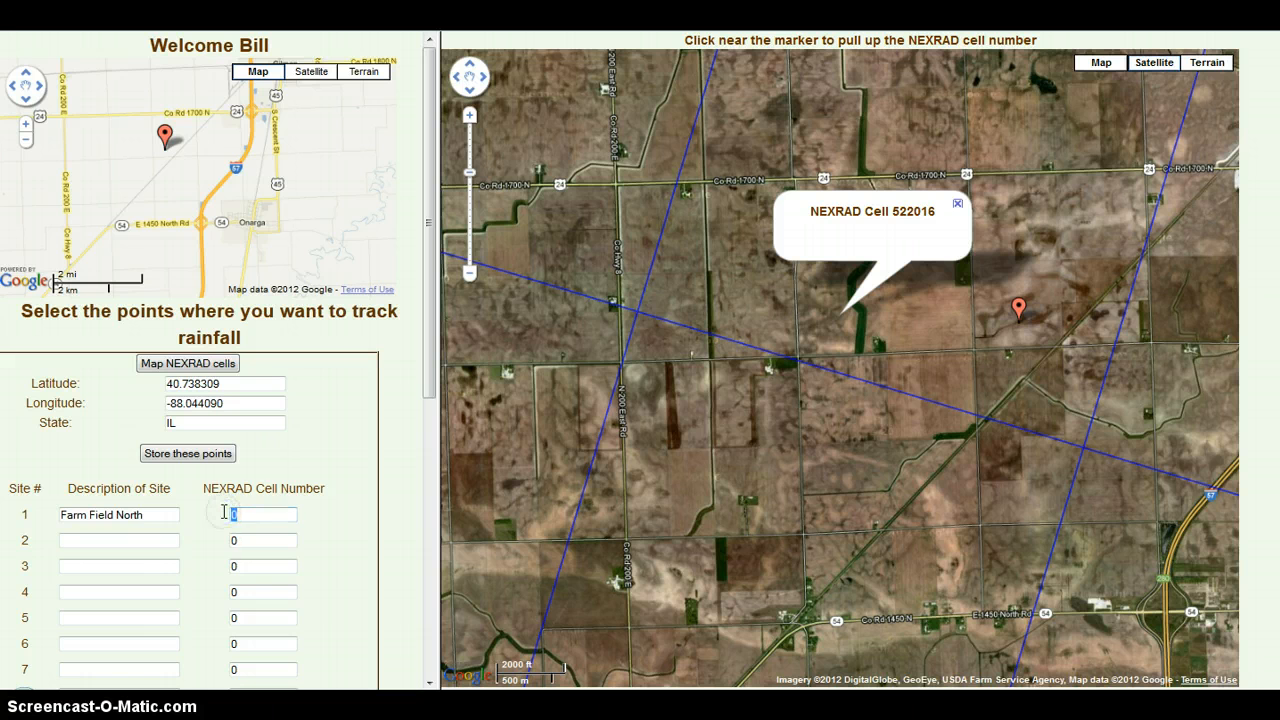
text(522)
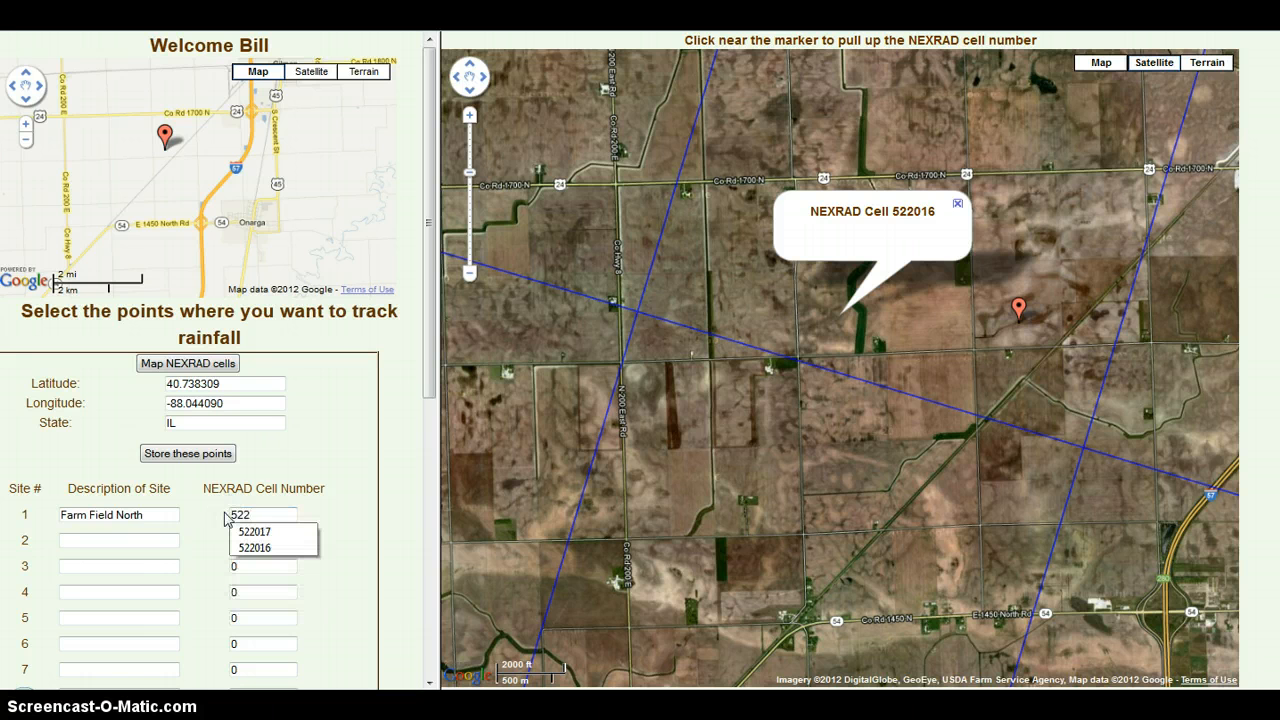
text(016)
click(250, 510)
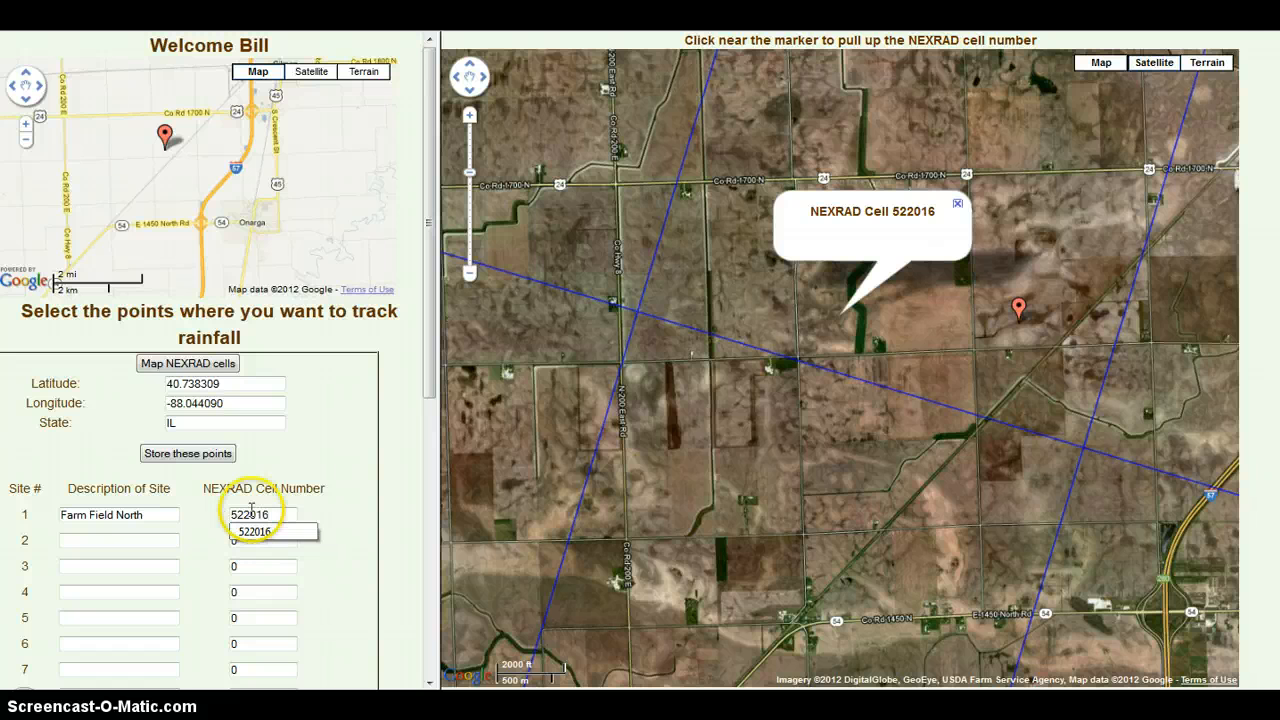
click(367, 485)
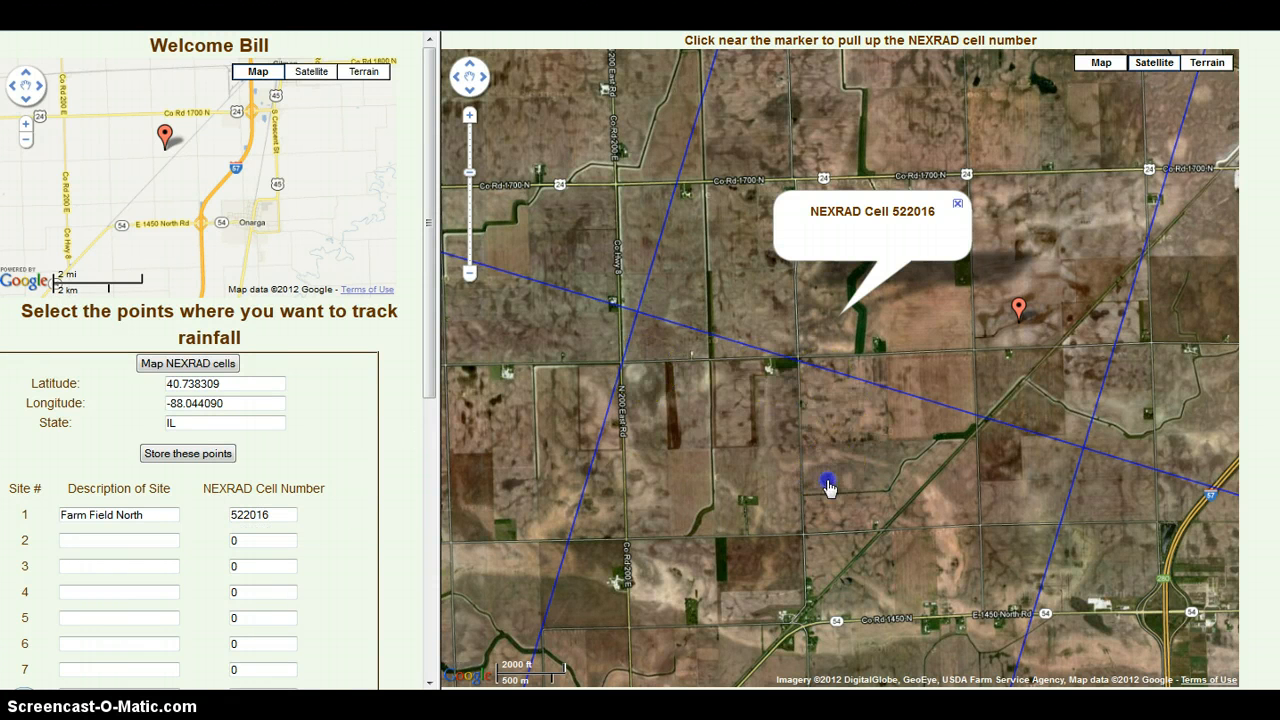
Step: Pull up the NEXRAD cell number for the area in the cell just south of Farm Field North, north of Co Rd 1450 N
drag(829, 480, 791, 289)
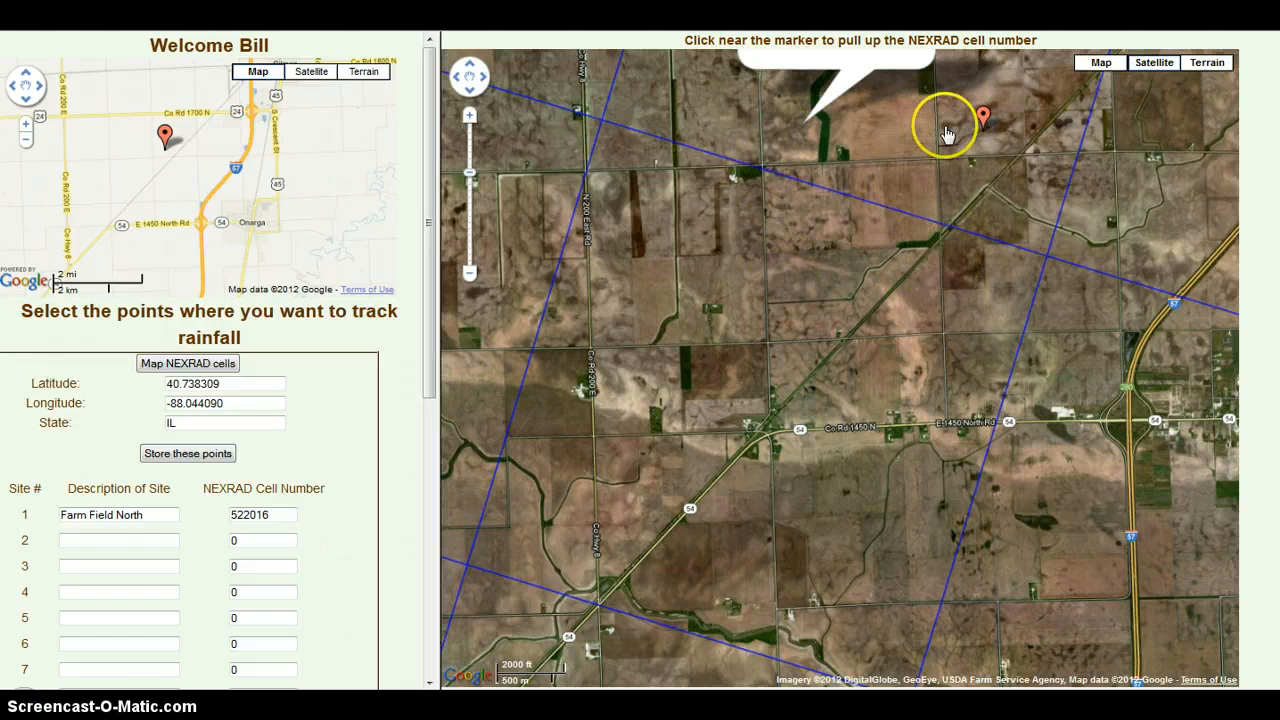
click(806, 250)
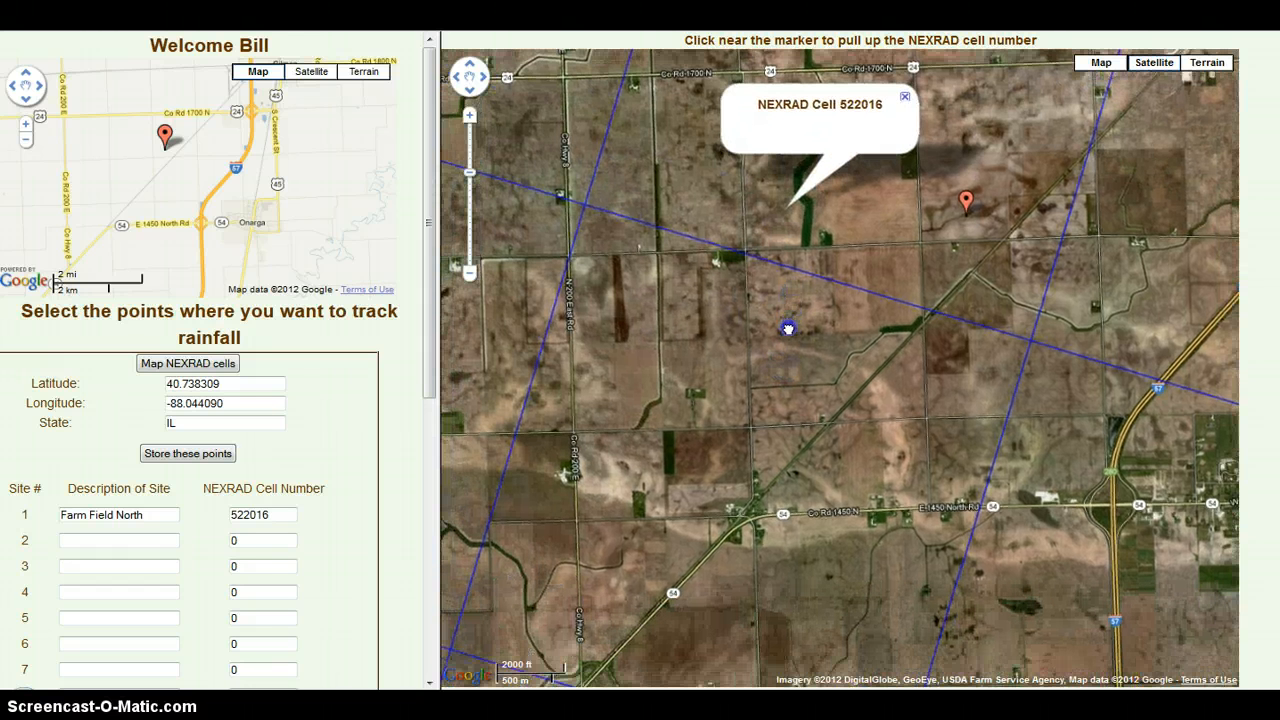
click(772, 405)
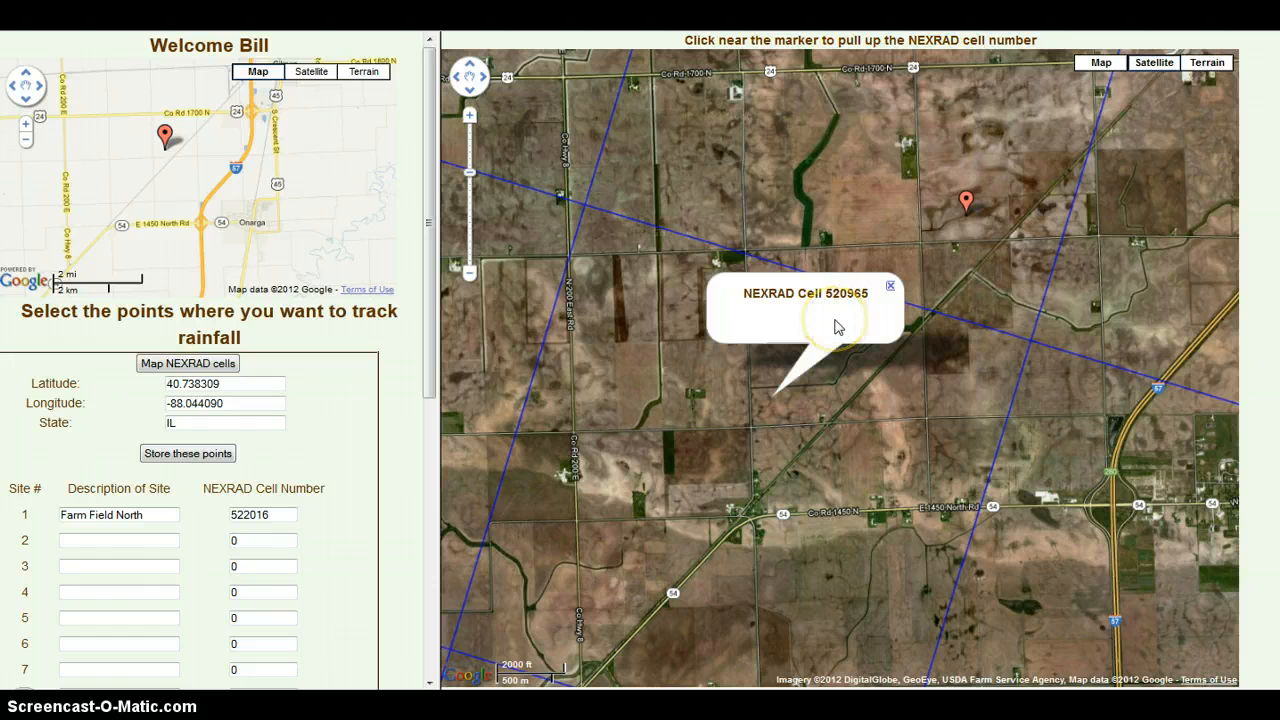
Step: Describe site 2 as Farm Field South and set its NEXRAD cell number to 520965
click(128, 540)
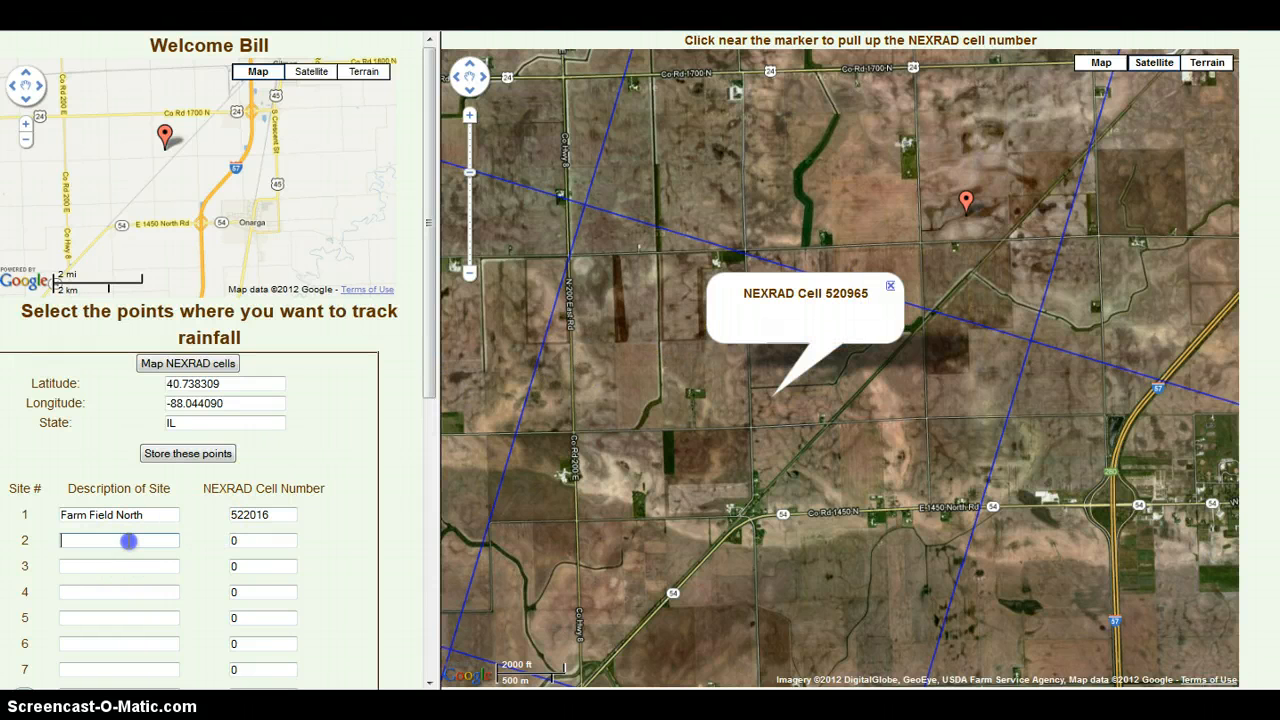
text(Farm)
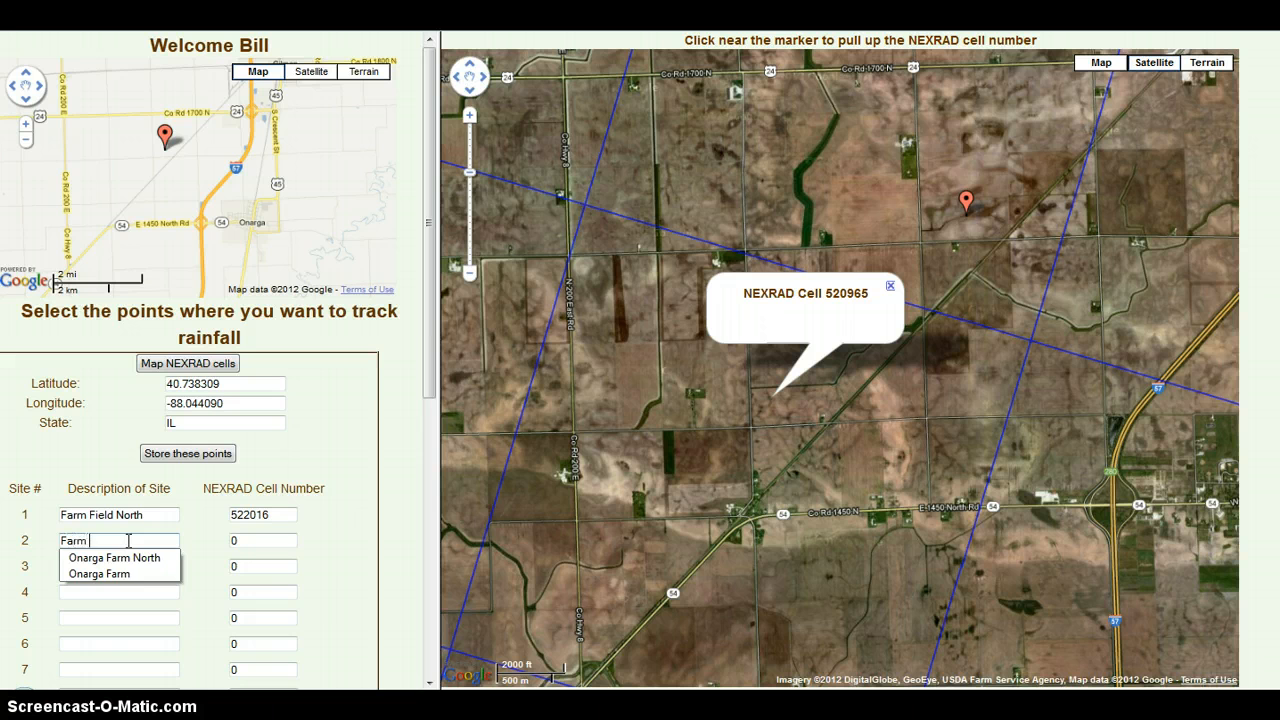
text( Field South)
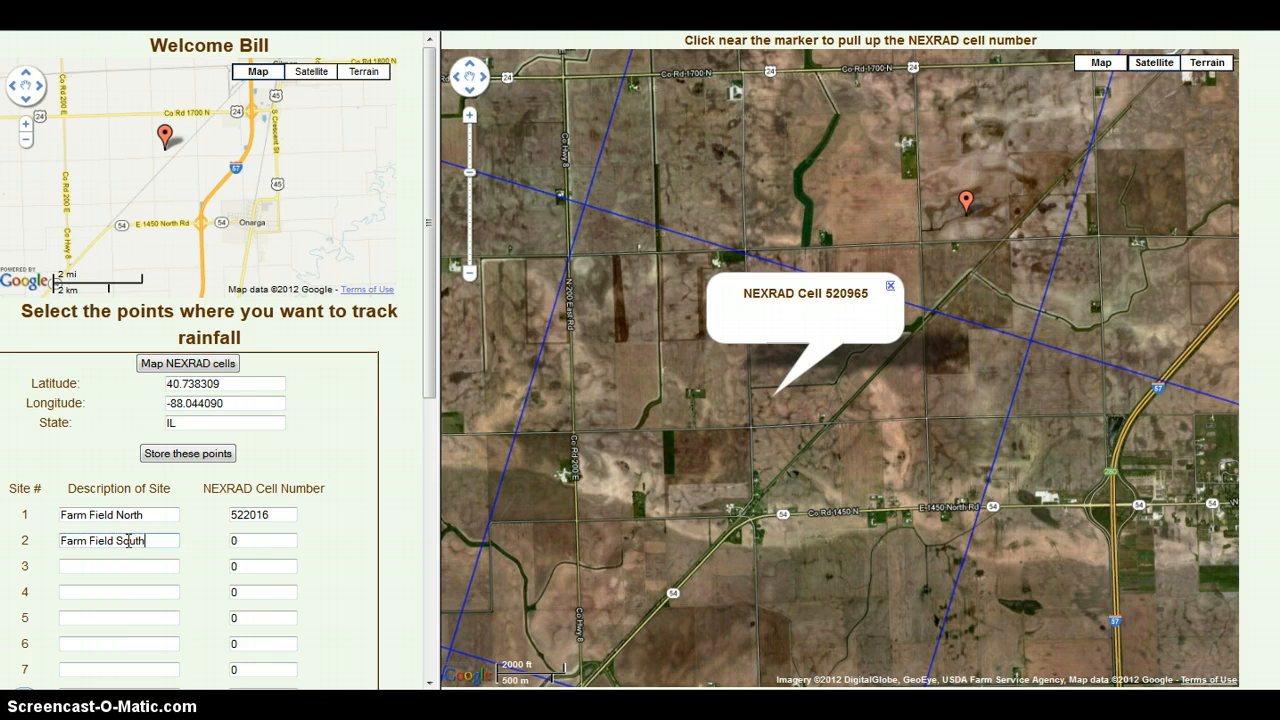
click(224, 542)
text(52096)
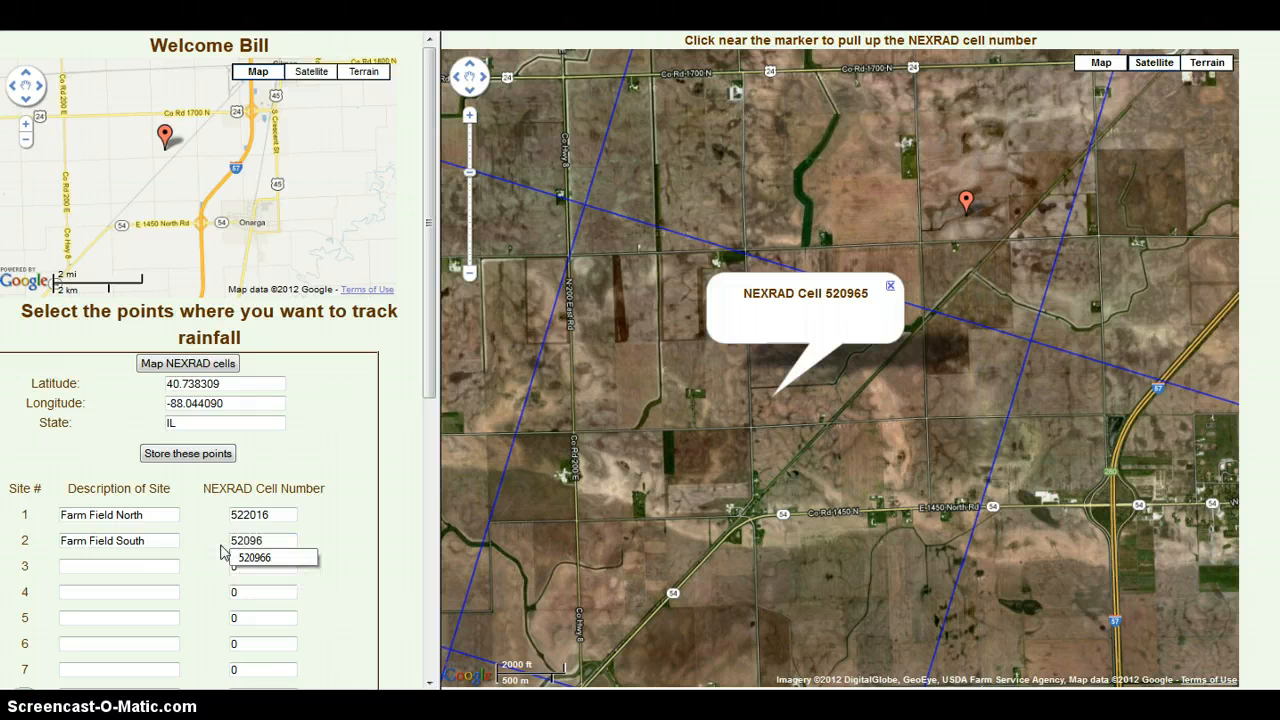
text(5)
click(402, 482)
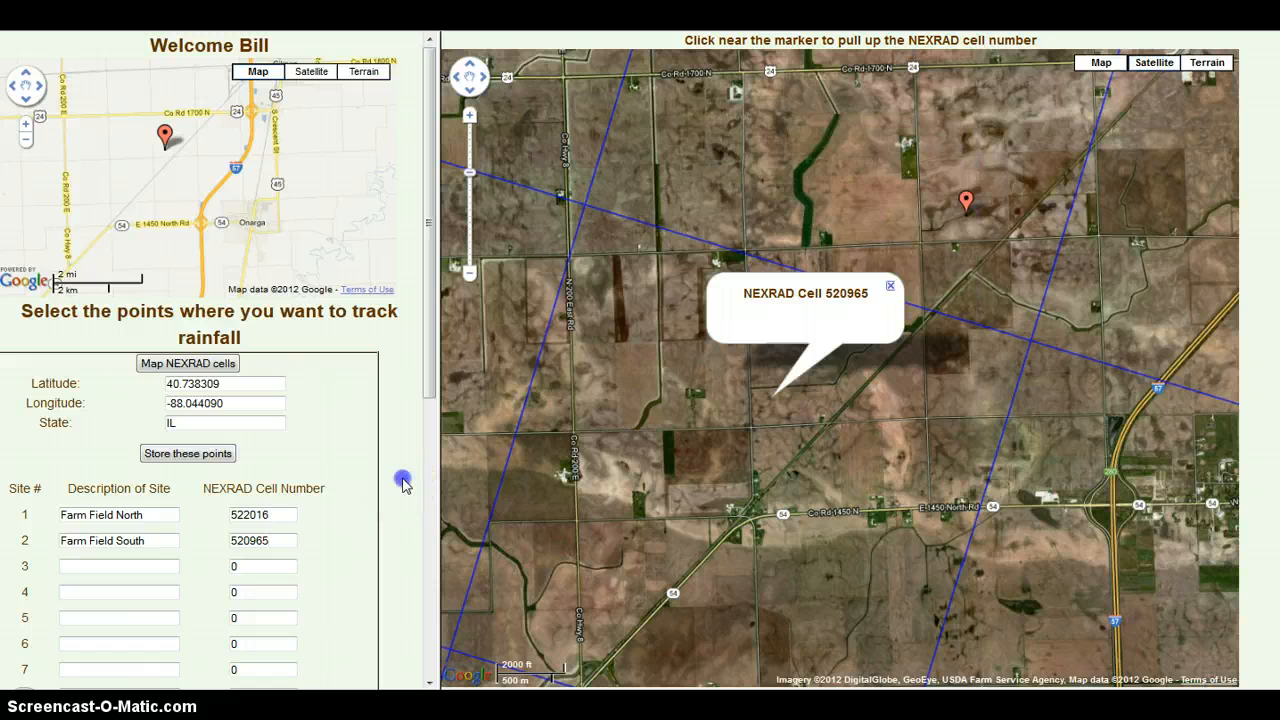
Step: Place the location marker on Ames, Iowa, in the small overview map and map the NEXRAD cells around it
click(194, 140)
scroll(194, 140, down, 2)
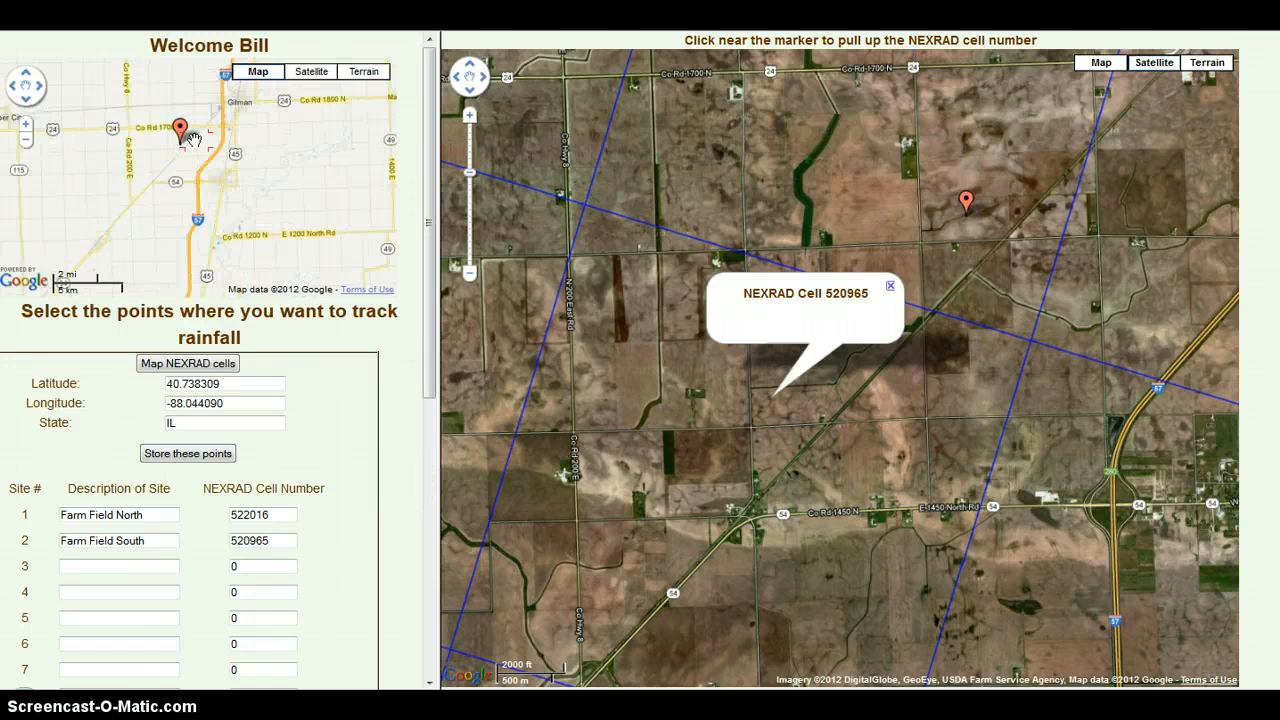
scroll(196, 168, down, 1)
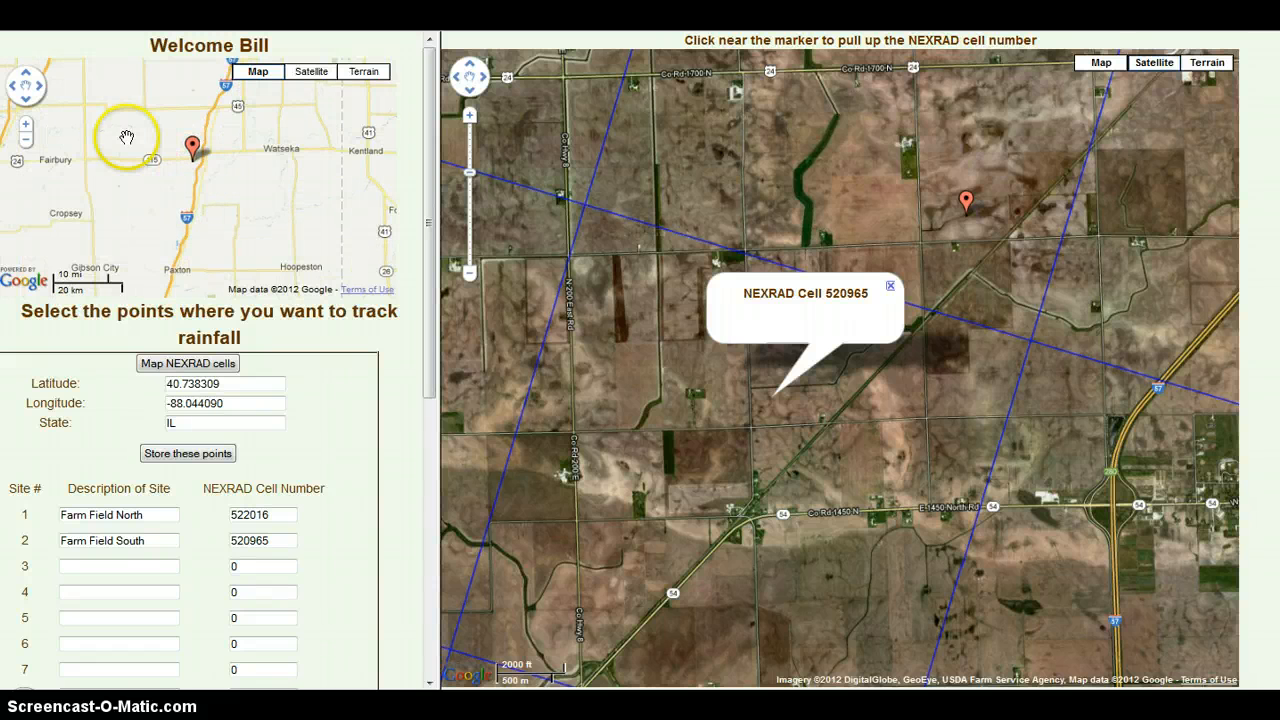
drag(126, 137, 312, 200)
scroll(312, 199, down, 1)
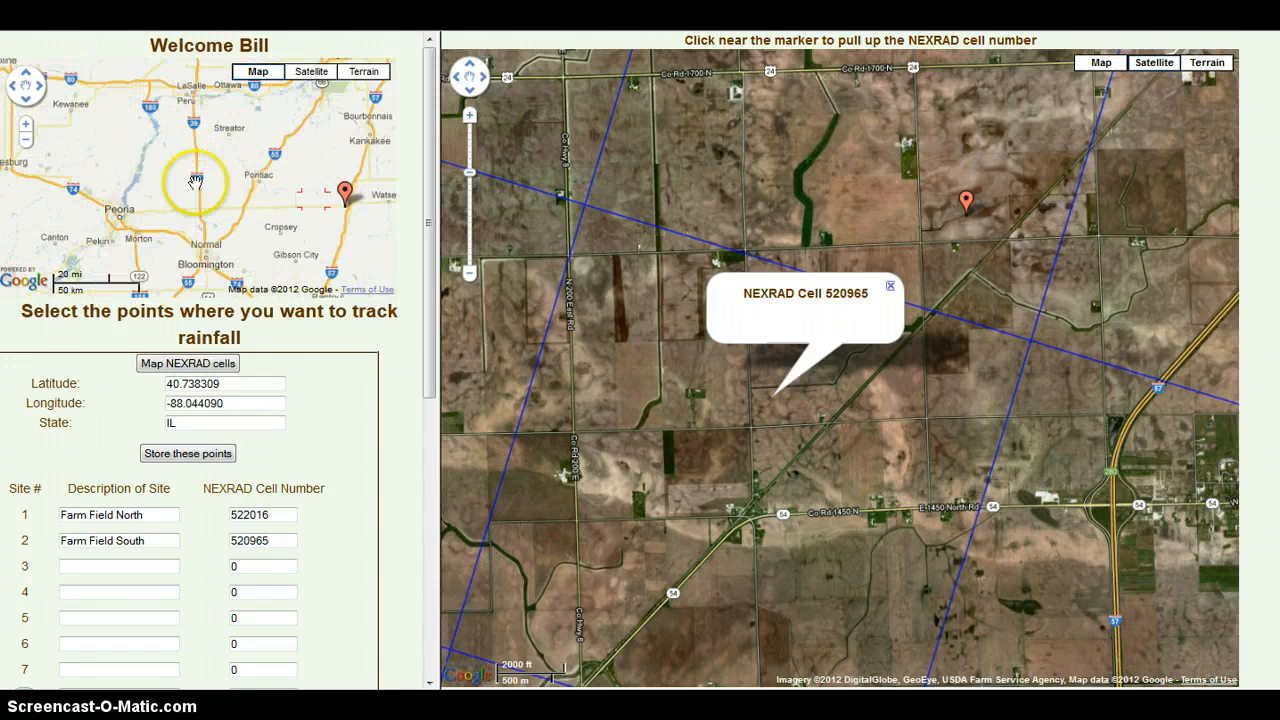
drag(142, 171, 309, 227)
scroll(152, 150, down, 1)
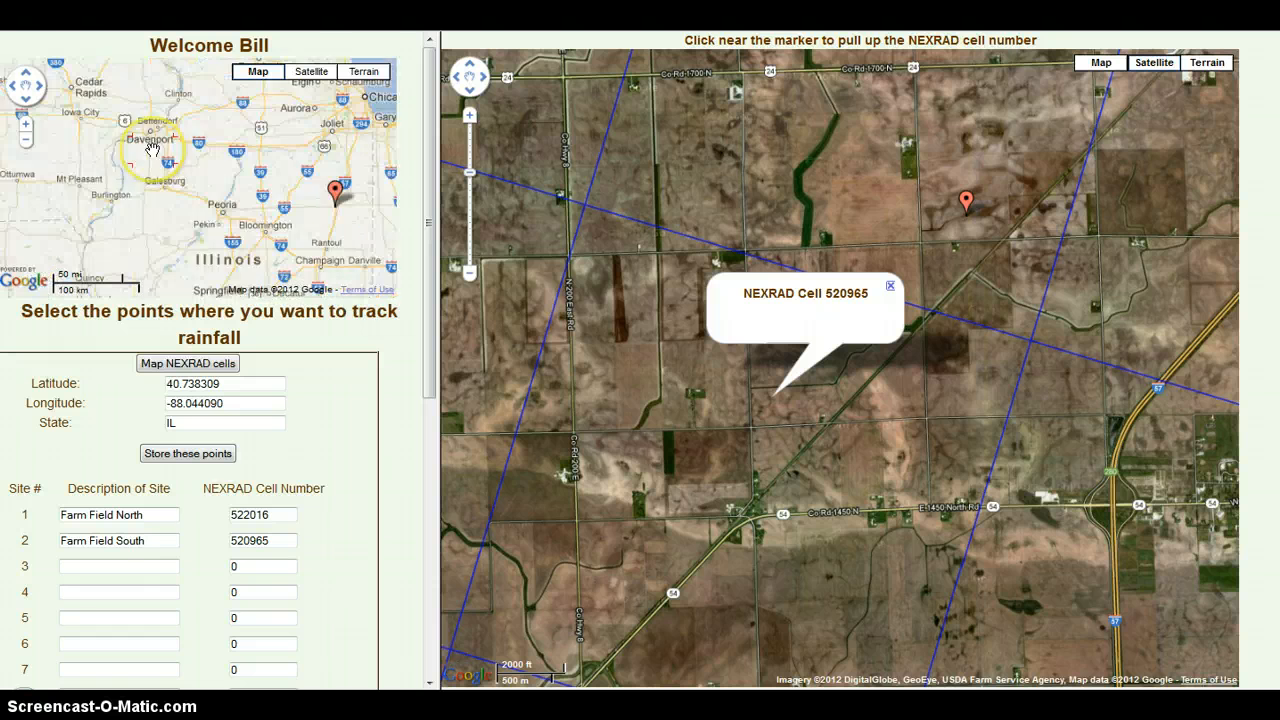
drag(143, 143, 311, 189)
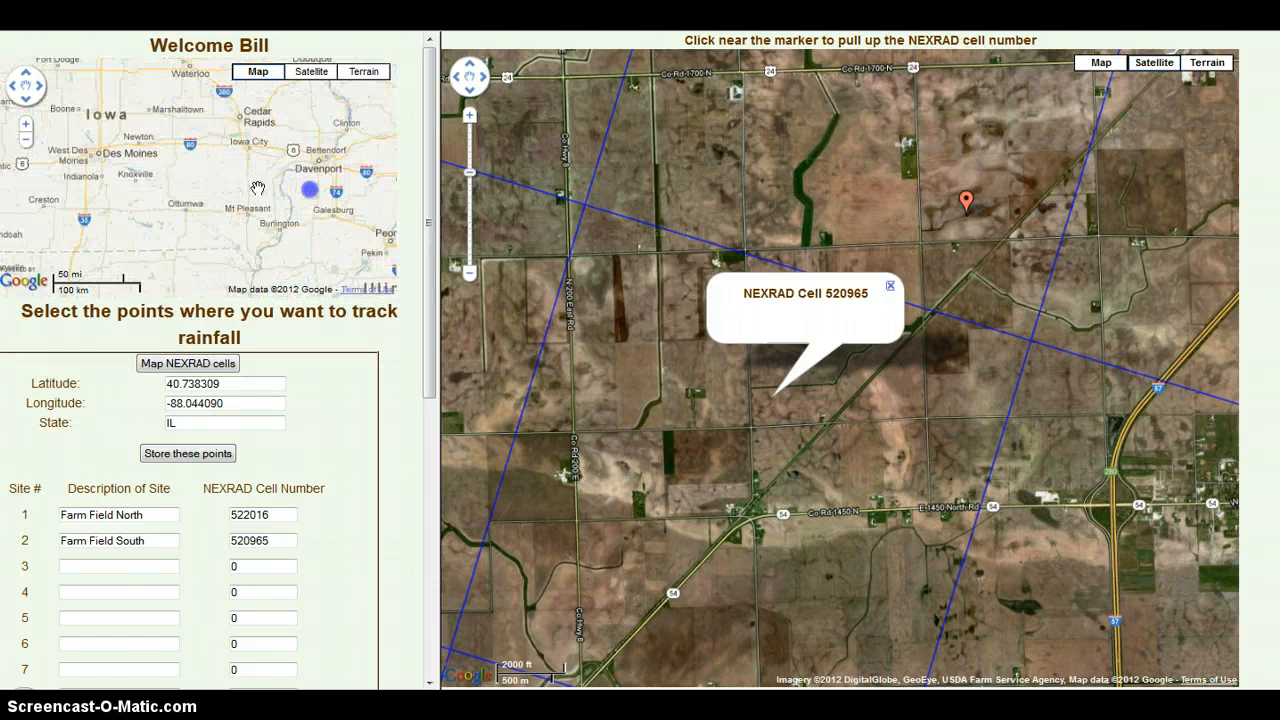
drag(116, 165, 185, 146)
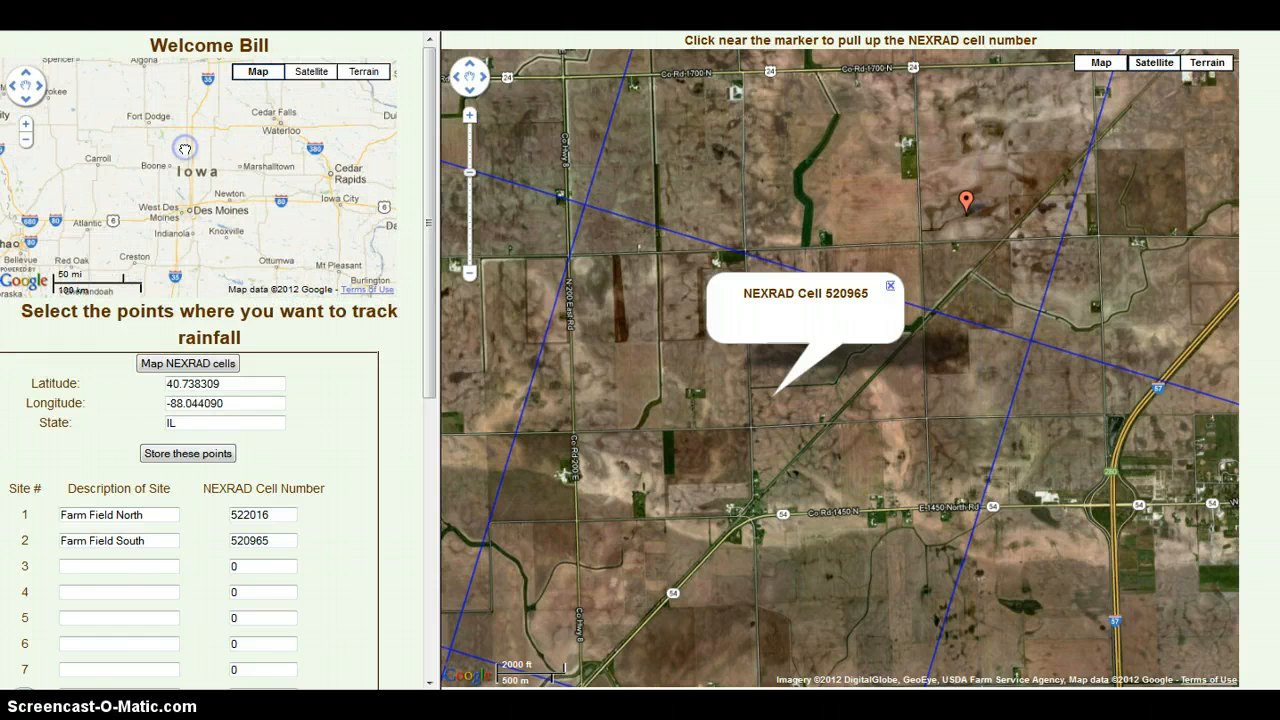
scroll(185, 145, up, 1)
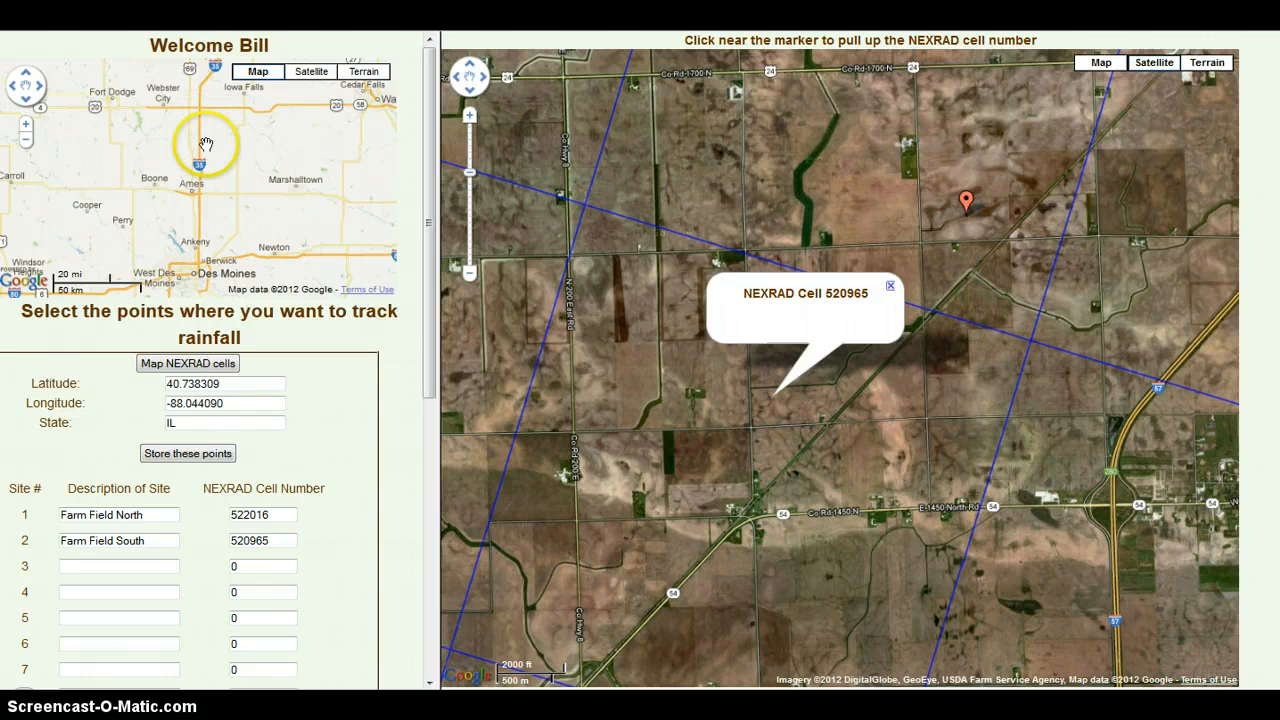
scroll(194, 176, up, 1)
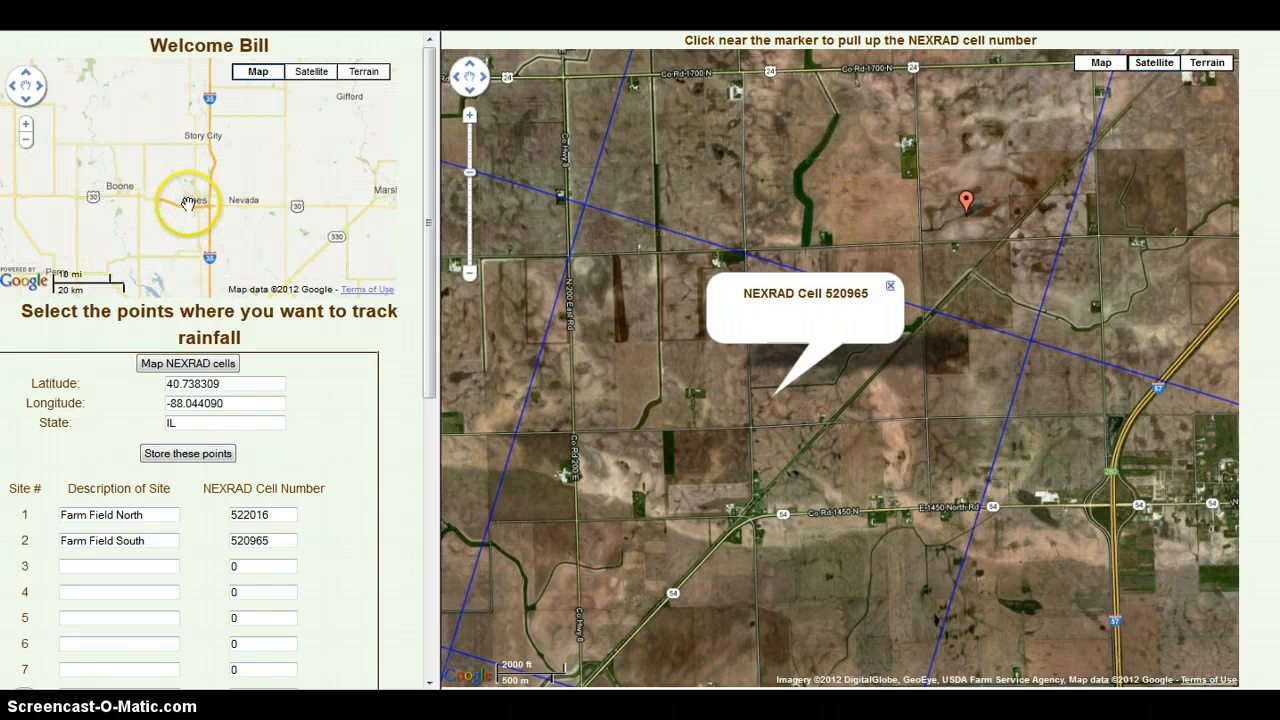
mouse_move(187, 203)
mouse_down()
mouse_move(197, 166)
mouse_move(198, 195)
mouse_up()
scroll(198, 167, up, 1)
click(176, 185)
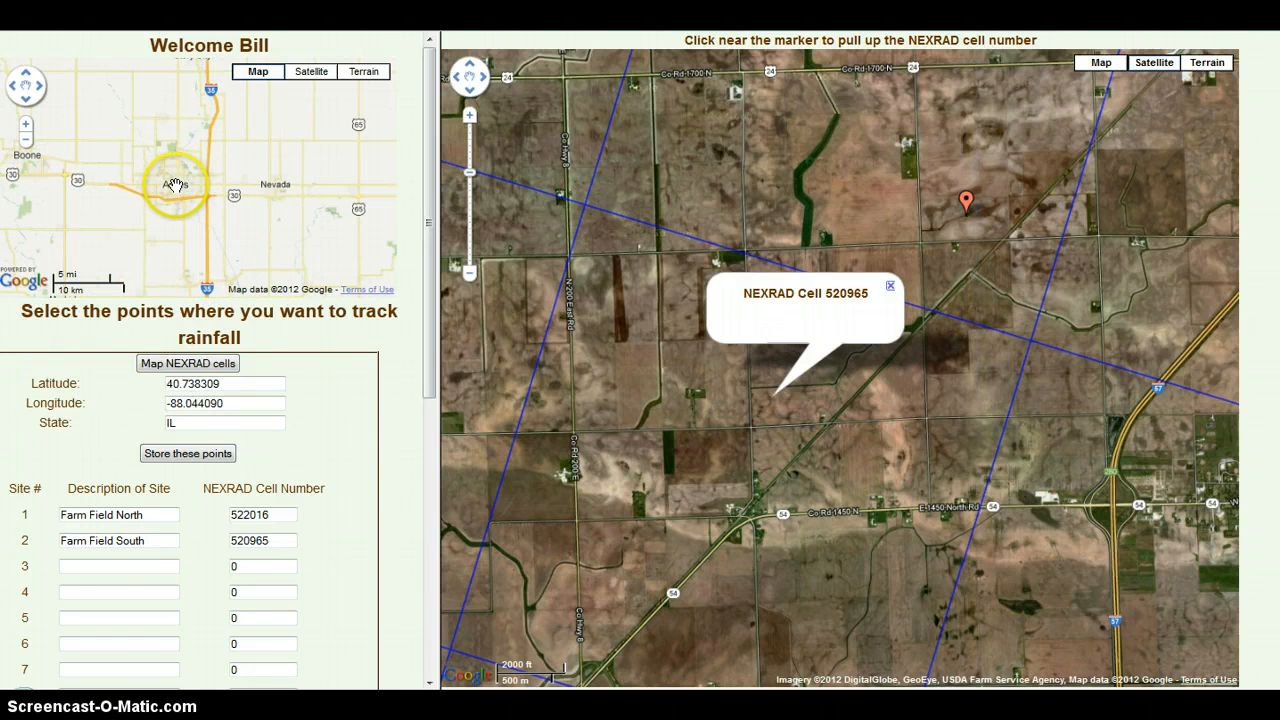
click(184, 366)
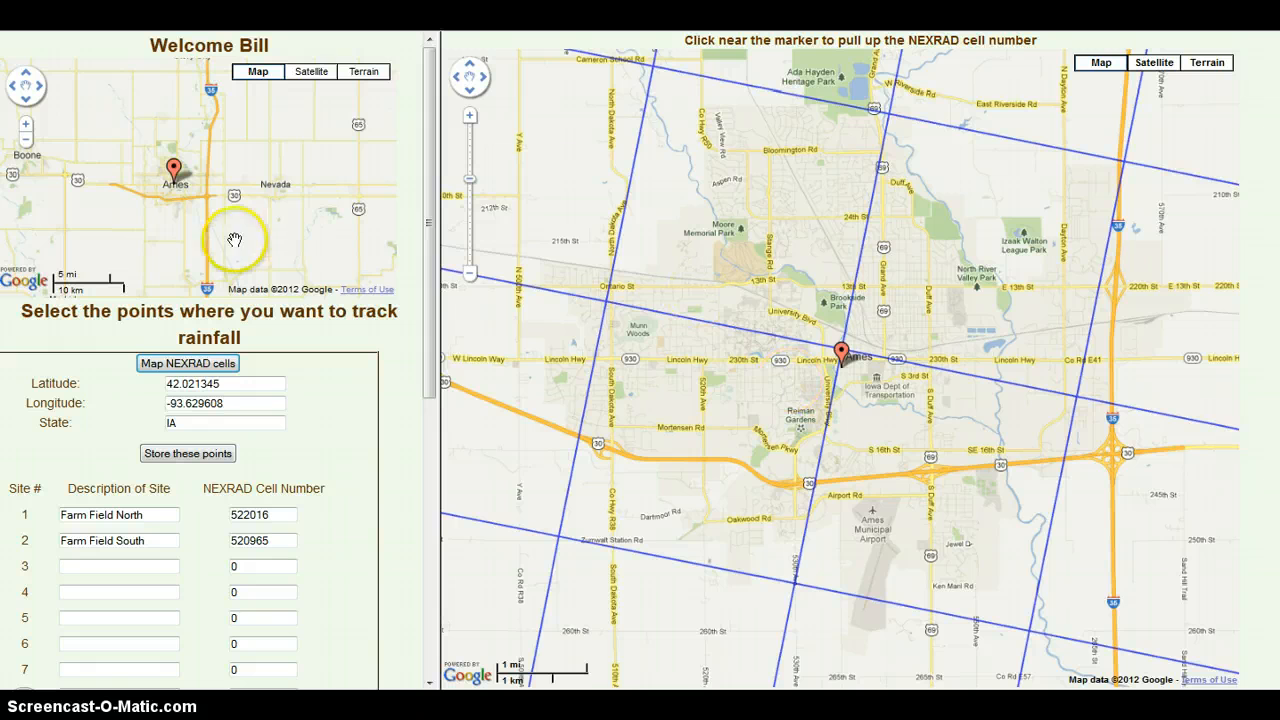
Step: Pull up the NEXRAD cell number at Ames Municipal Airport on the large map and view the cell's boundaries
drag(789, 393, 688, 316)
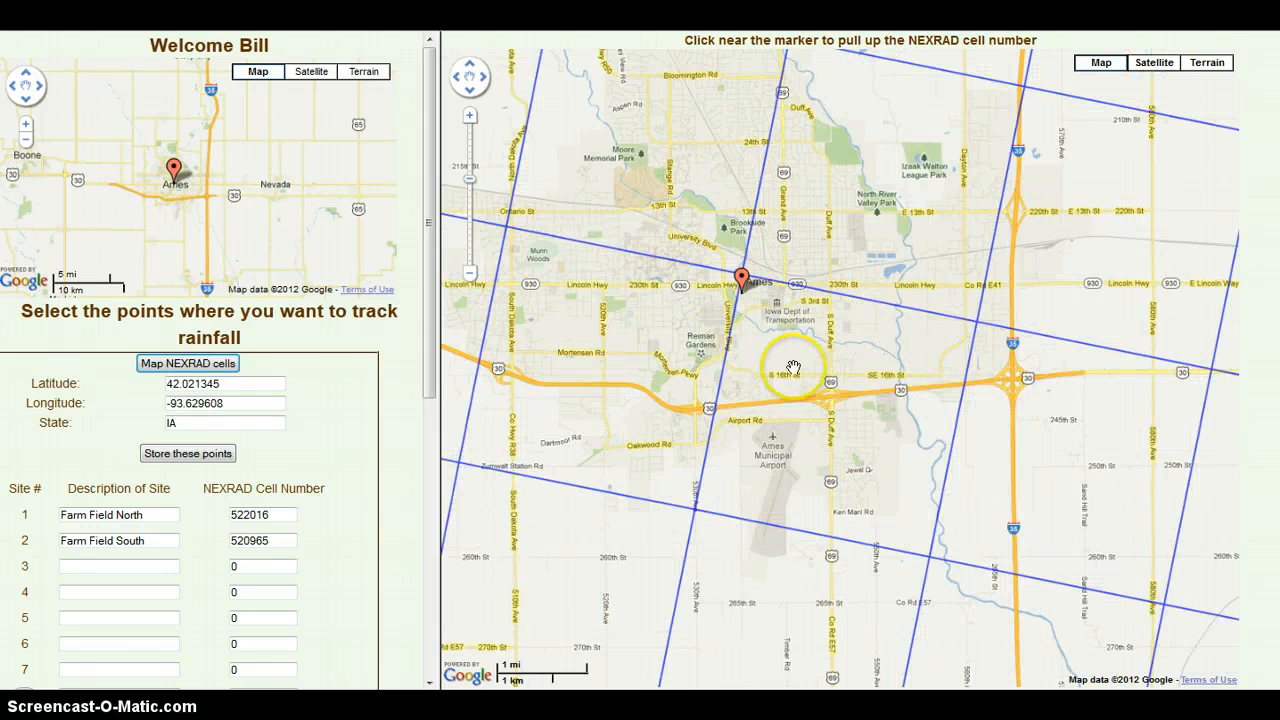
double_click(768, 447)
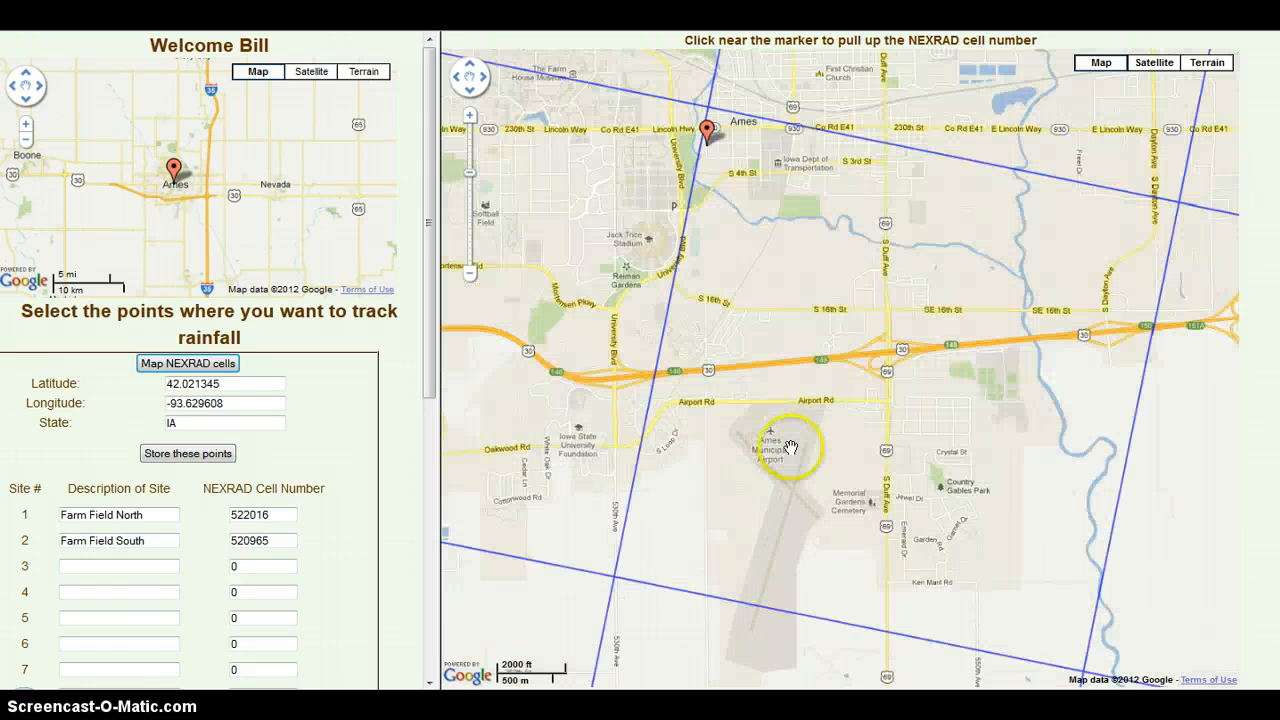
double_click(793, 459)
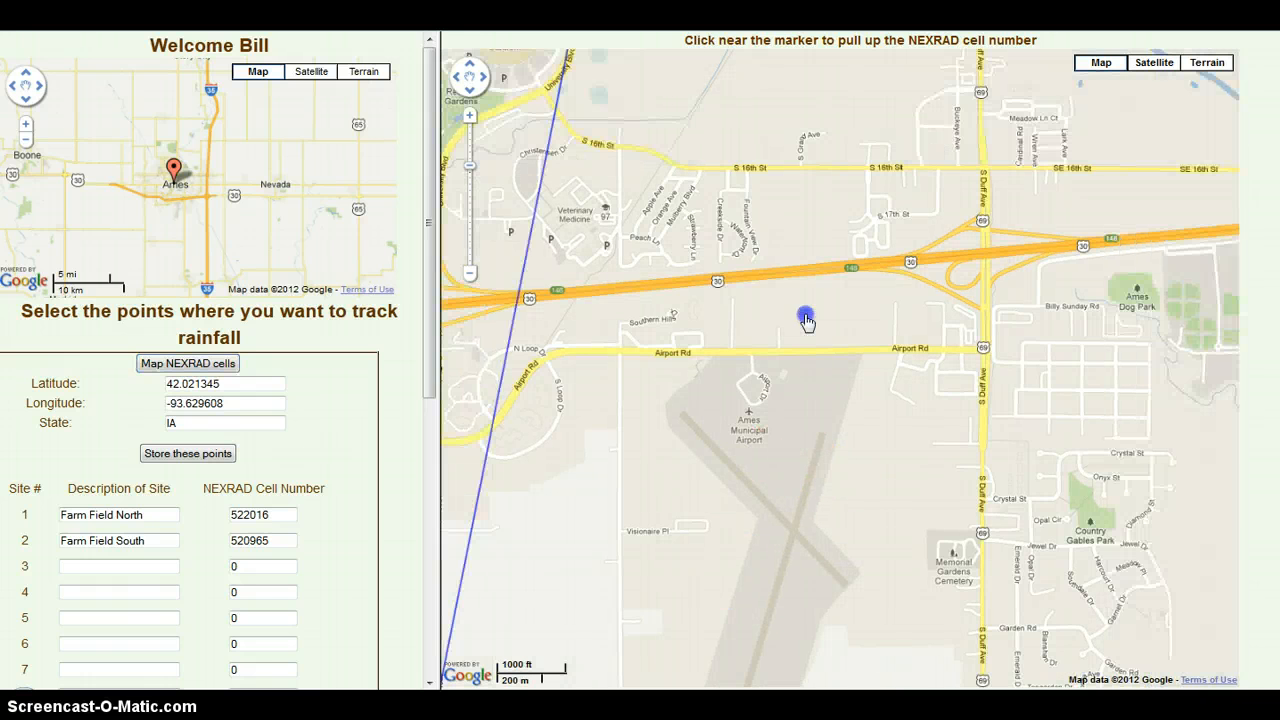
click(752, 466)
click(763, 443)
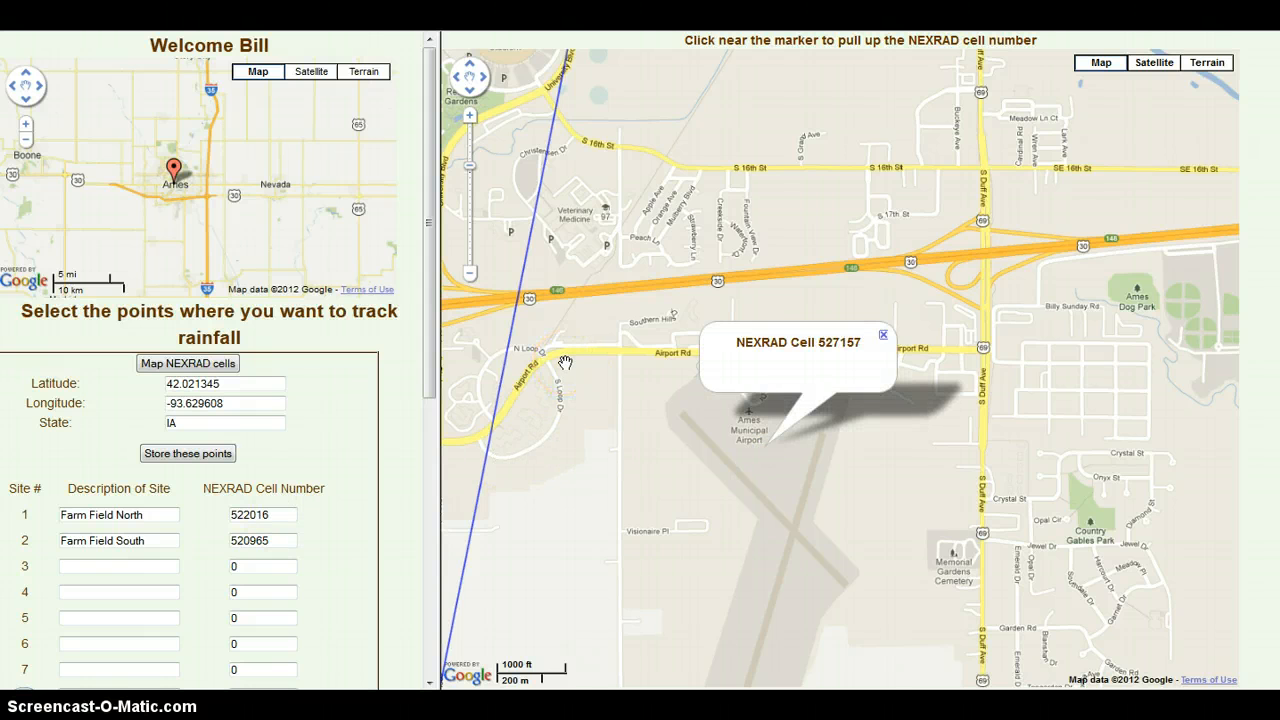
scroll(566, 371, down, 1)
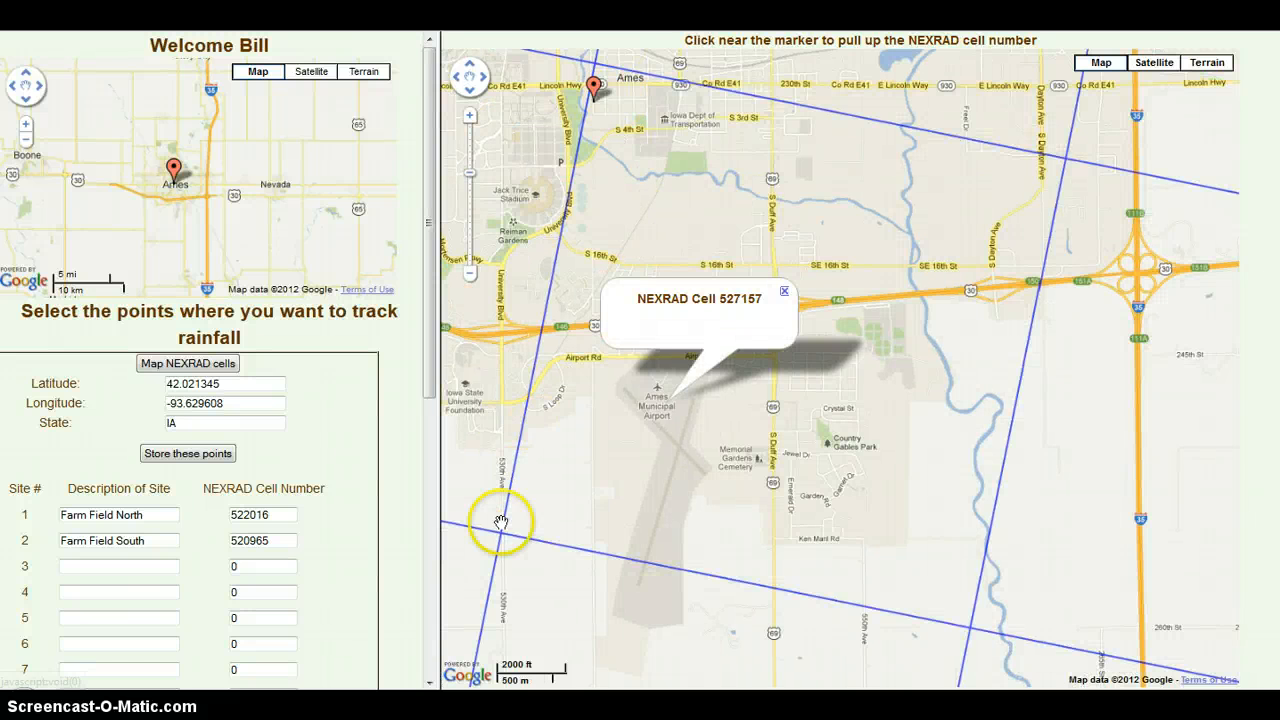
Step: Describe site 3 as Ames Airport and set its NEXRAD cell number to 527157
click(115, 567)
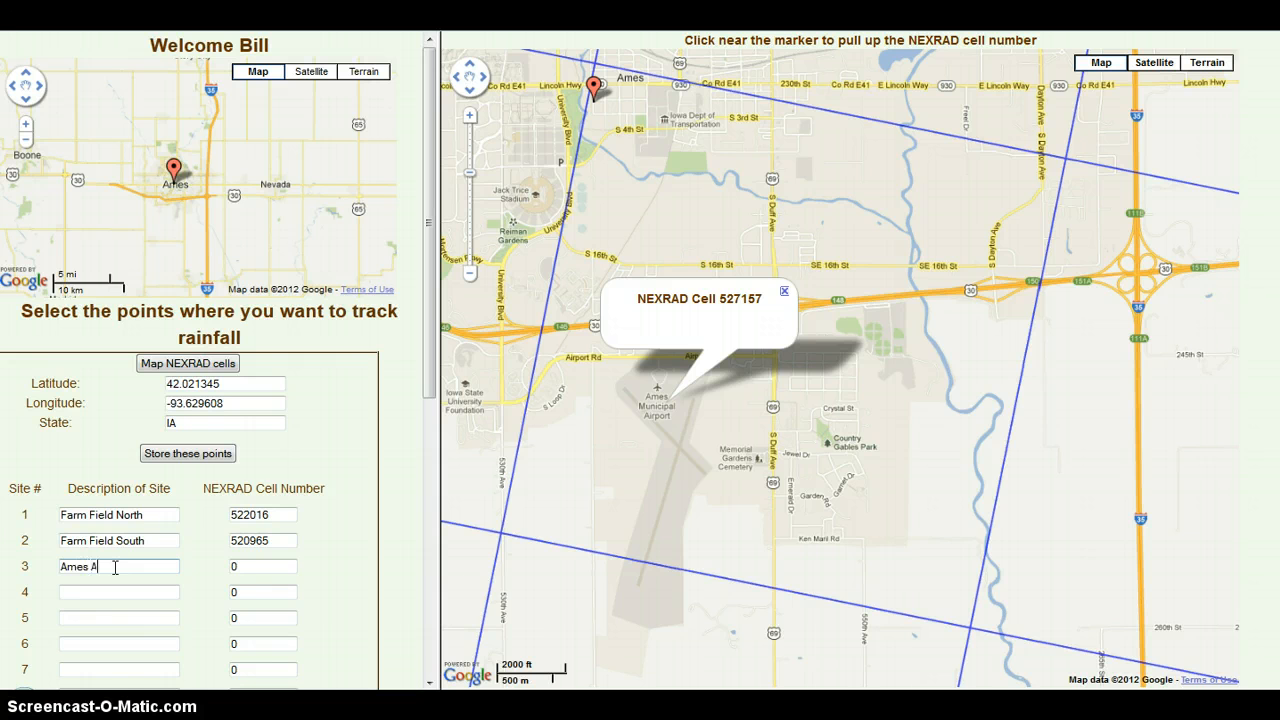
click(237, 567)
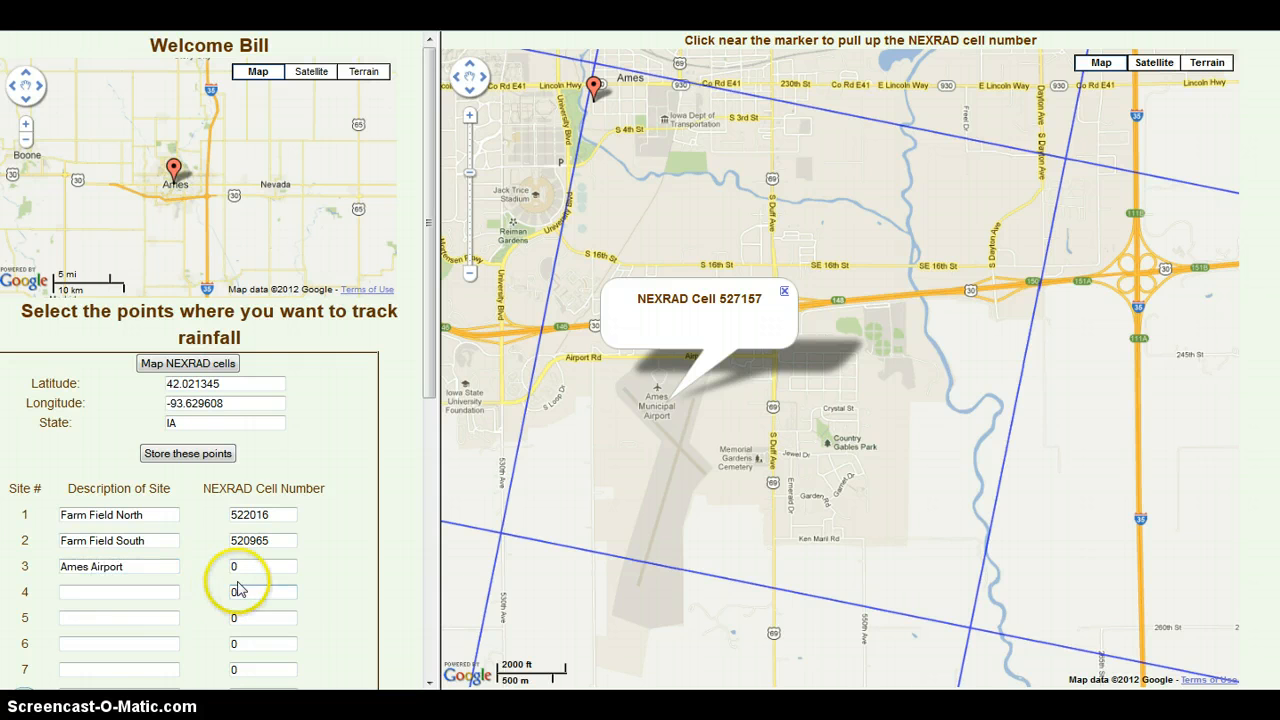
text(5)
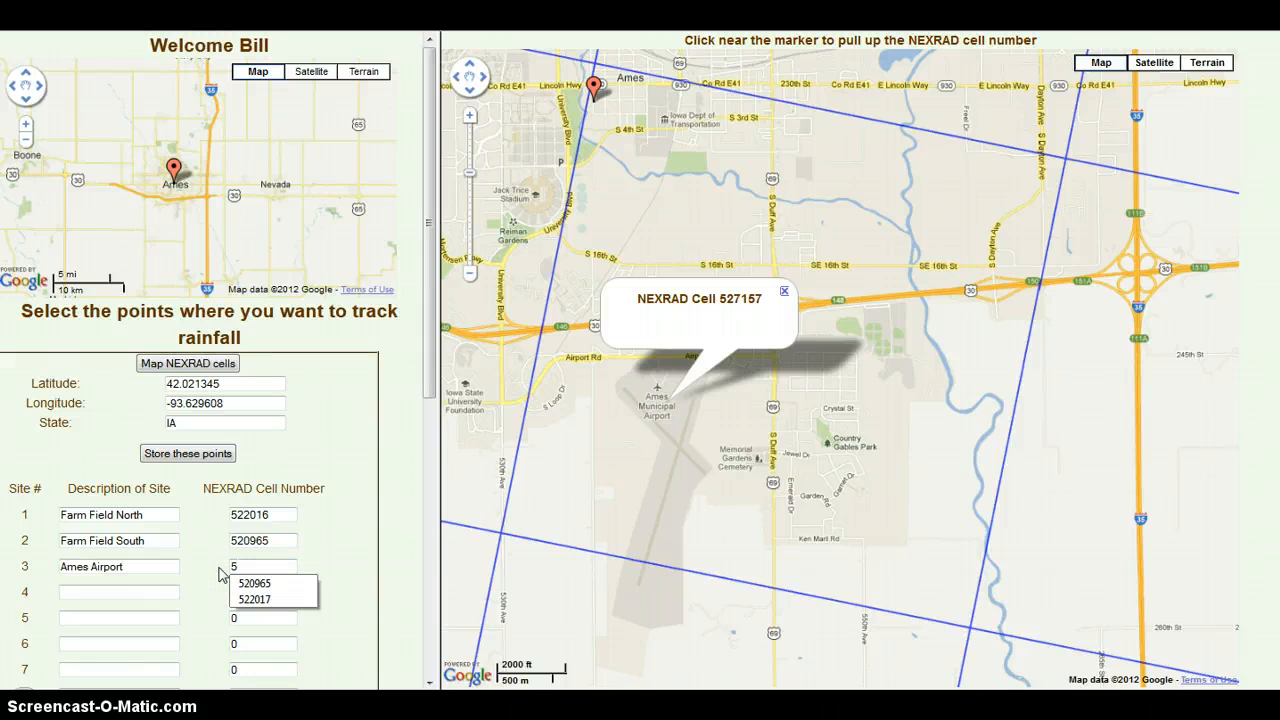
text(27157)
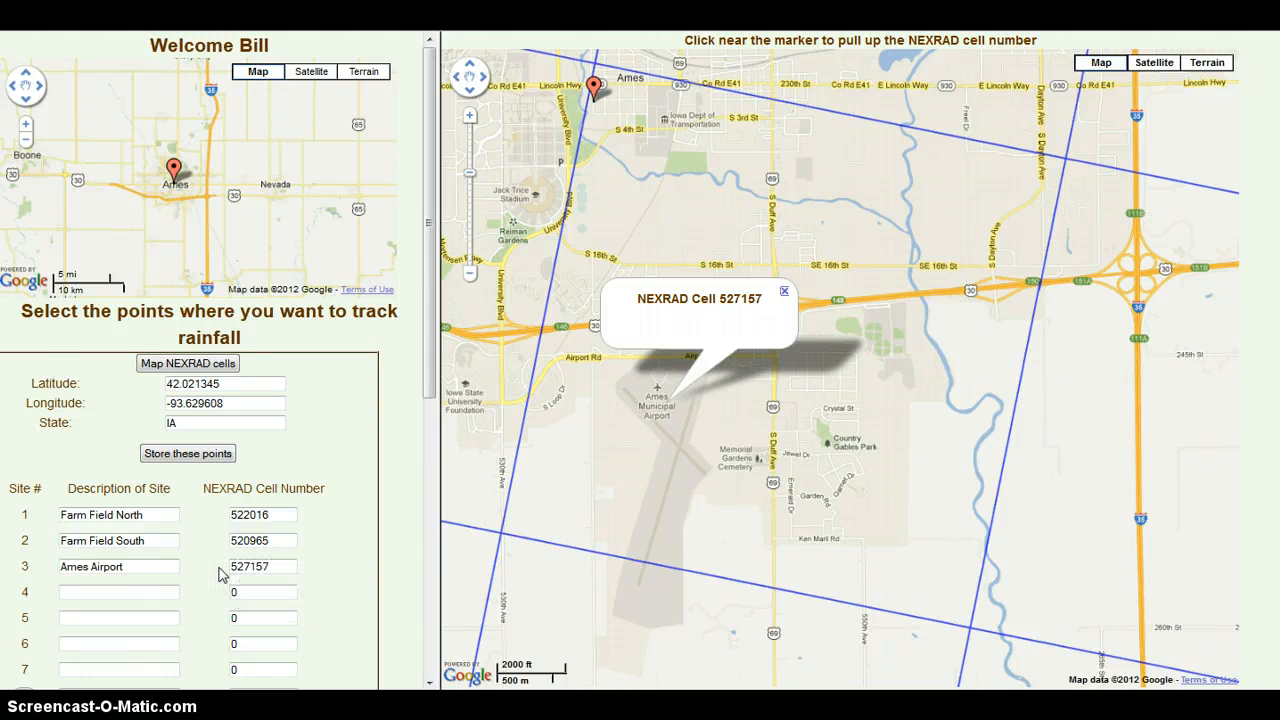
click(406, 519)
scroll(876, 352, down, 1)
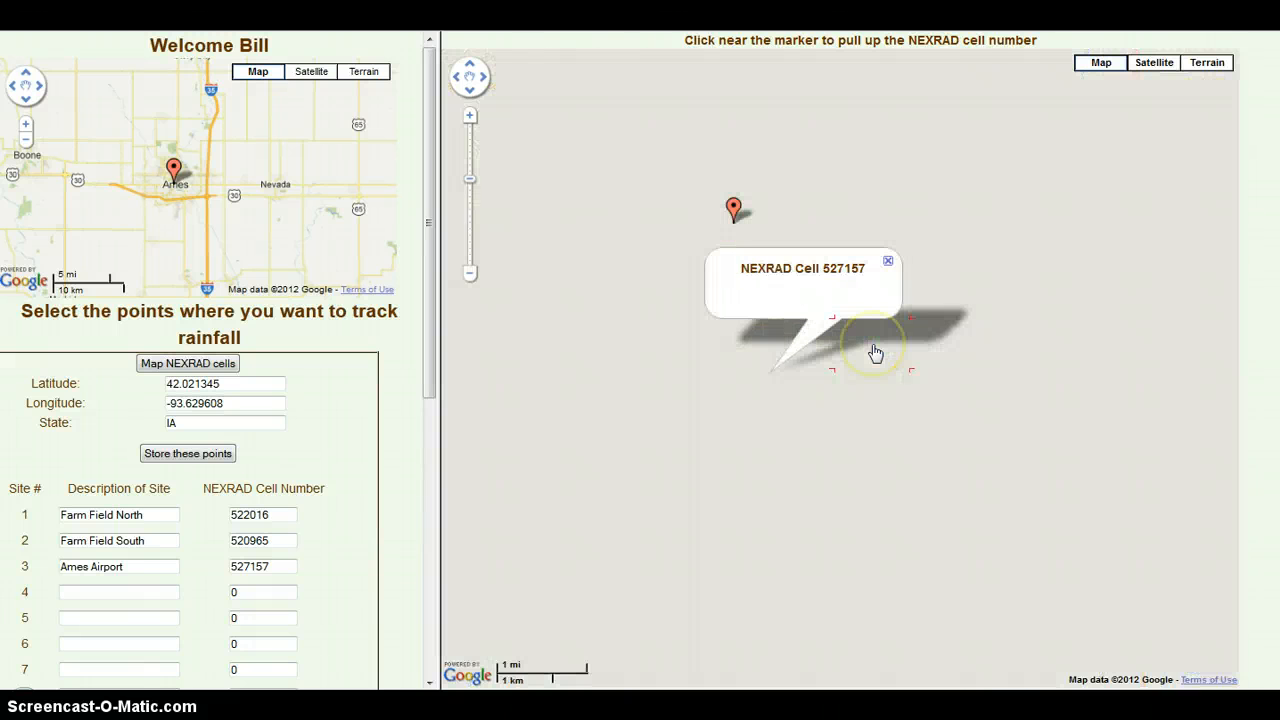
Step: Place the location marker on the National Mall in Washington, DC, in the small overview map and map the NEXRAD cells around it
scroll(209, 210, down, 1)
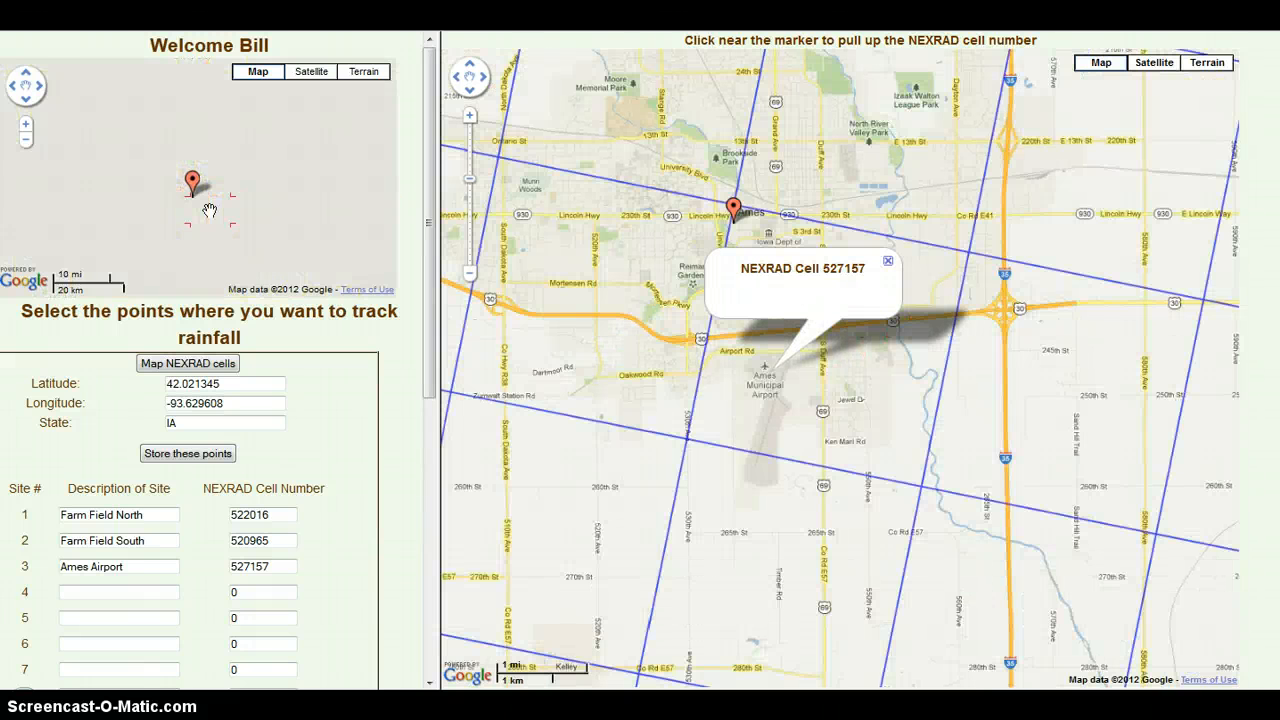
scroll(209, 210, down, 1)
scroll(210, 211, down, 1)
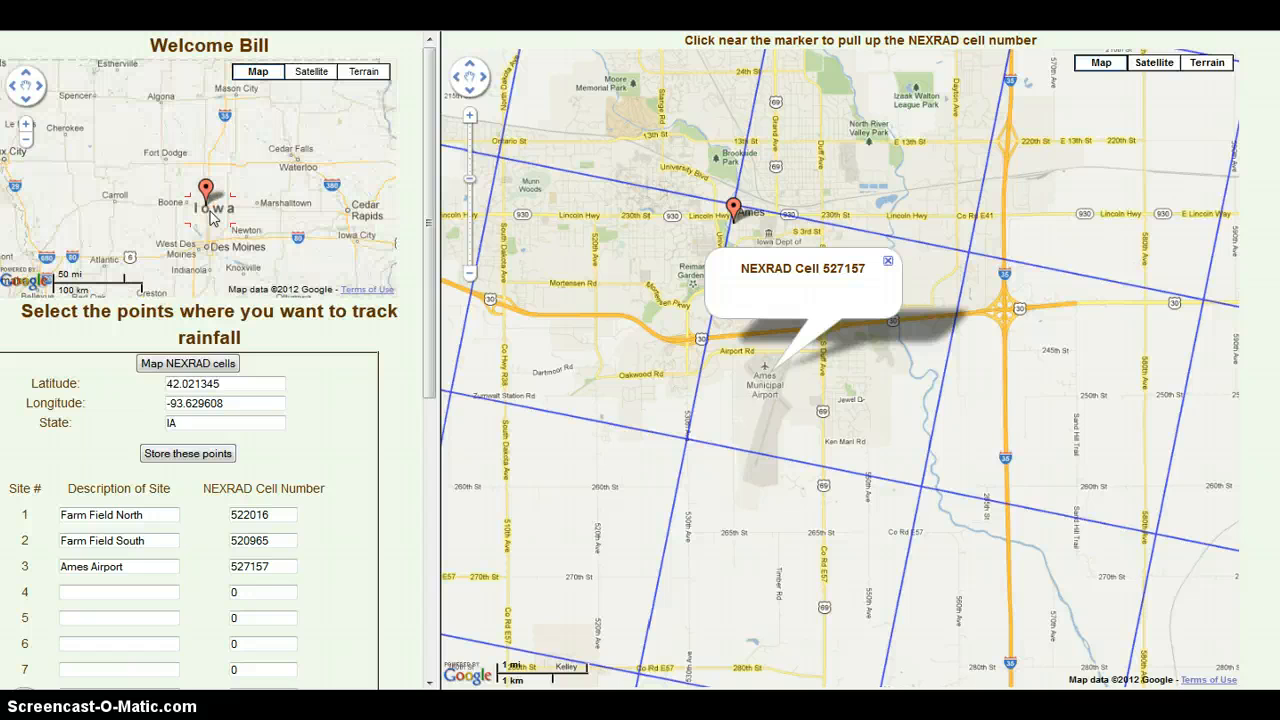
drag(304, 215, 126, 113)
drag(313, 217, 136, 189)
drag(340, 195, 165, 189)
scroll(167, 188, down, 1)
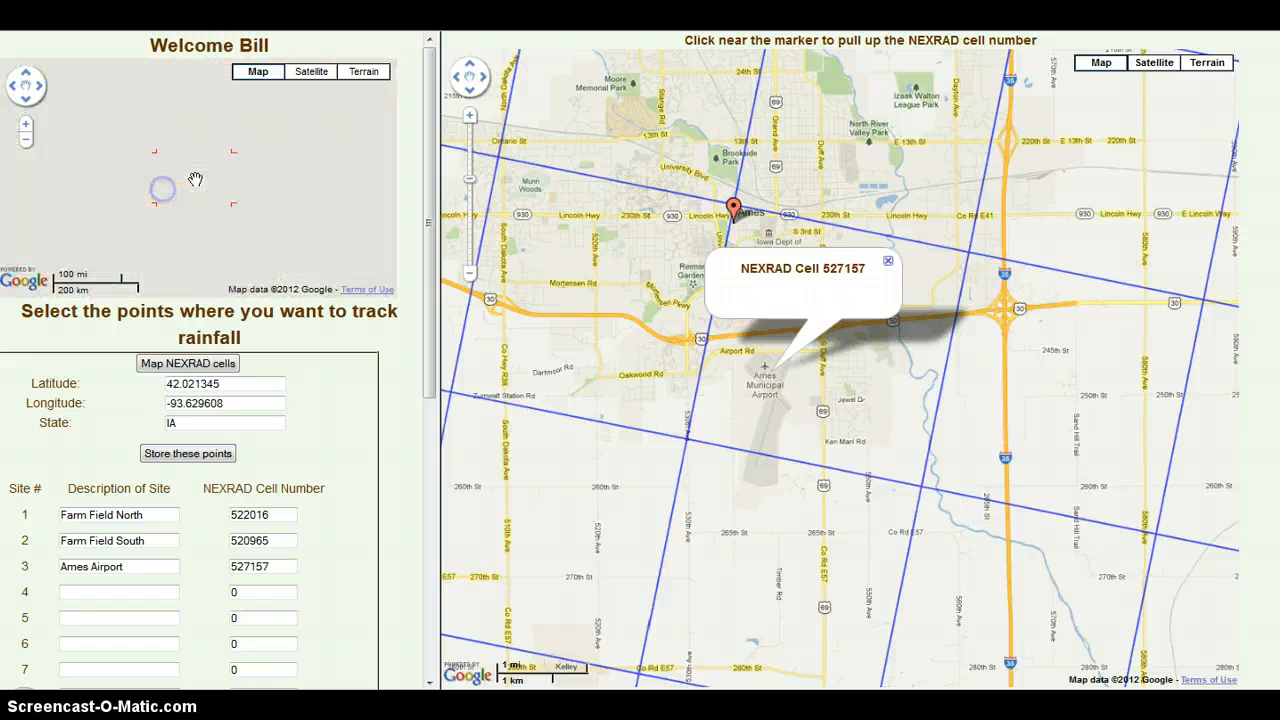
drag(303, 171, 106, 166)
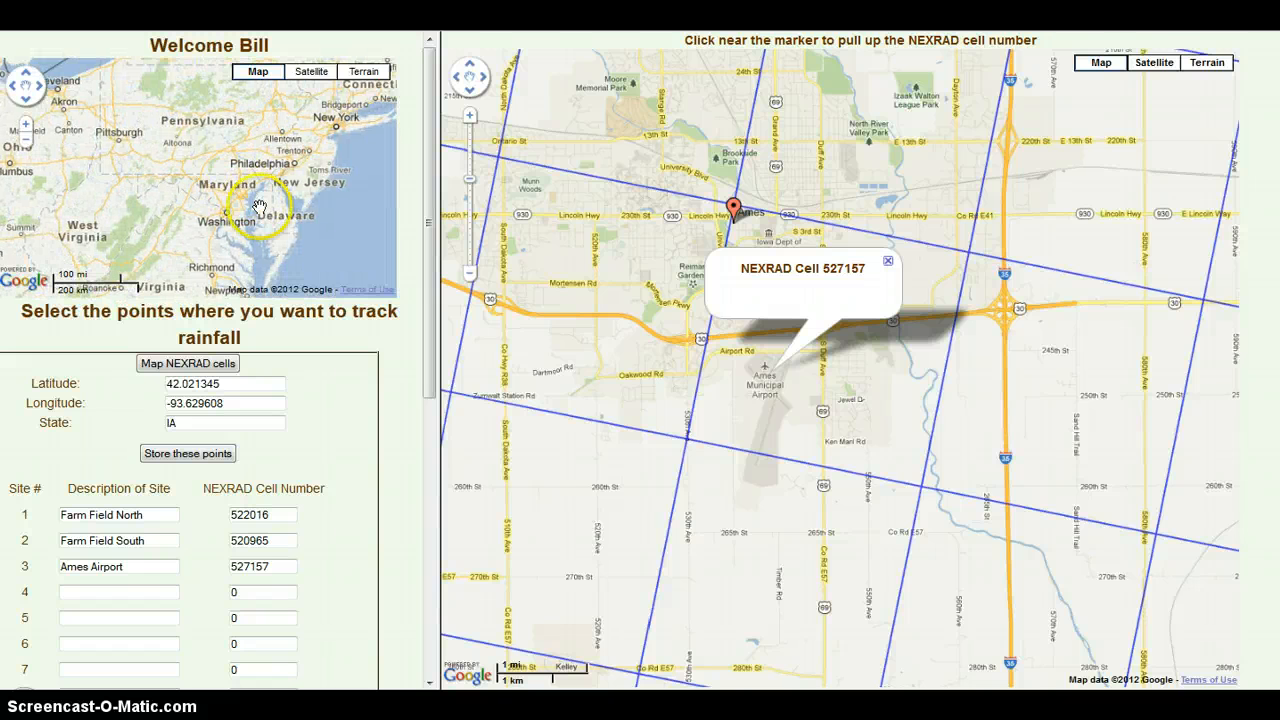
drag(259, 208, 273, 162)
scroll(242, 167, up, 3)
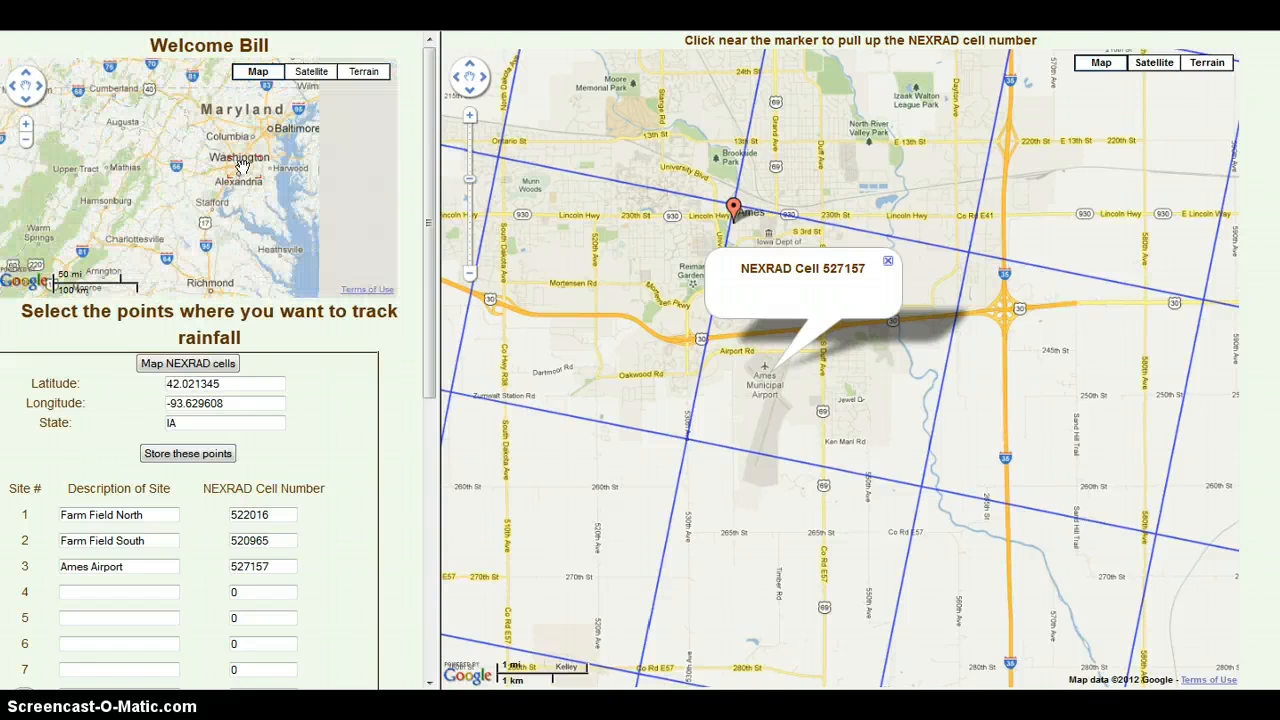
scroll(230, 195, up, 2)
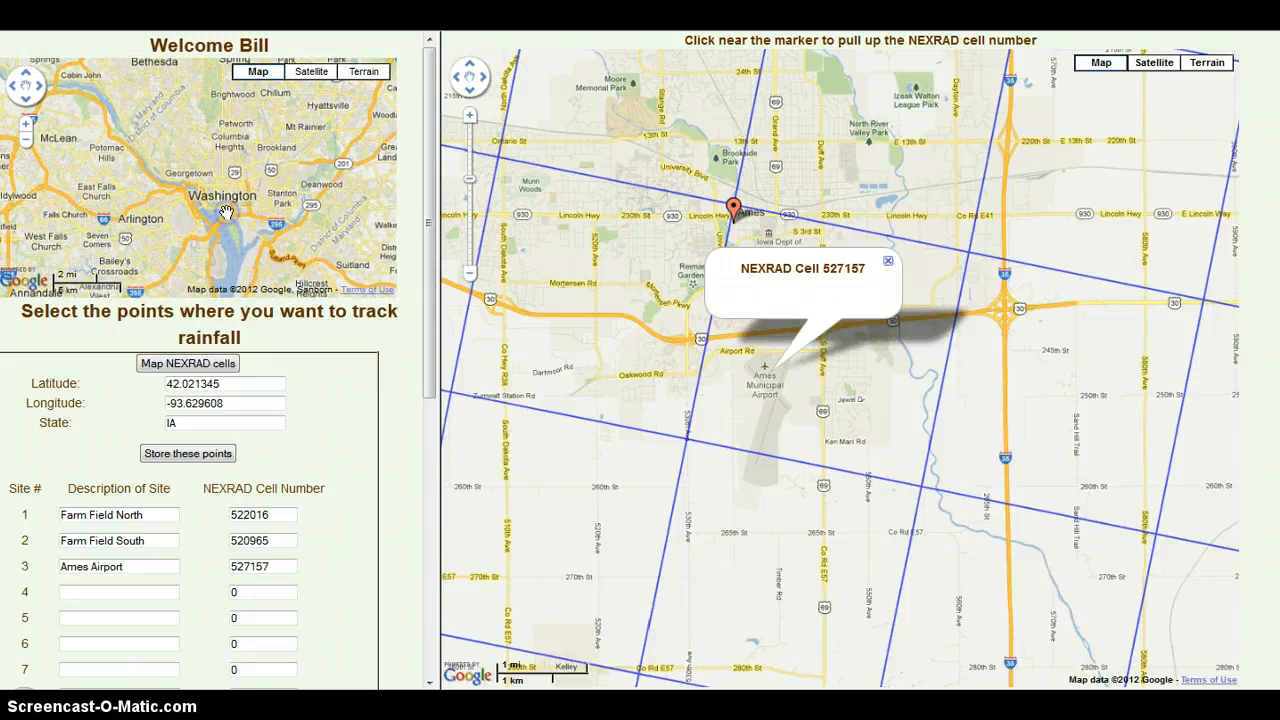
scroll(229, 216, up, 1)
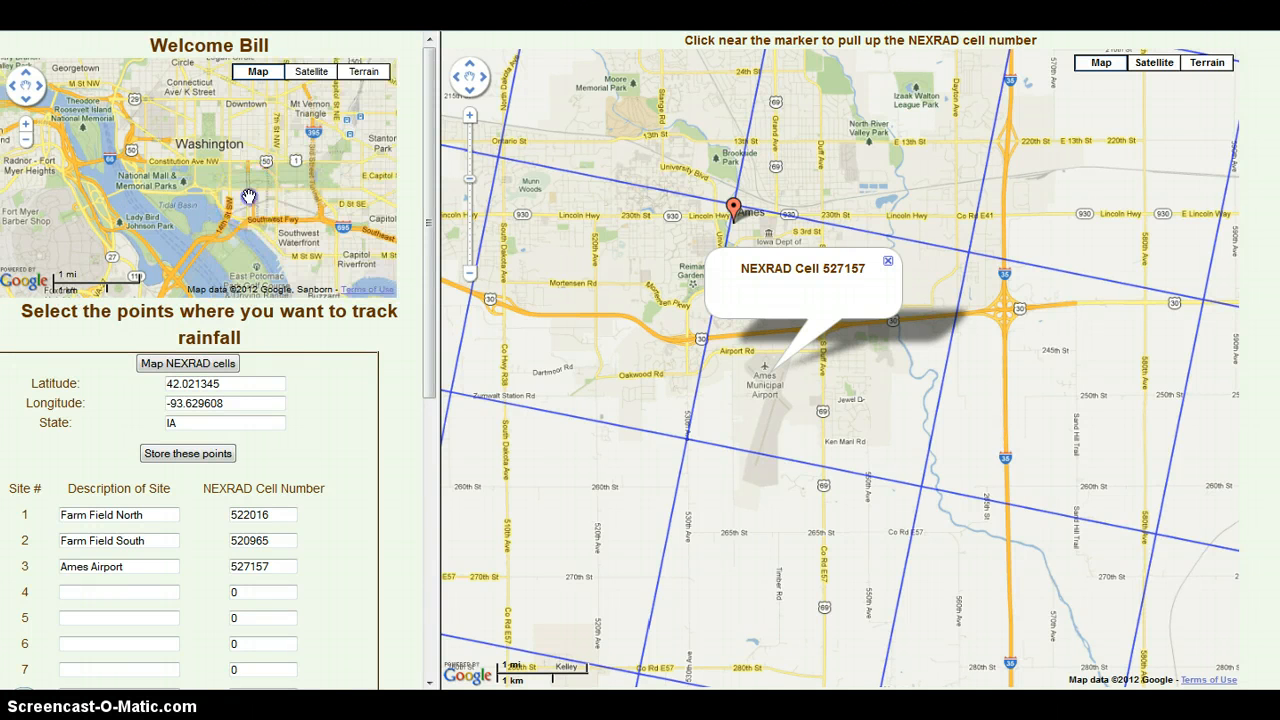
drag(250, 198, 174, 232)
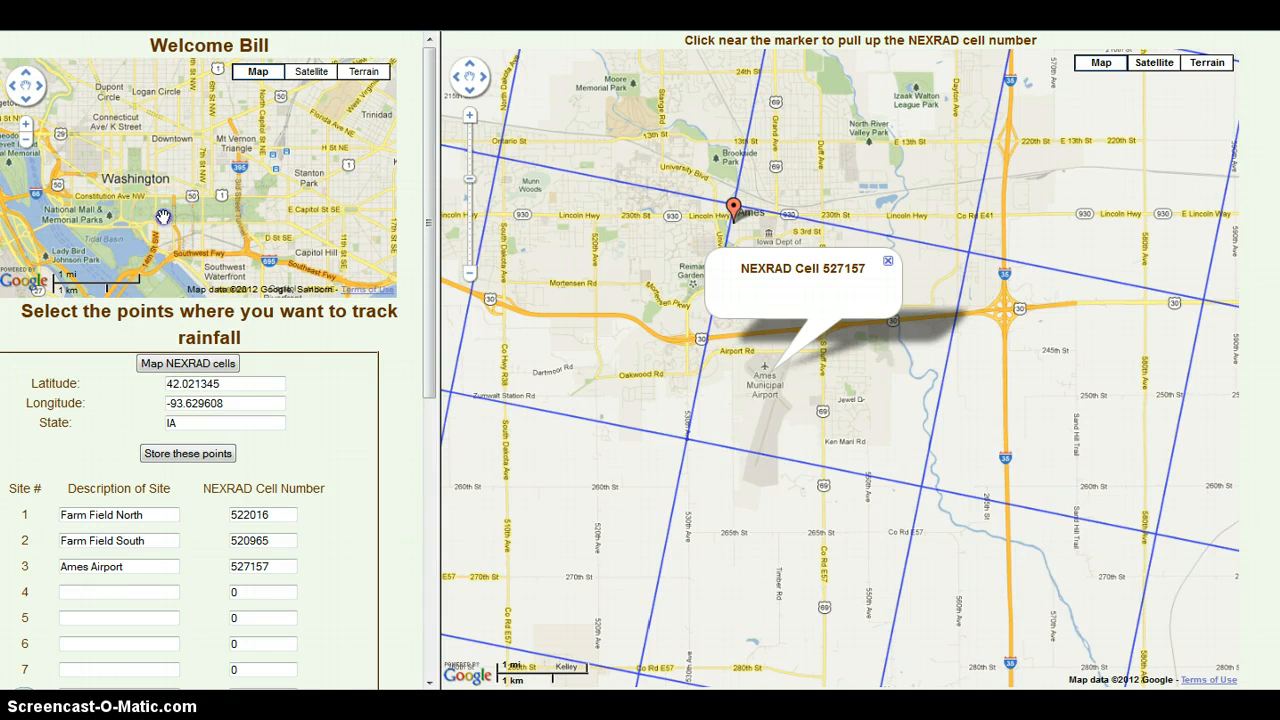
click(163, 213)
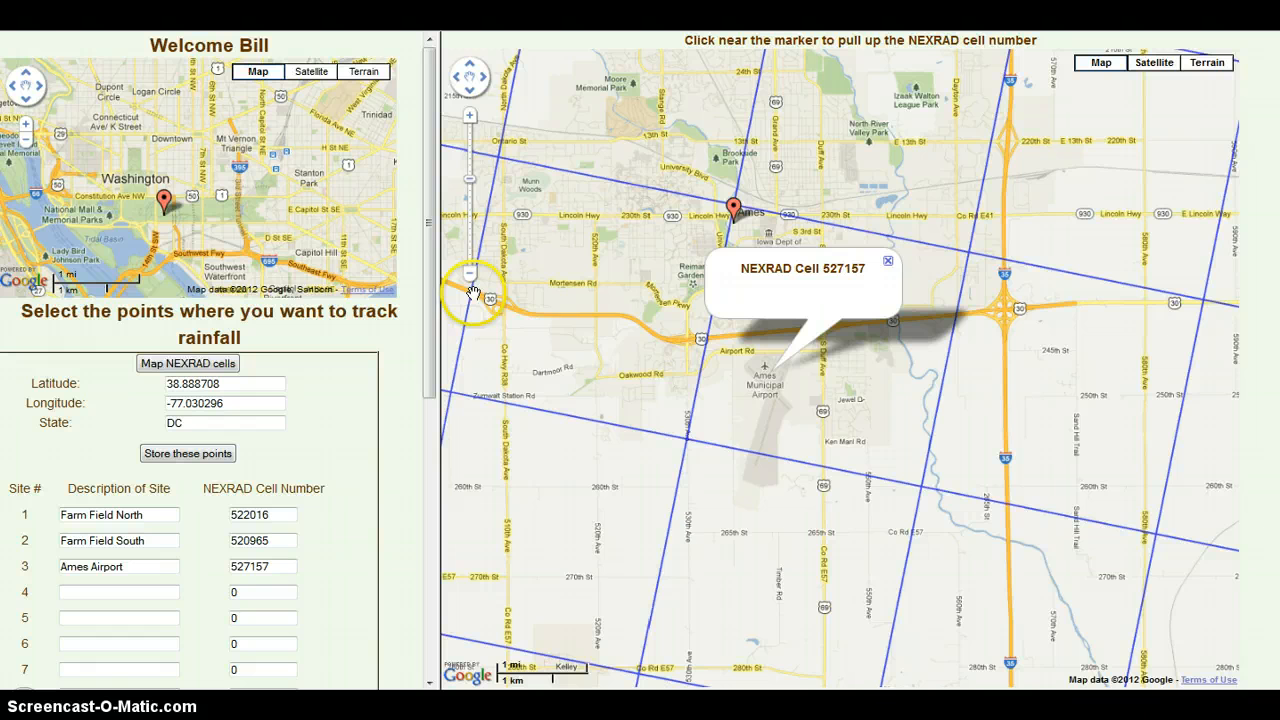
click(200, 366)
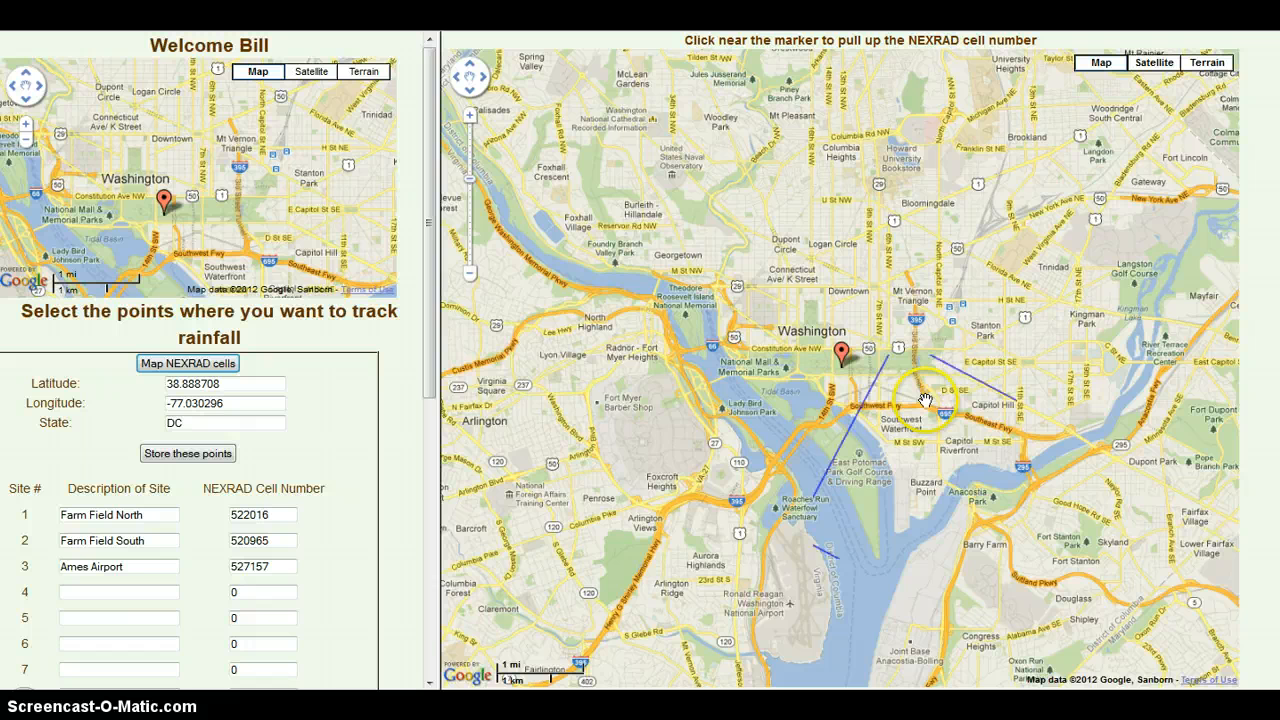
Step: Show the large map as satellite imagery and pull up the NEXRAD cell number at the Washington Monument west of the marker
double_click(823, 403)
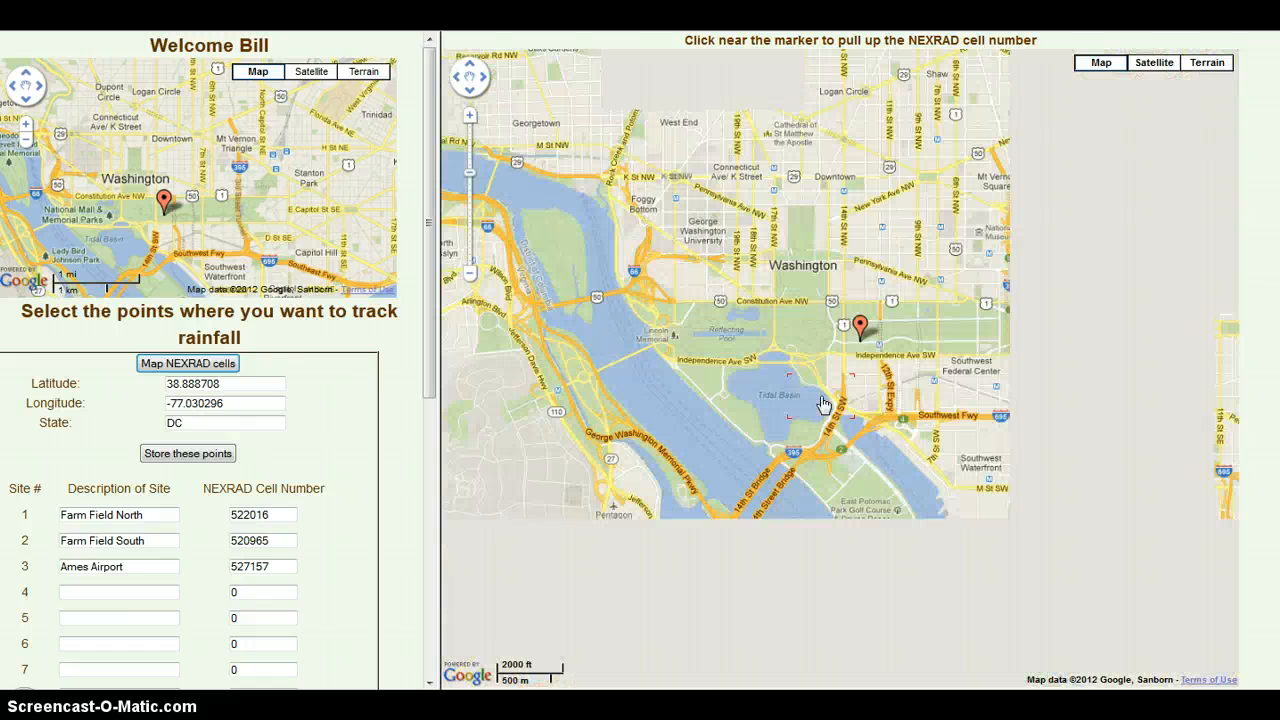
scroll(823, 403, up, 1)
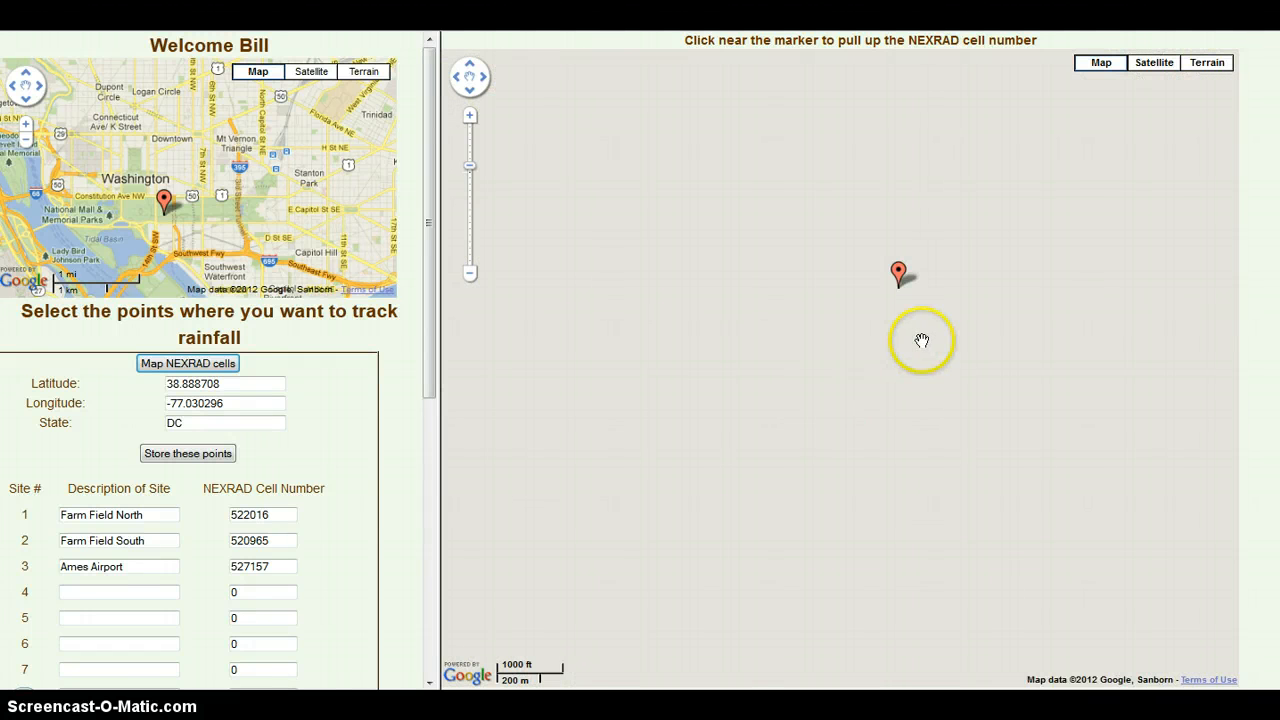
drag(921, 342, 778, 378)
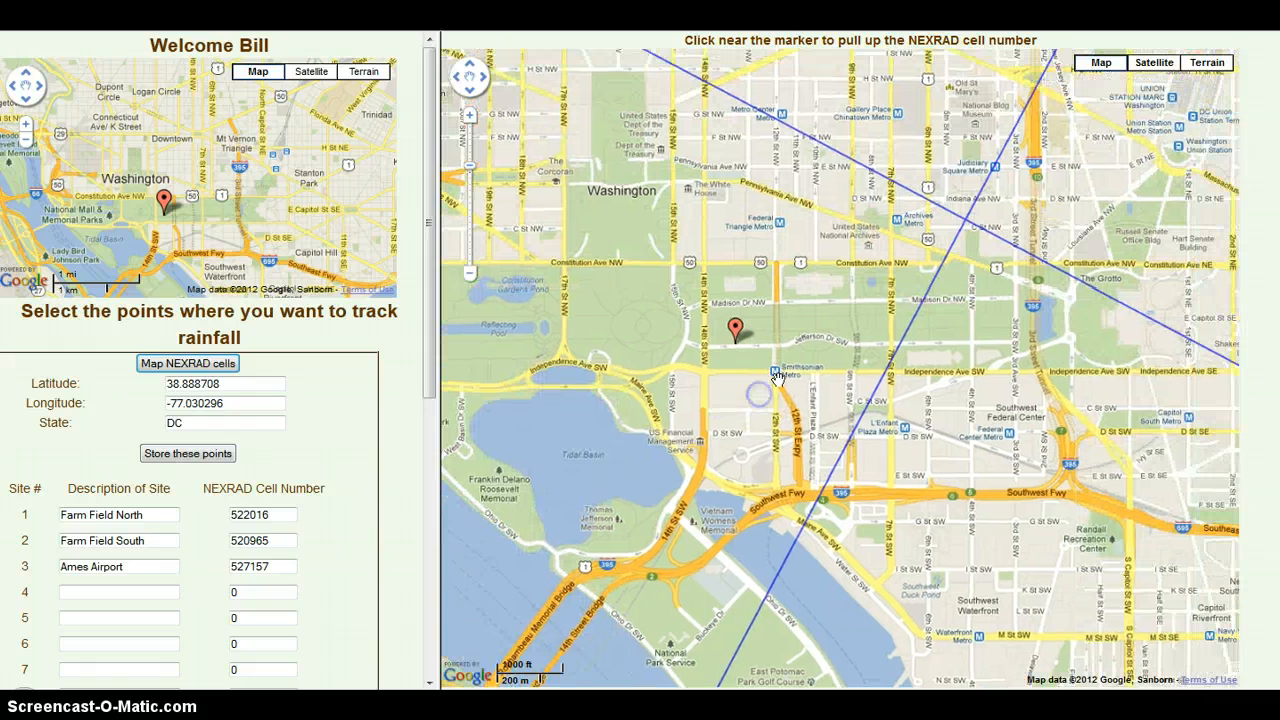
click(1152, 62)
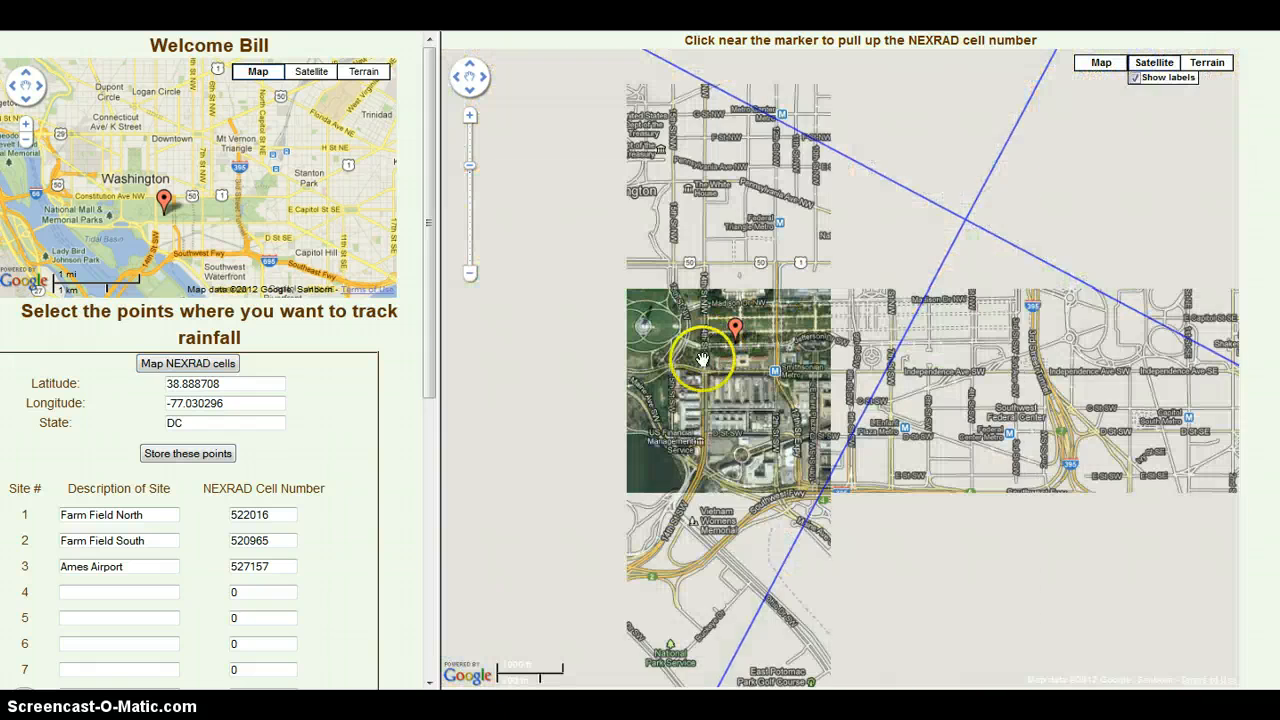
scroll(645, 320, up, 1)
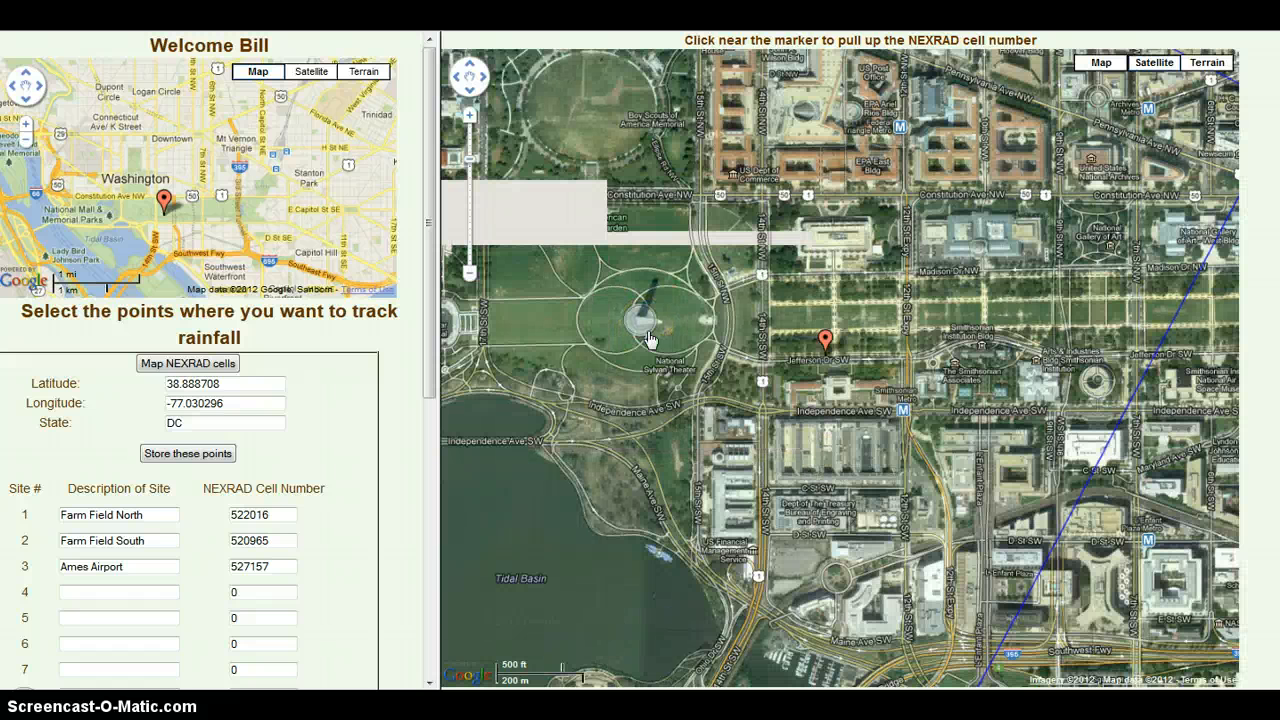
scroll(648, 340, down, 1)
drag(660, 350, 909, 334)
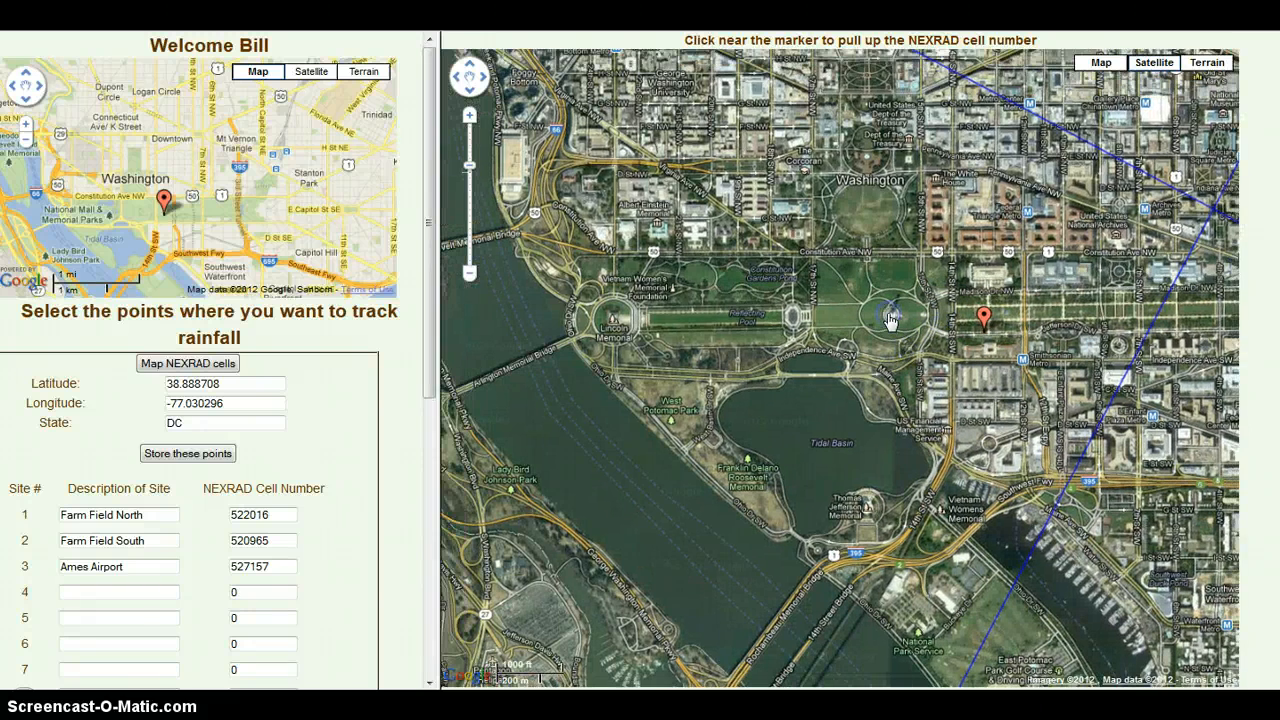
click(891, 320)
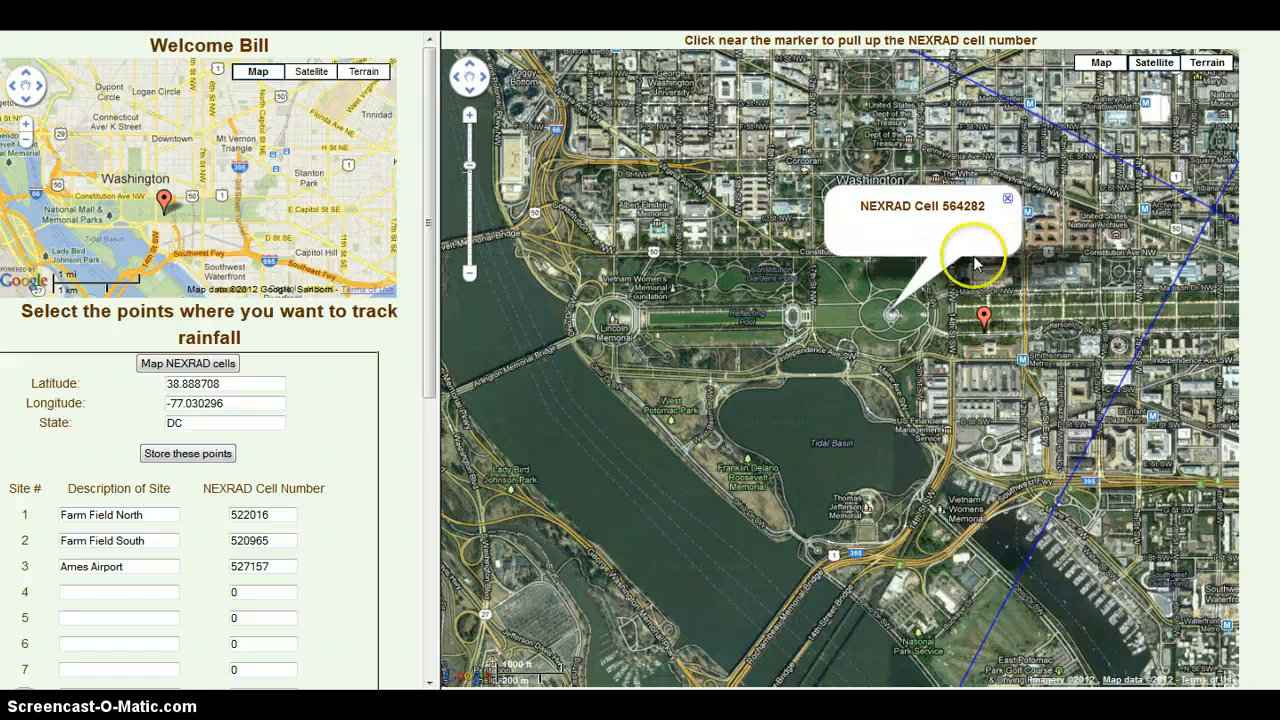
Step: Describe site 4 as Washington Memorial with NEXRAD cell number 564282, and store the points
click(128, 592)
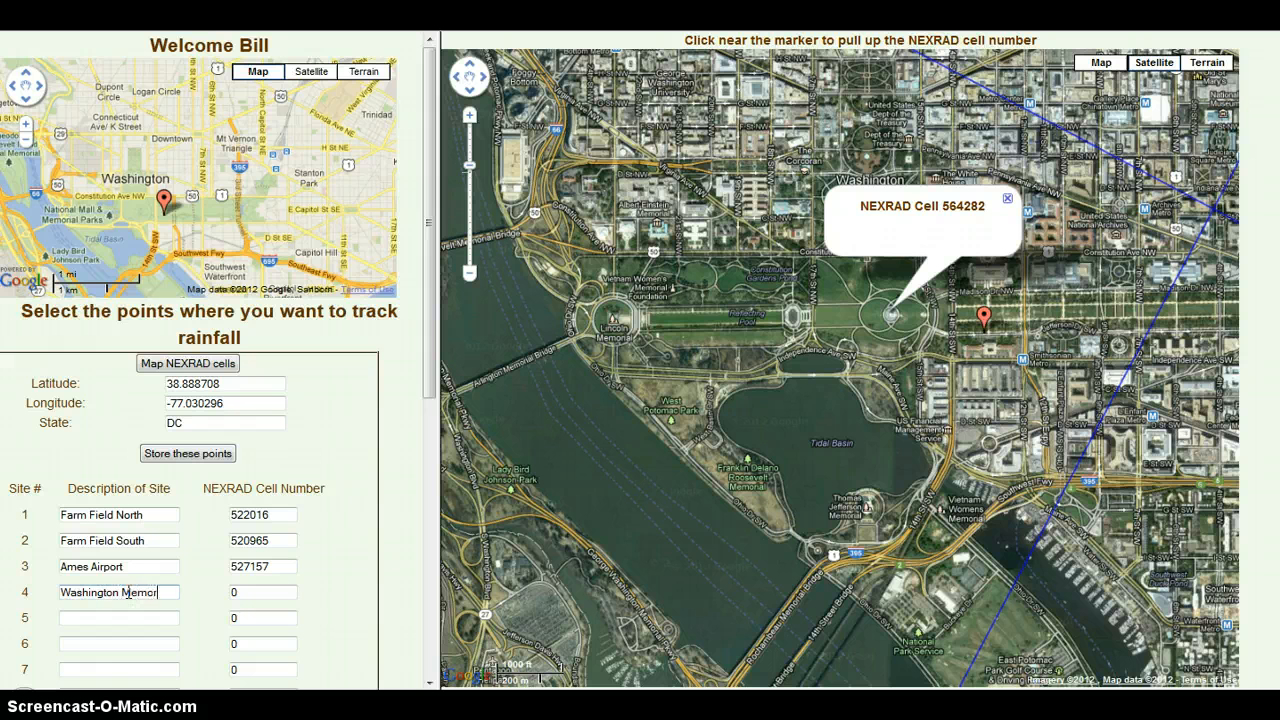
click(250, 592)
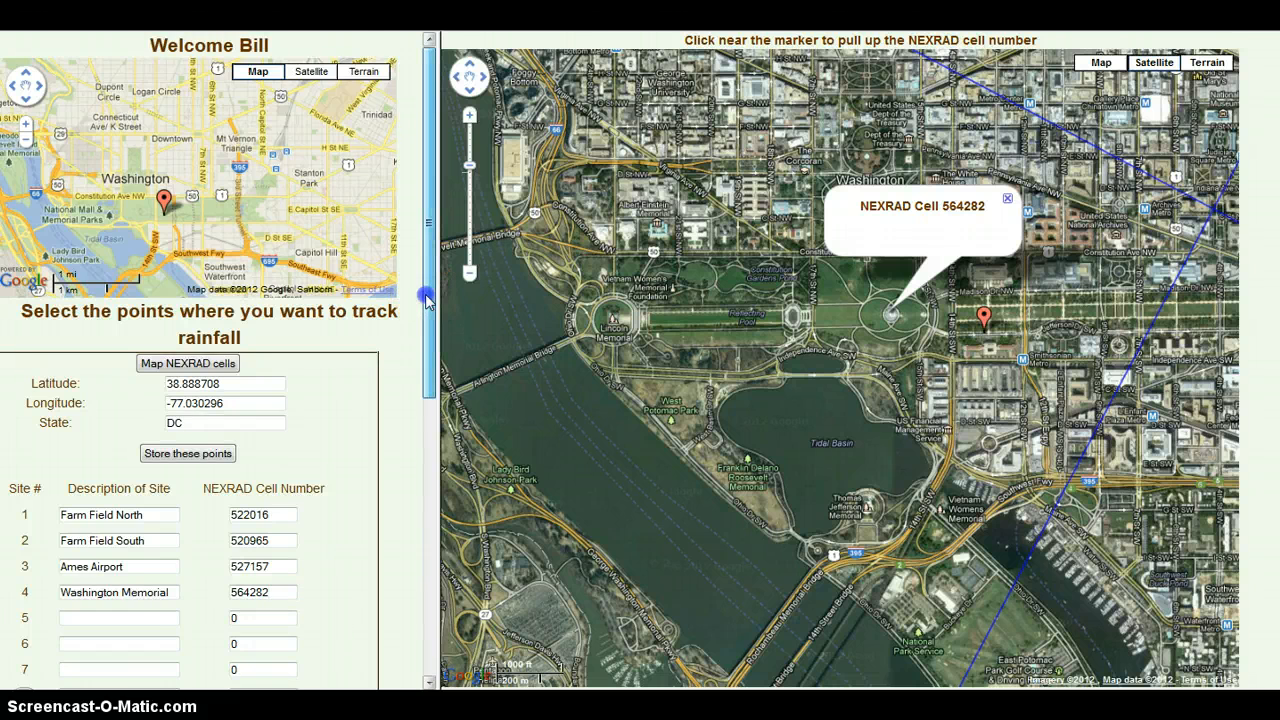
drag(427, 298, 420, 343)
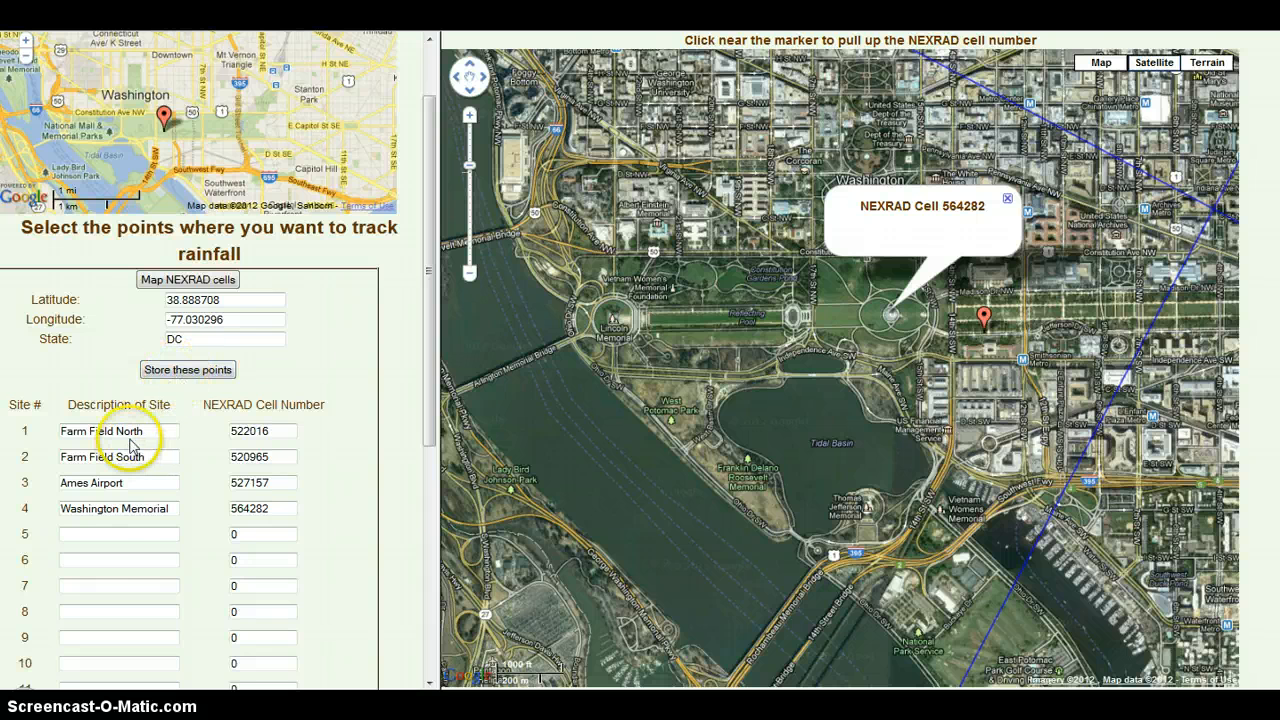
click(207, 372)
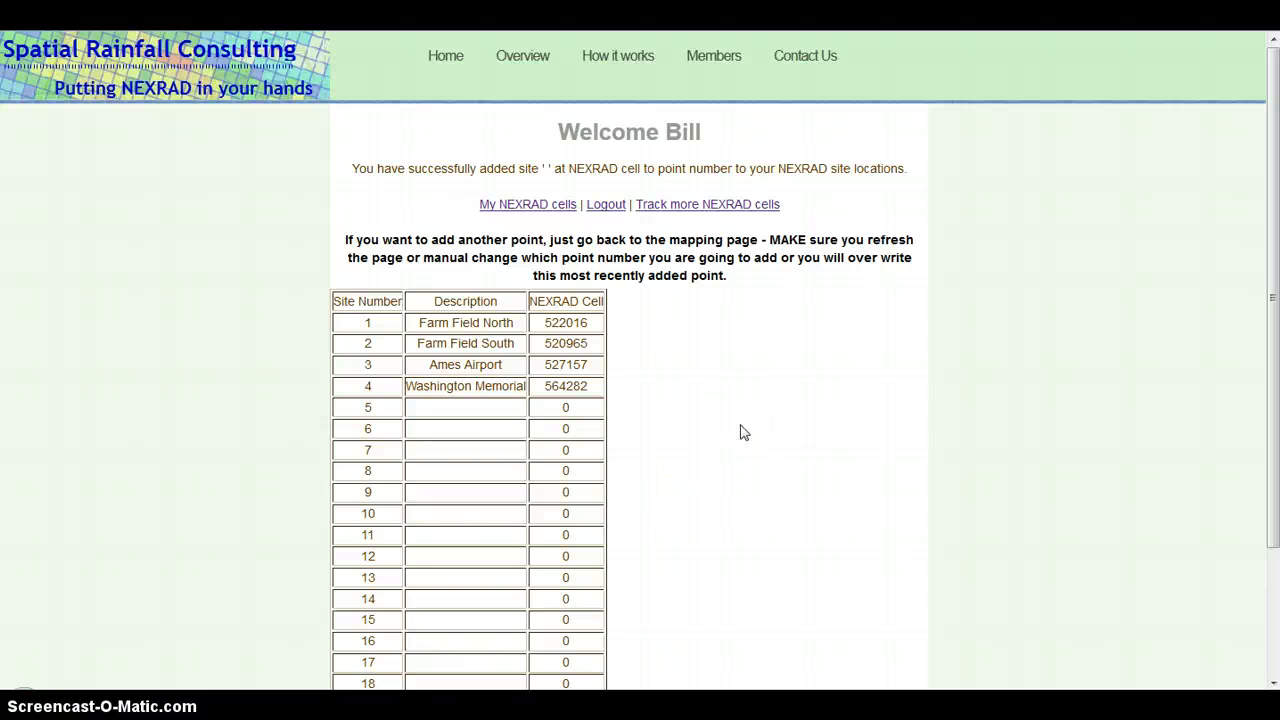
Step: Review the stored sites in the list of current NEXRAD cells, and open the page for checking recent rainfall
scroll(741, 432, down, 1)
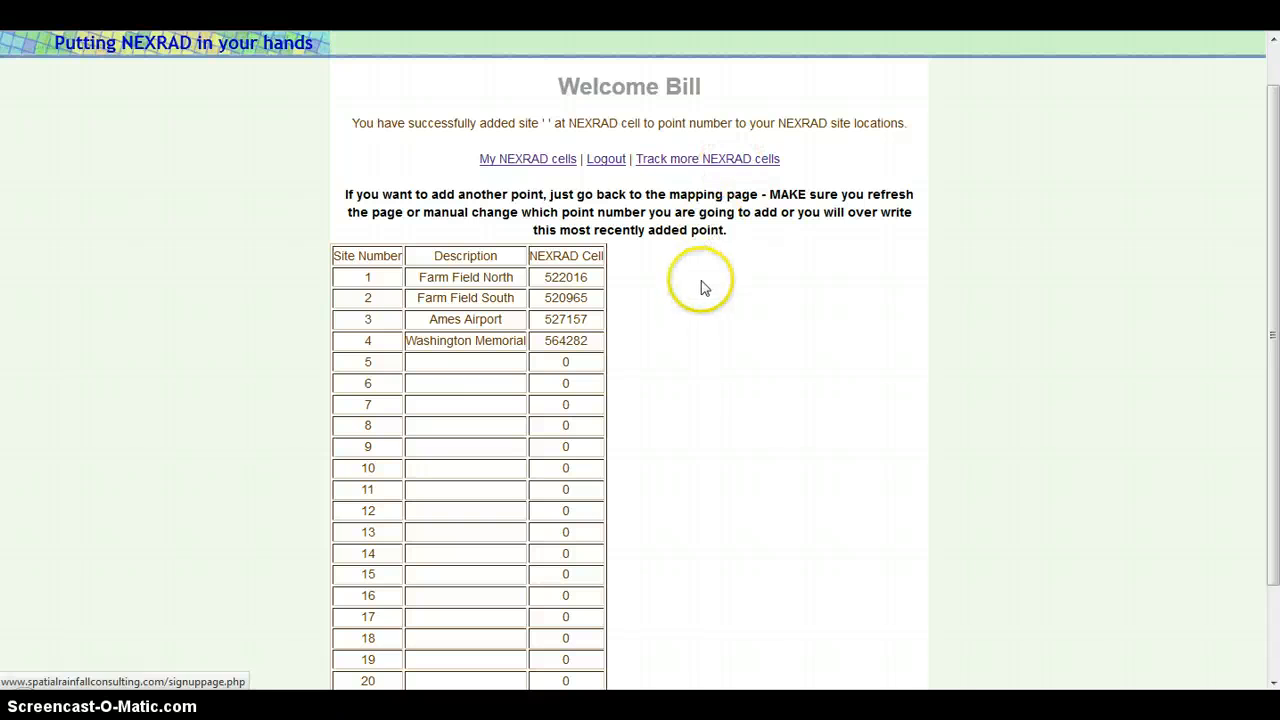
click(522, 165)
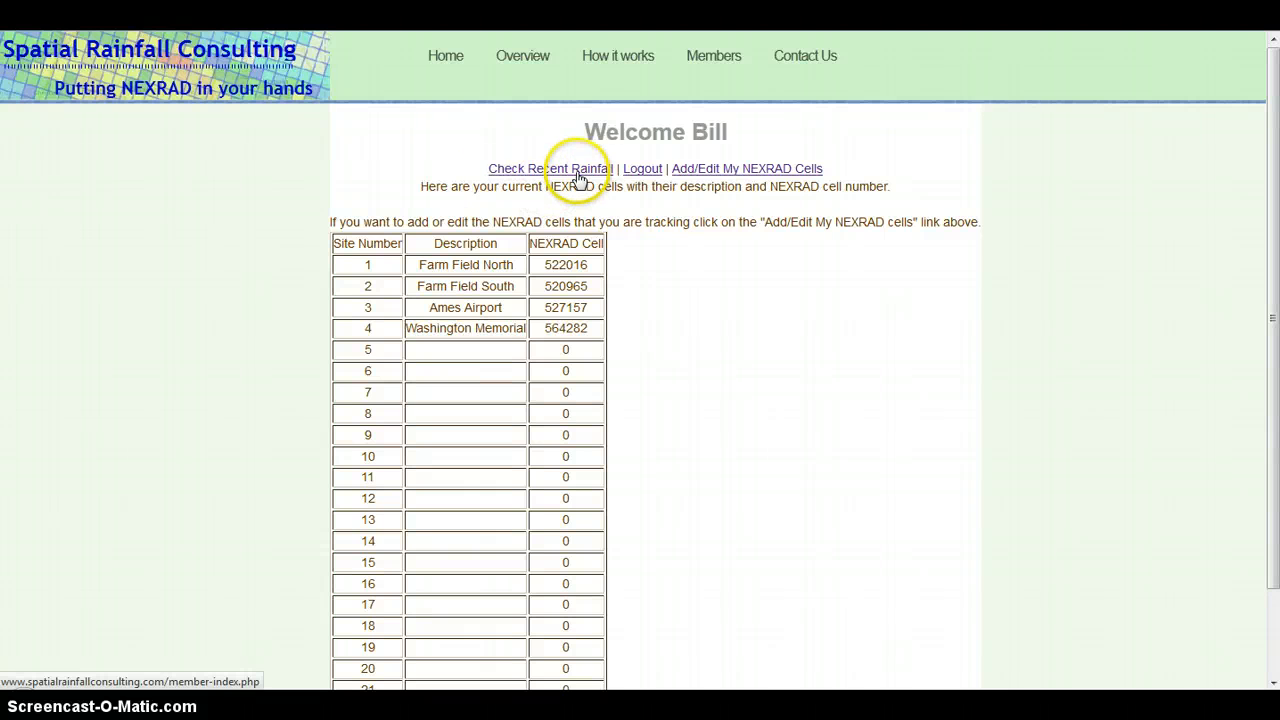
click(578, 175)
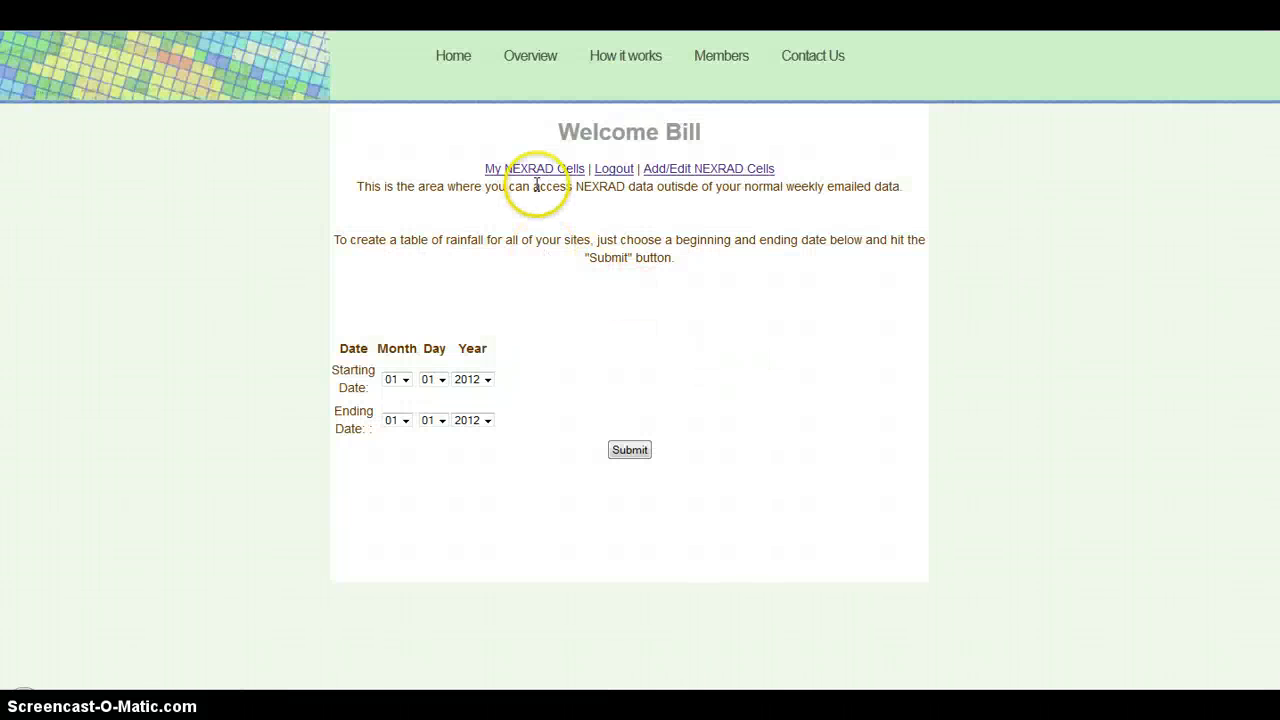
Step: Create a rainfall table for all sites with starting date 07/01/2012 and ending date 07/31/2012
click(397, 380)
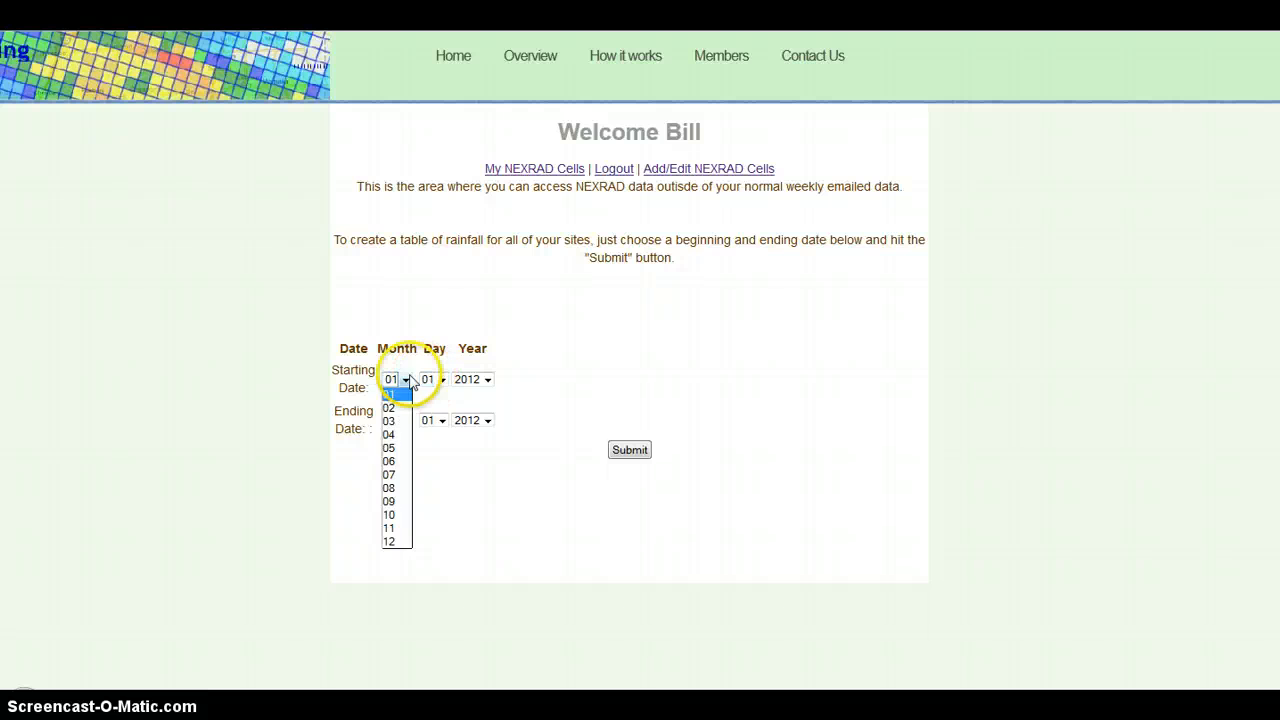
click(384, 474)
click(403, 420)
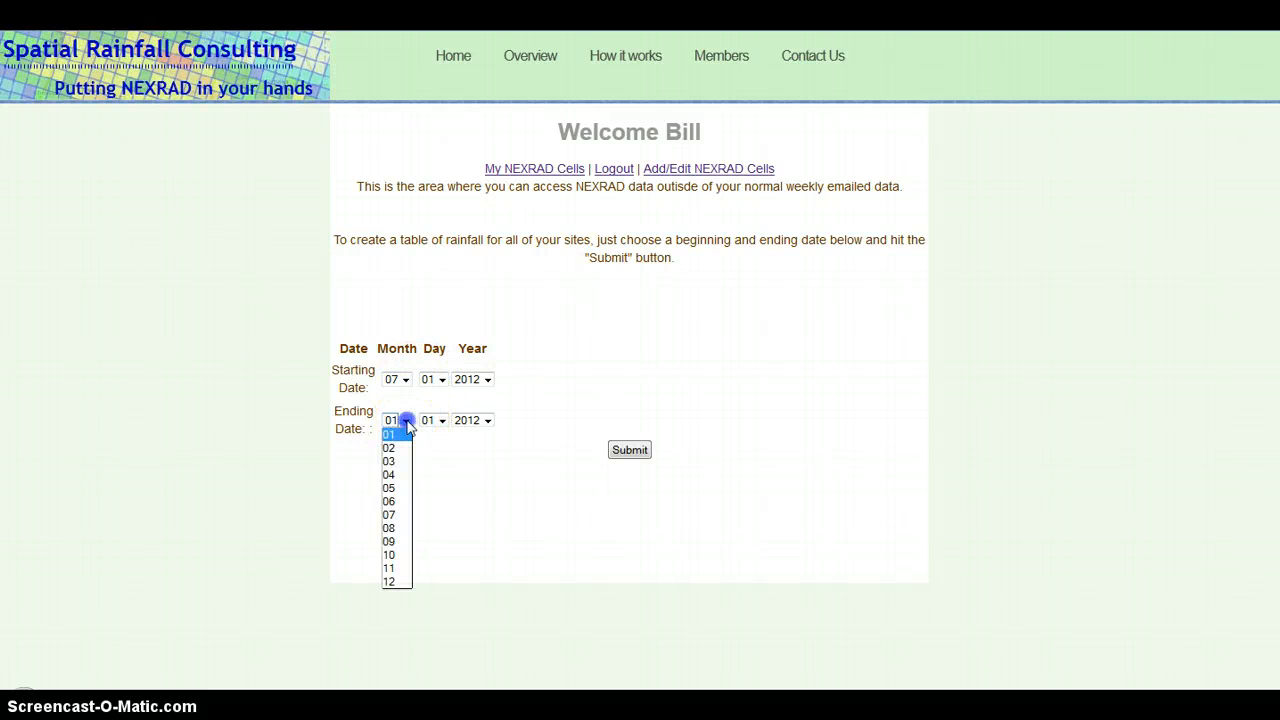
click(389, 514)
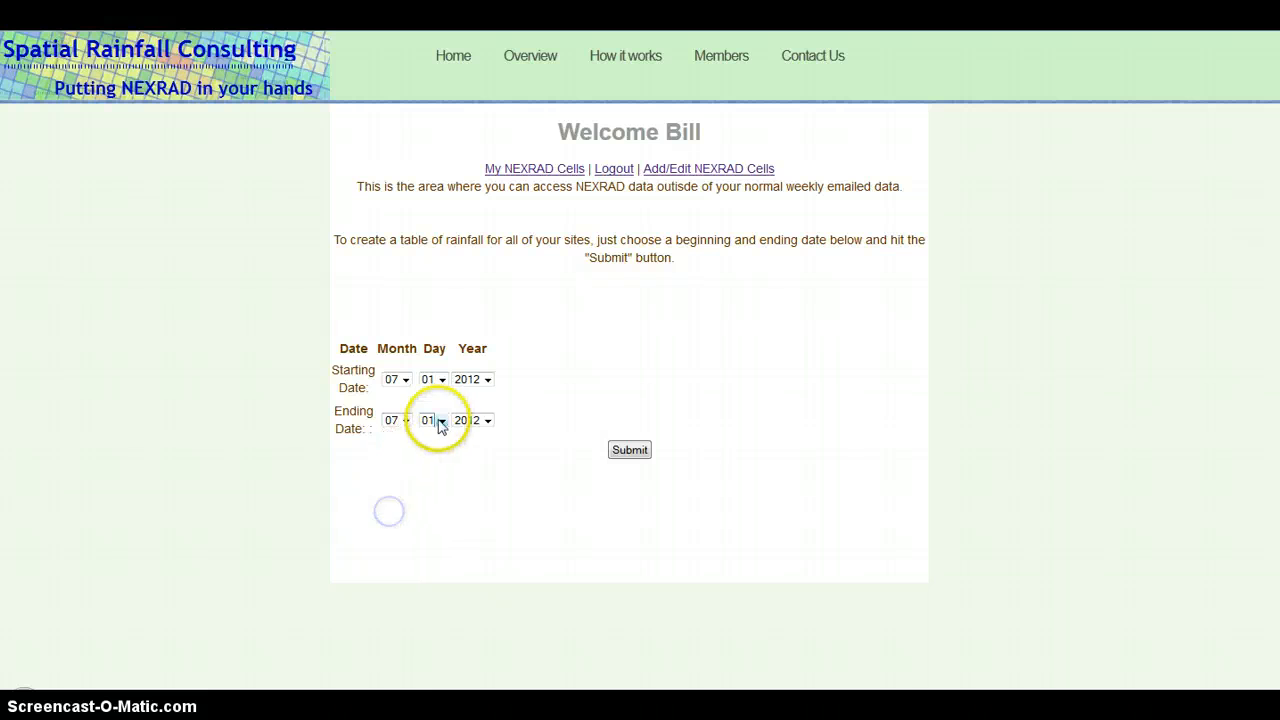
click(434, 420)
scroll(436, 541, down, 4)
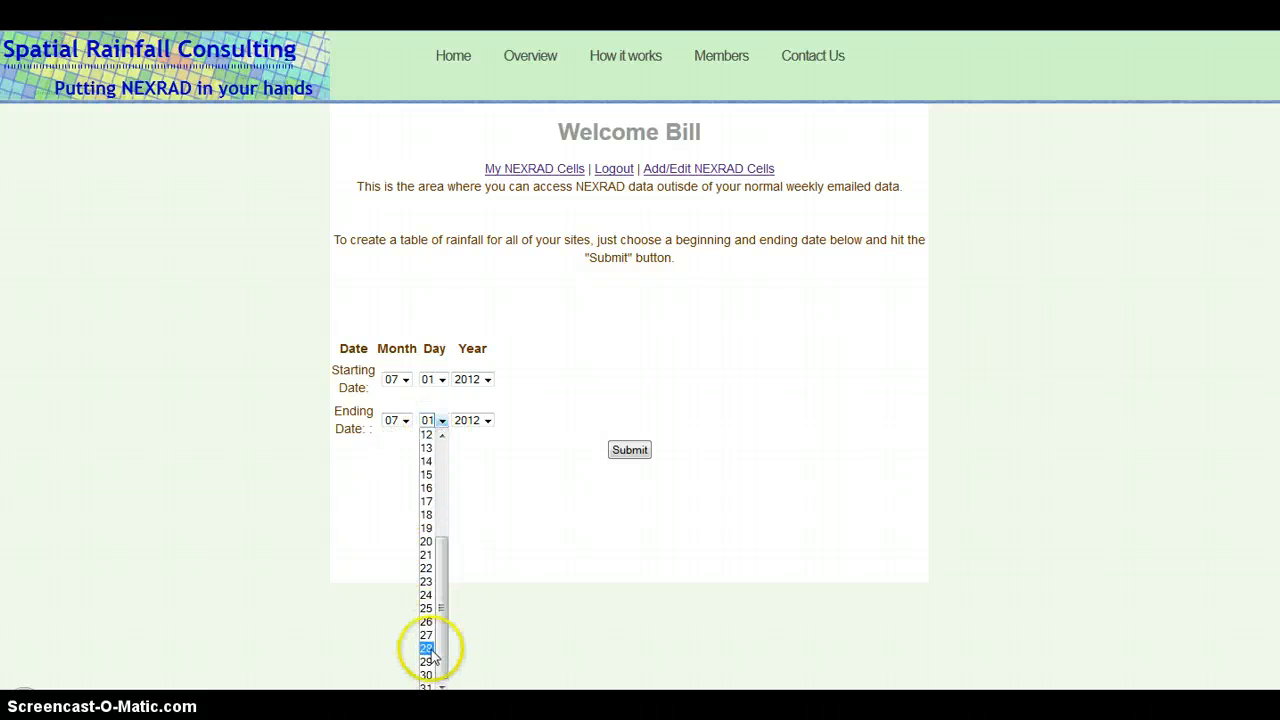
click(428, 688)
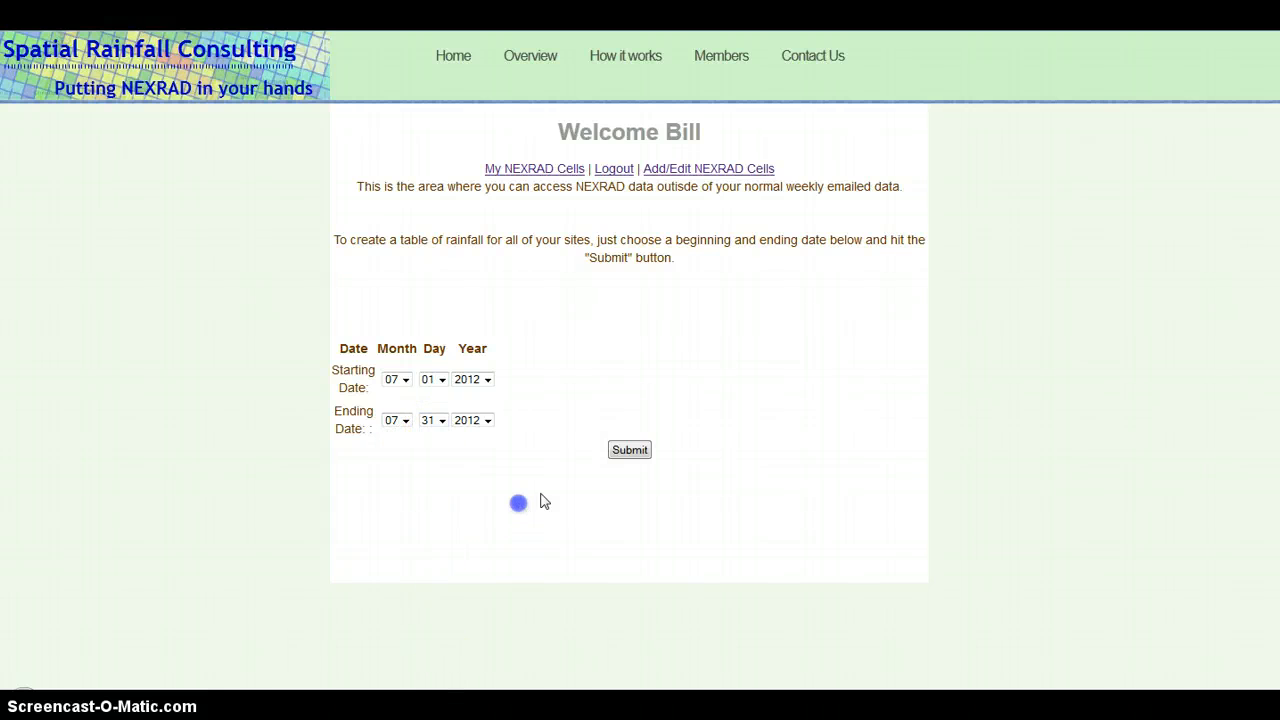
click(634, 455)
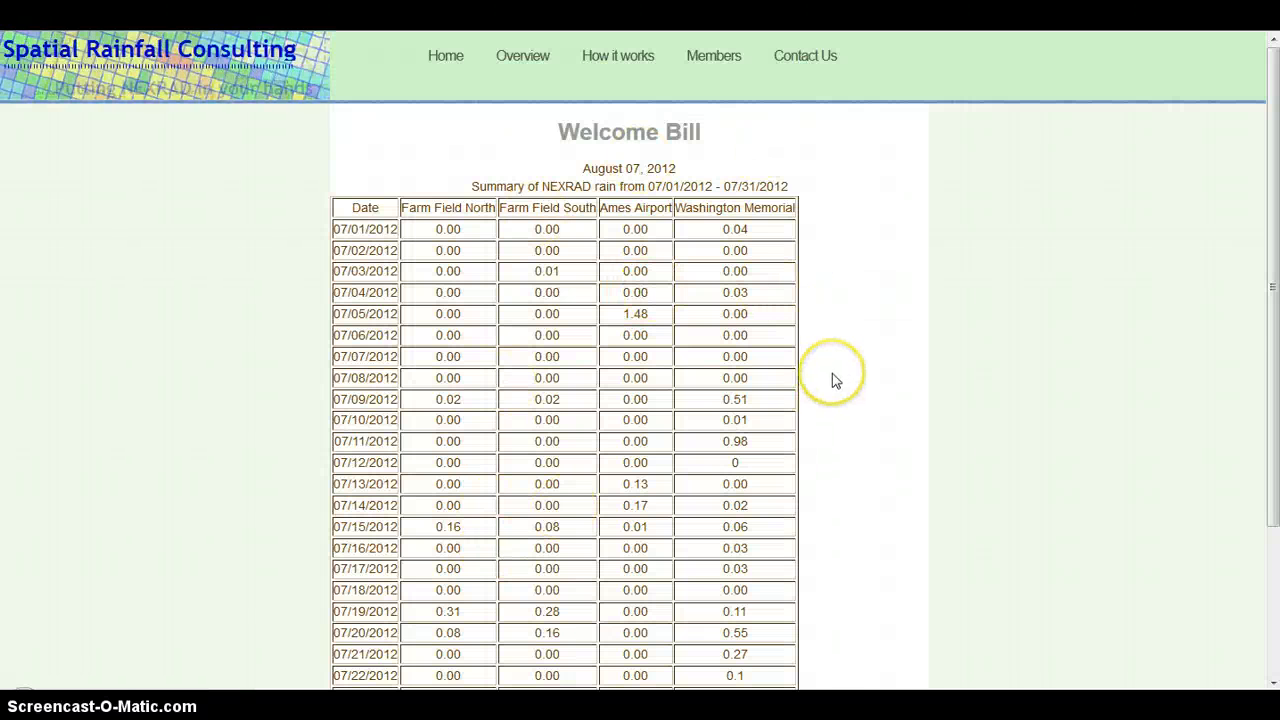
Step: Look through the daily rainfall summary and select the whole table, starting at the Date header
scroll(834, 380, down, 1)
scroll(832, 374, down, 3)
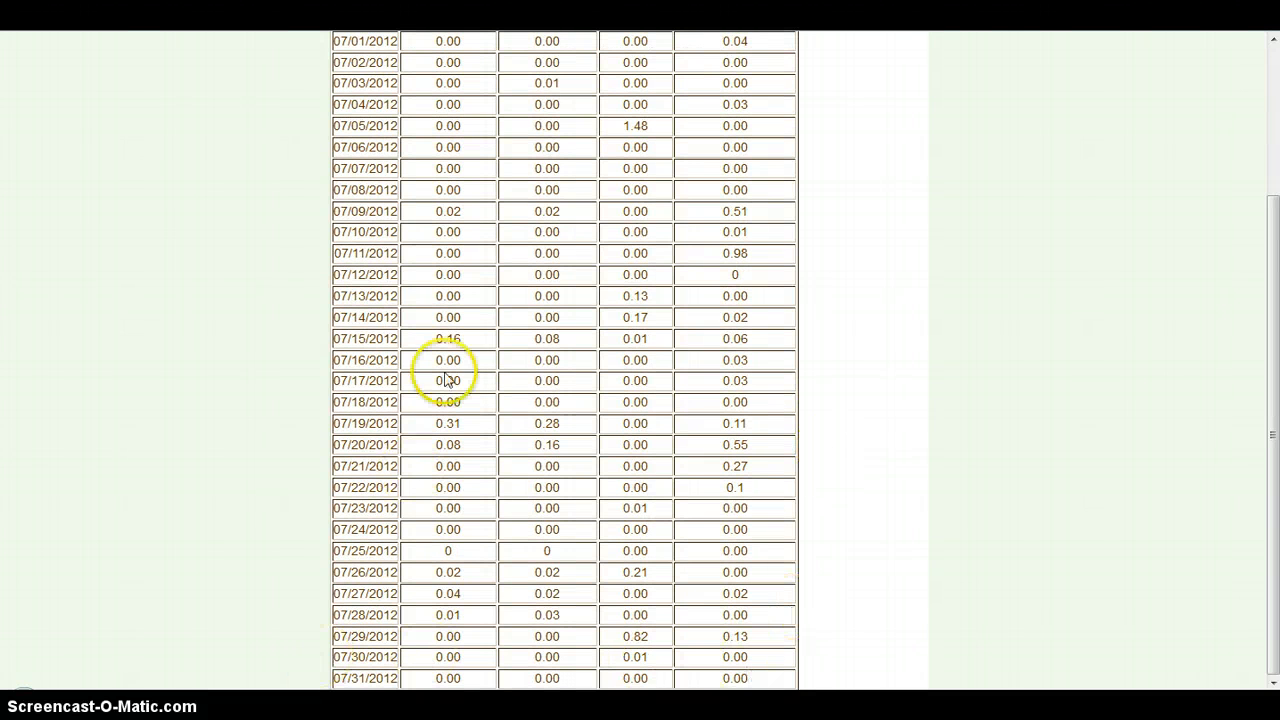
scroll(455, 362, up, 3)
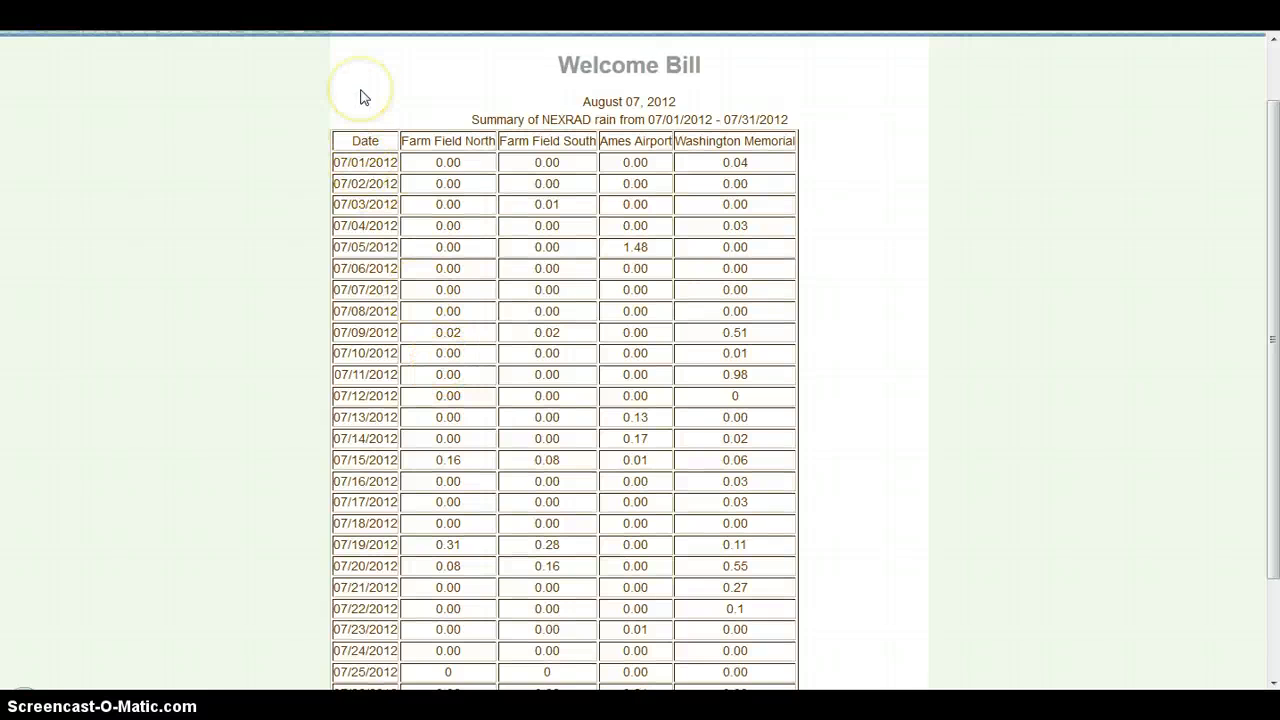
click(350, 144)
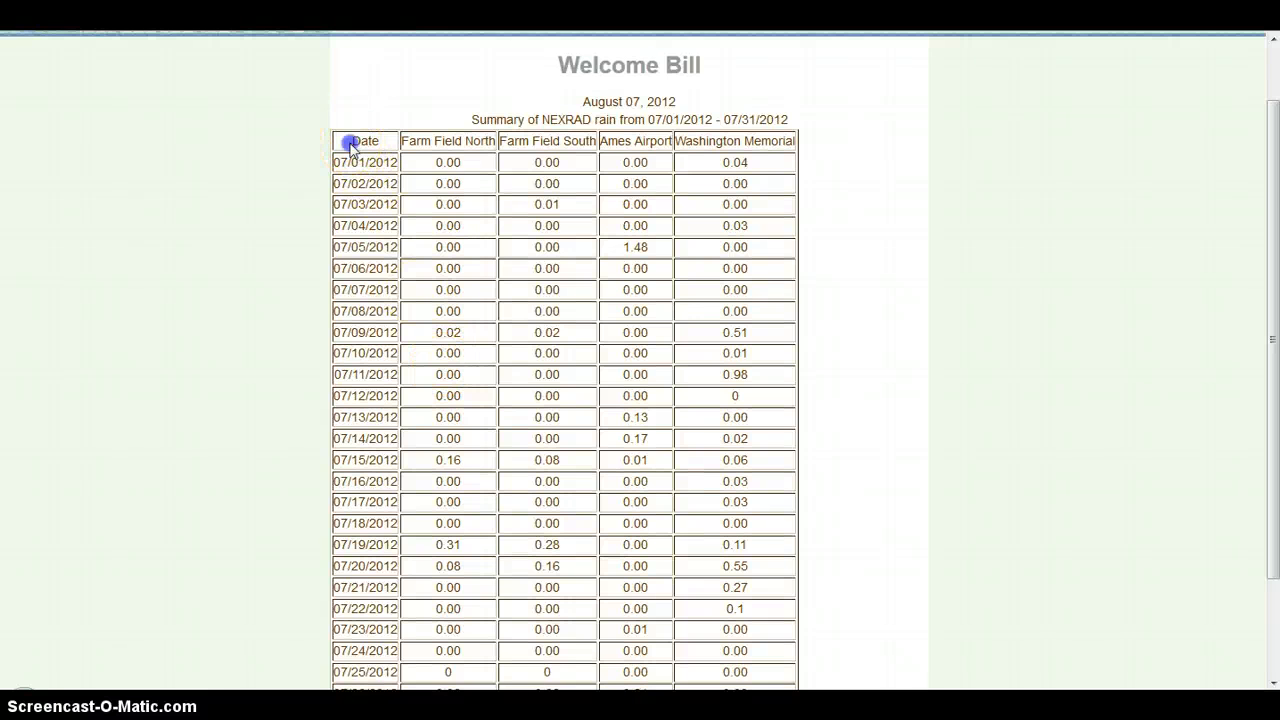
drag(350, 144, 806, 686)
scroll(869, 383, up, 2)
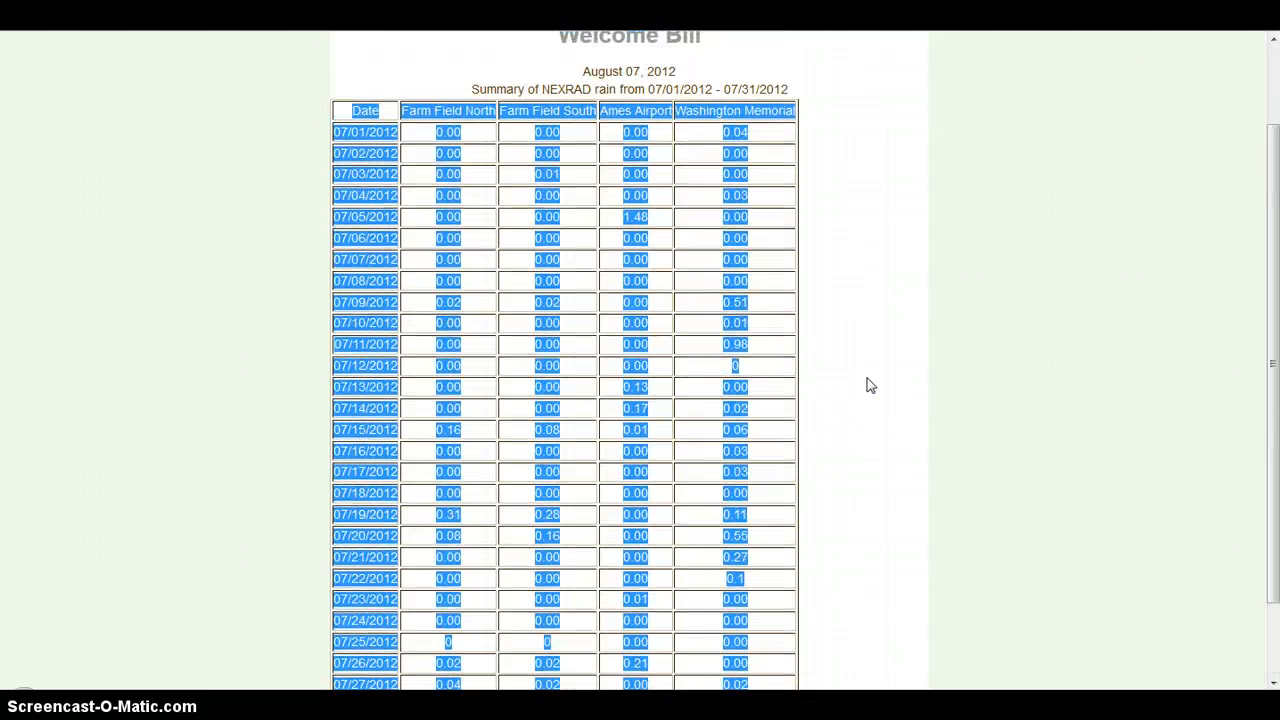
scroll(869, 386, up, 1)
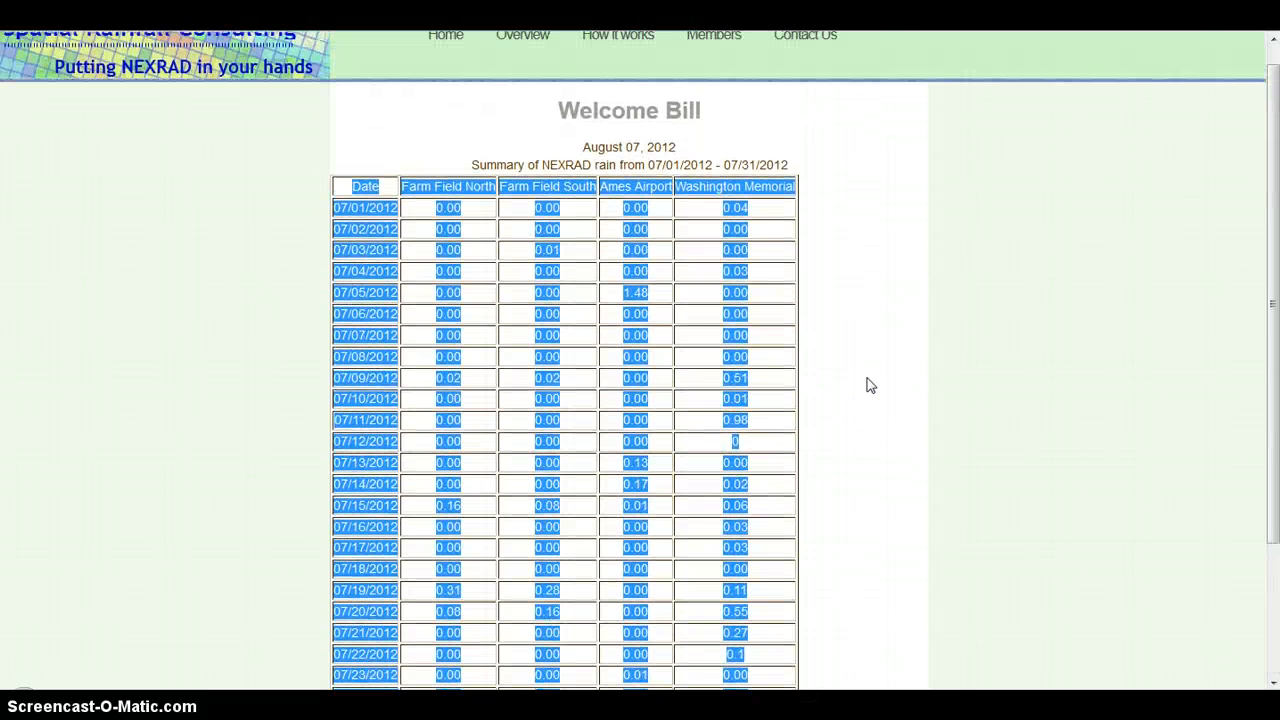
scroll(869, 386, up, 1)
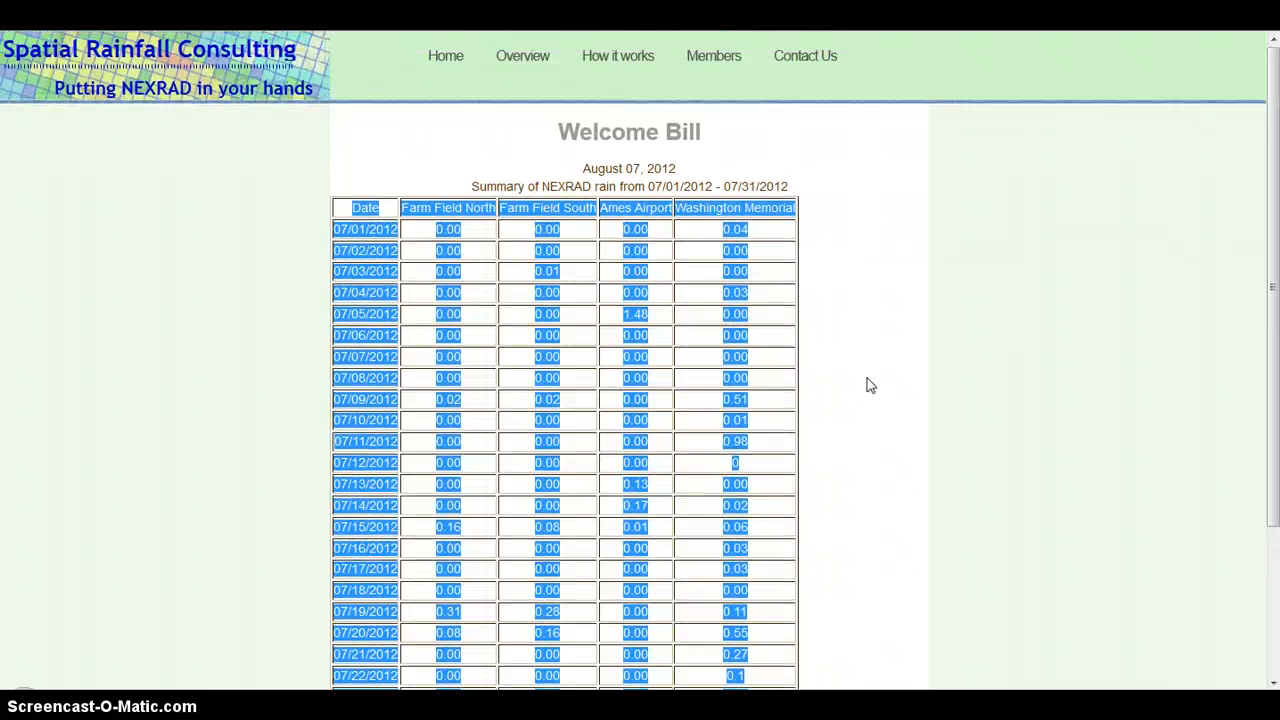